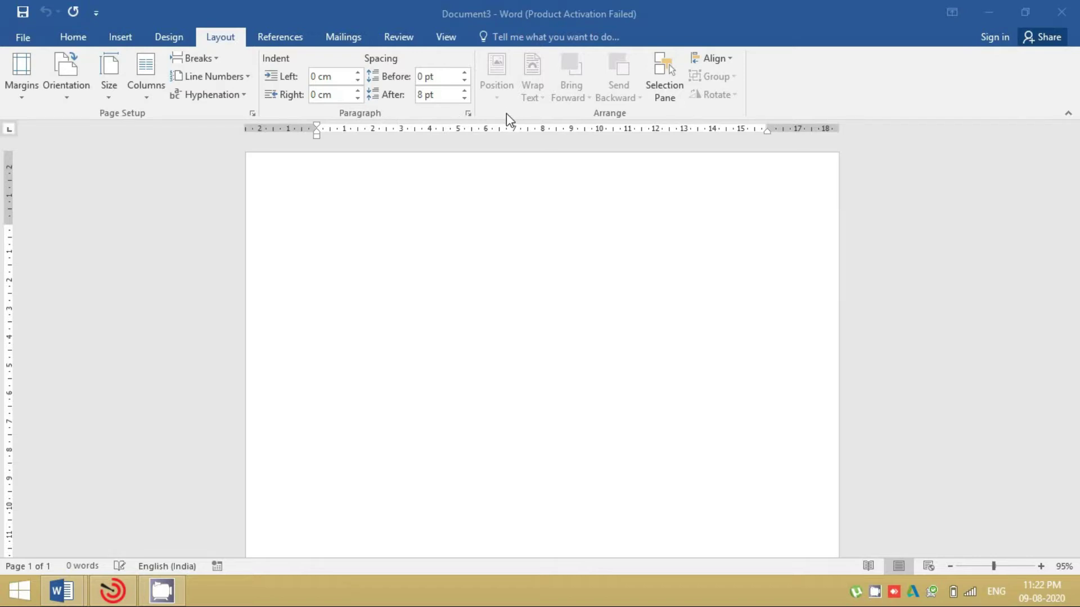
Step: Generate two pages of sample paragraphs with the =rand(15,4) formula
left_click(296, 225)
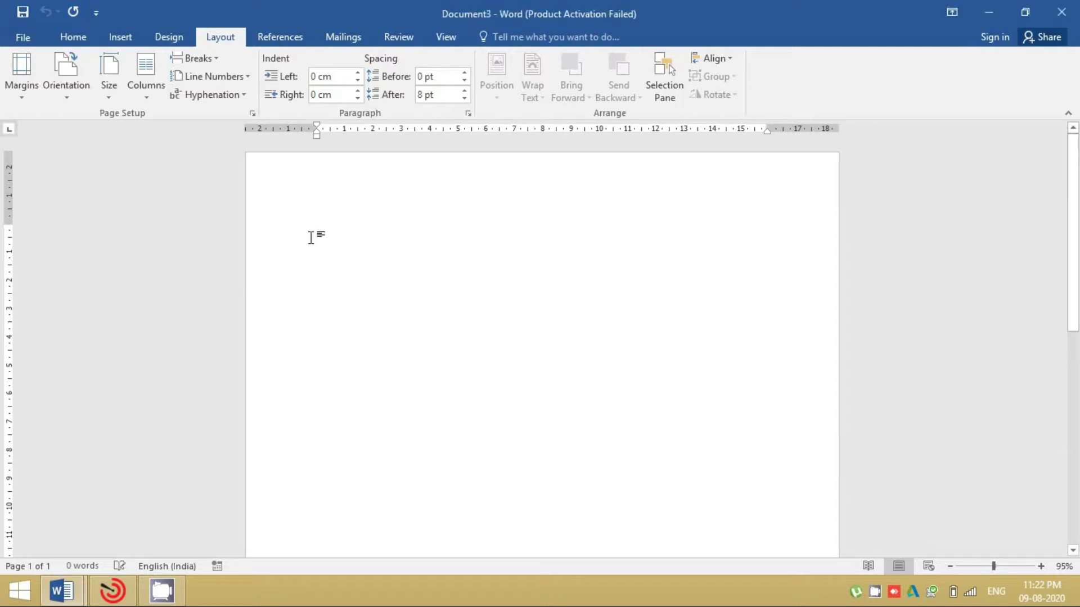
type("=ra")
type("rand")
type("(")
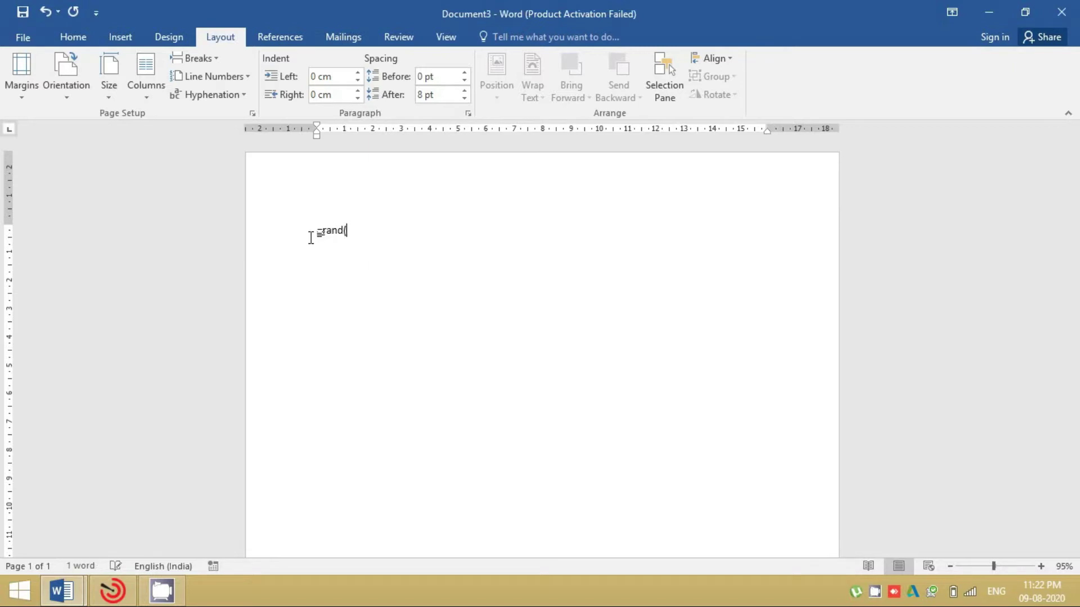
type("15")
type(",4)")
key("Return")
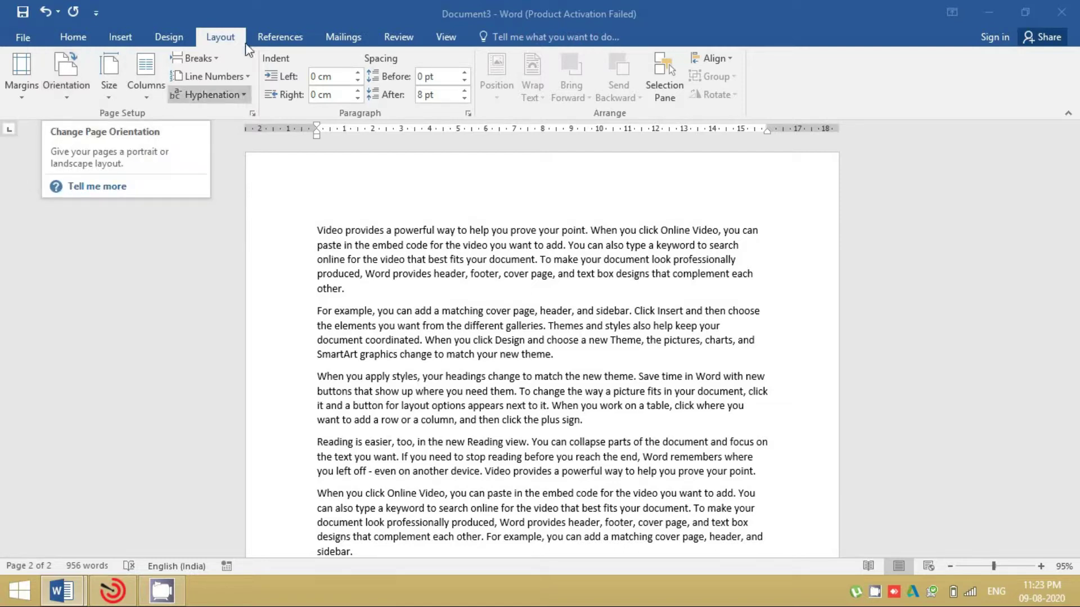
left_click(71, 109)
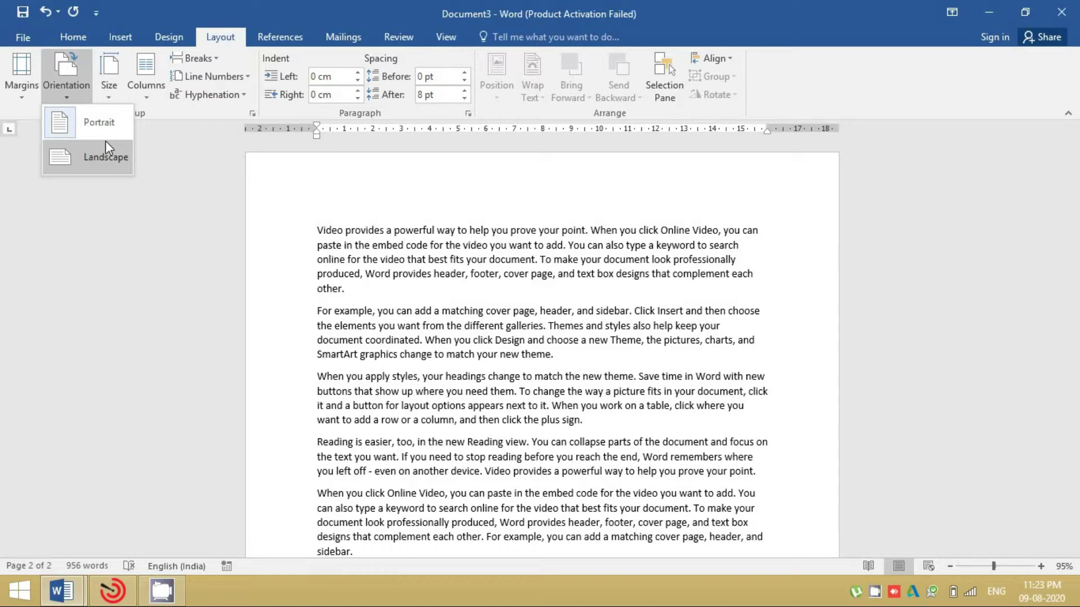
left_click(104, 153)
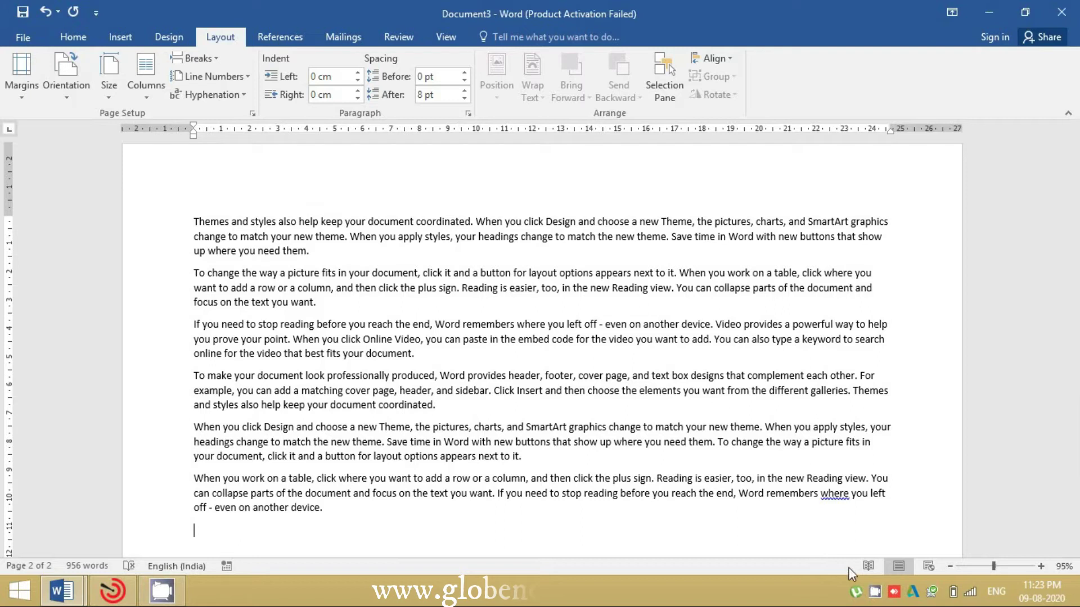
left_click(951, 566)
left_click(951, 566)
left_click(951, 567)
left_click(951, 567)
left_click(950, 566)
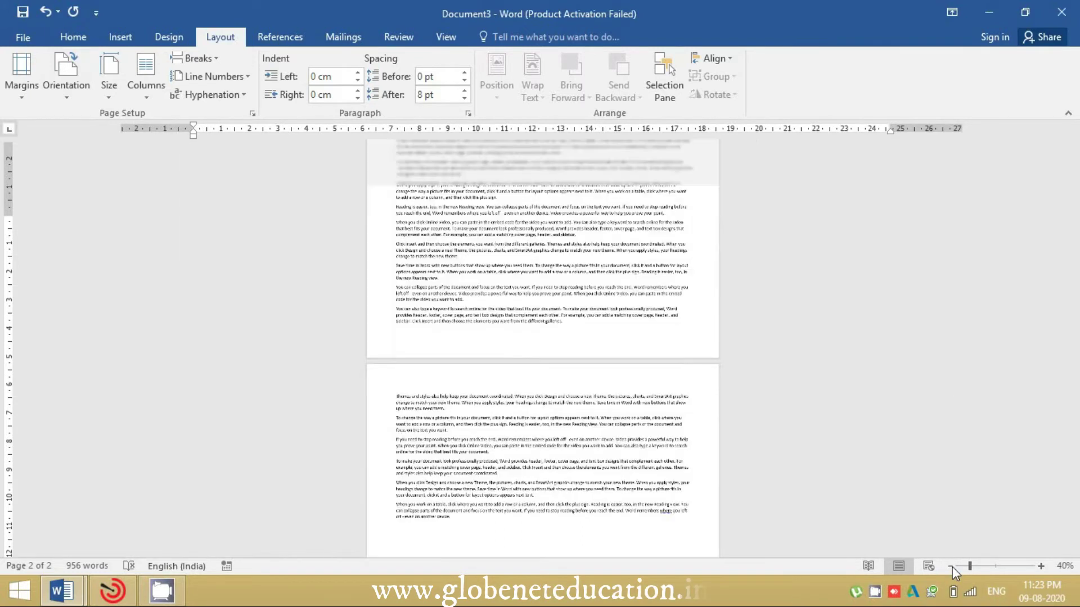
left_click(950, 566)
left_click(951, 566)
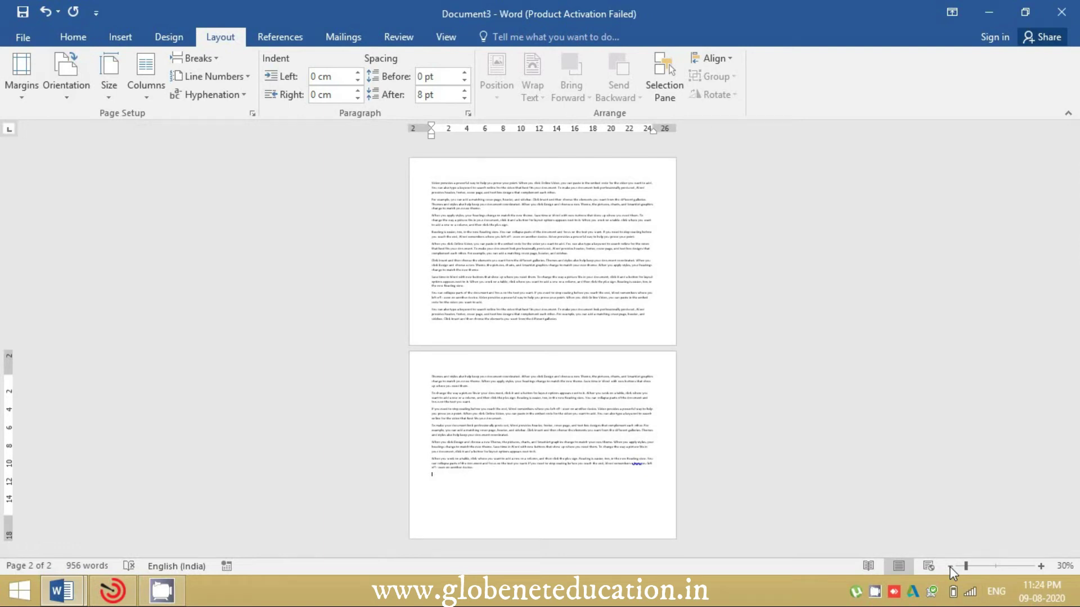
left_click(66, 94)
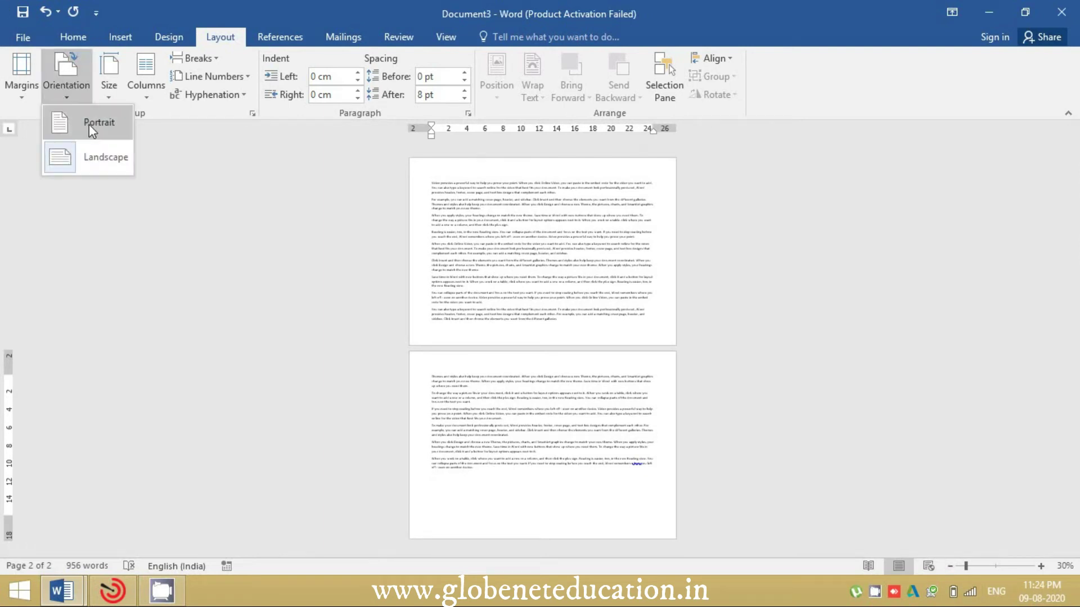
left_click(90, 125)
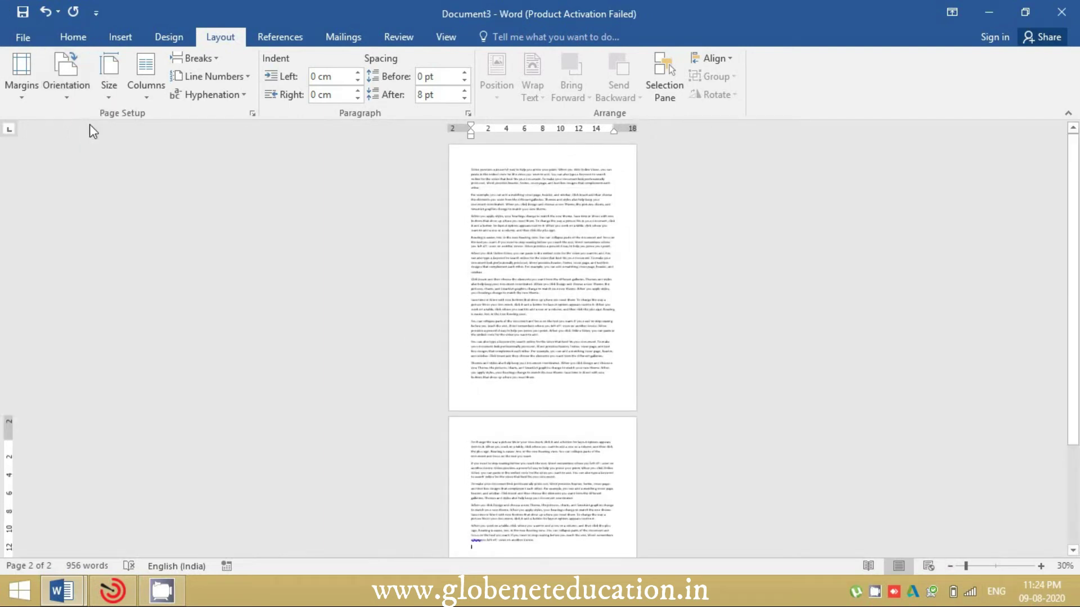
left_click(993, 565)
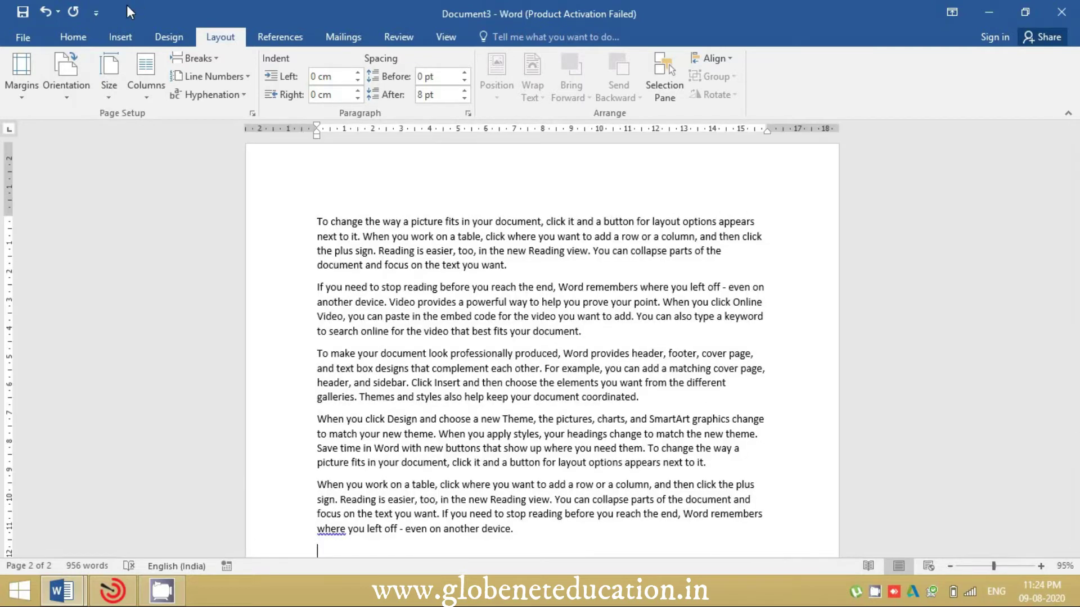
Step: Show the gallery of preset paper sizes from Layout > Size
left_click(113, 101)
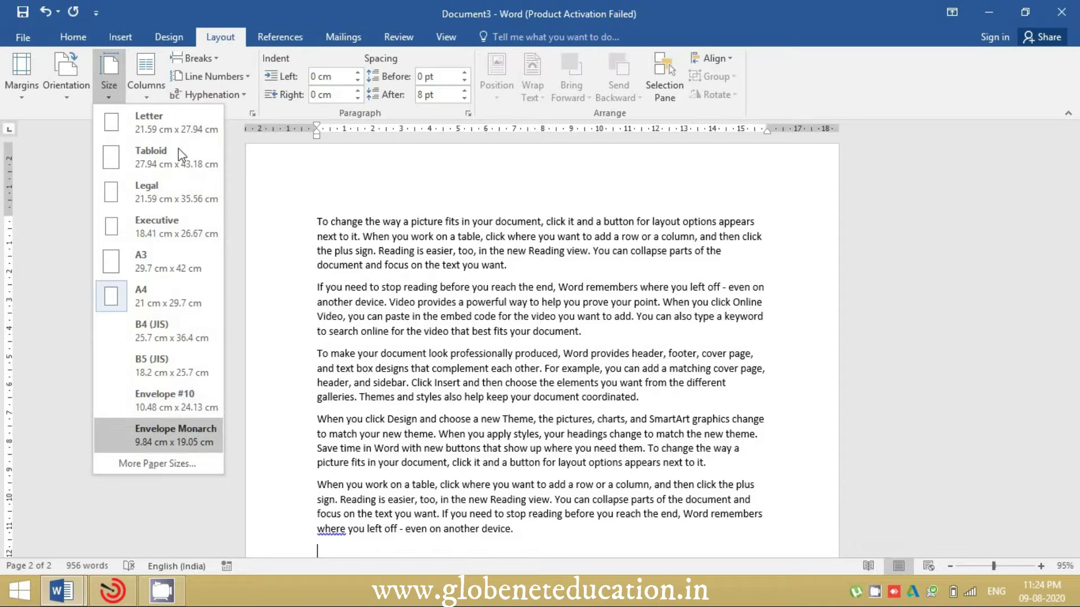
Step: Check the Custom size option in Page Setup, then keep the paper at A4 (21 × 29.7 cm)
left_click(158, 464)
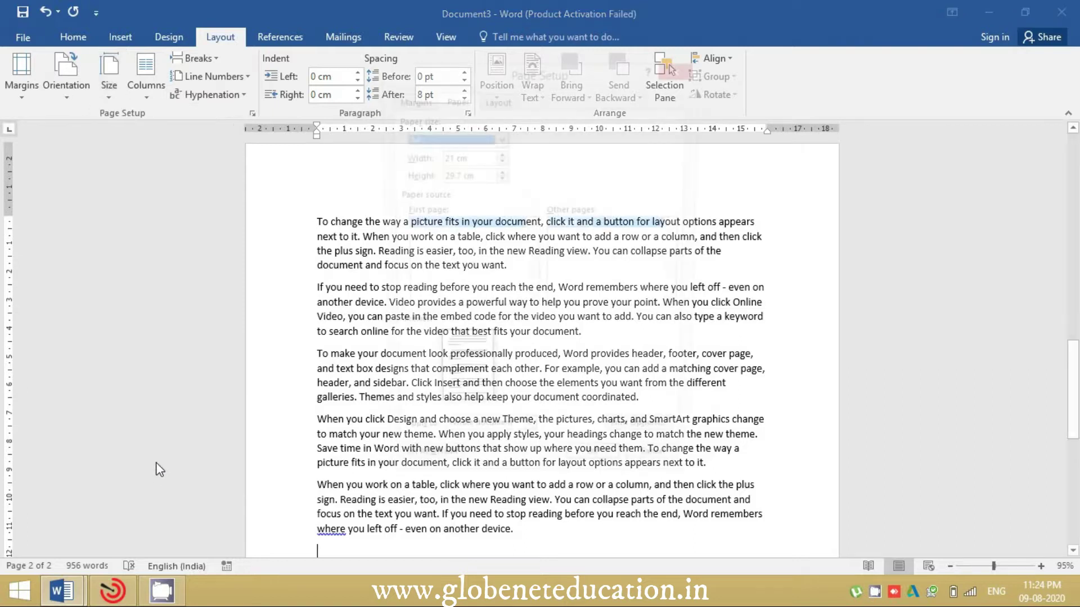
left_click(500, 137)
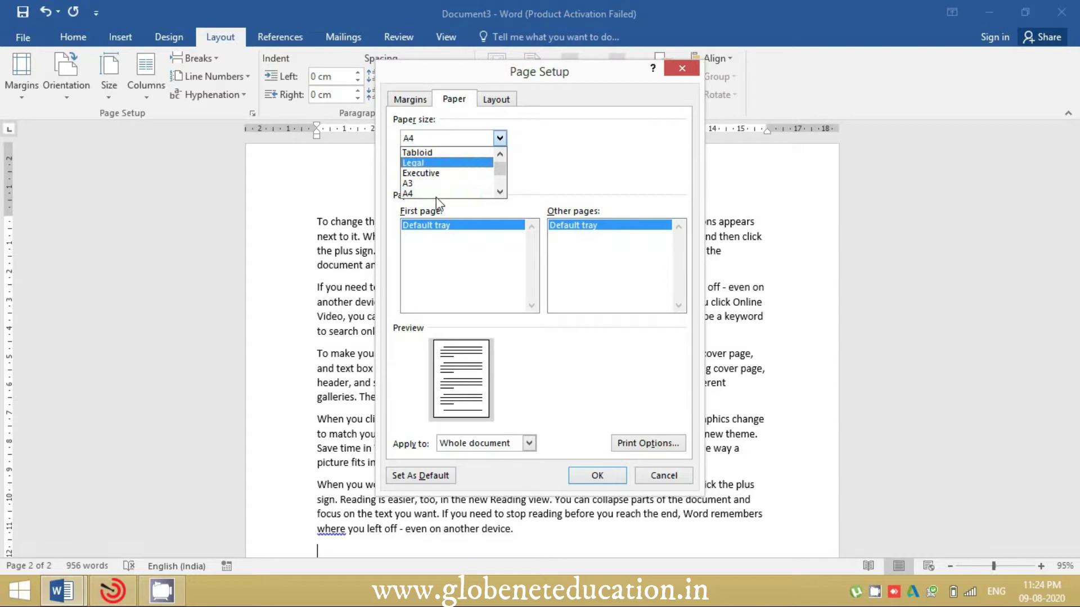
left_click(499, 192)
double_click(499, 192)
left_click(499, 192)
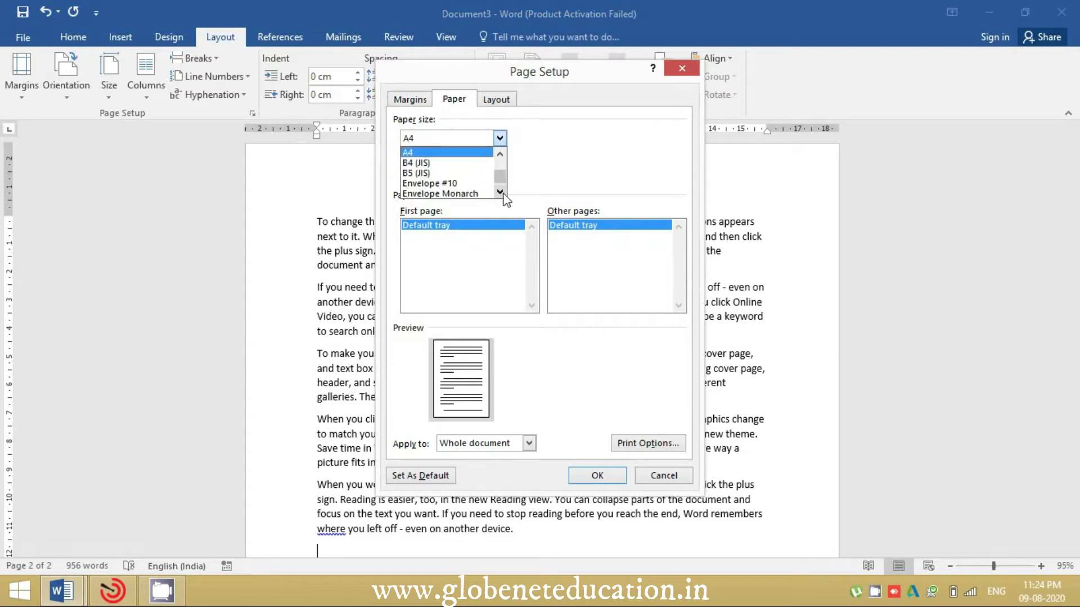
left_click(499, 192)
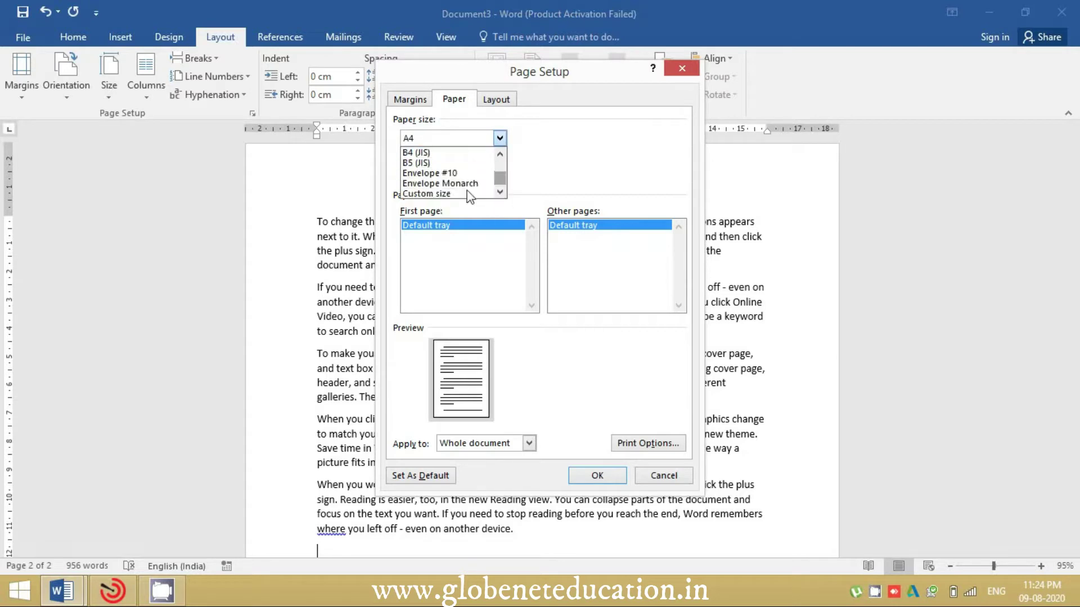
left_click(428, 193)
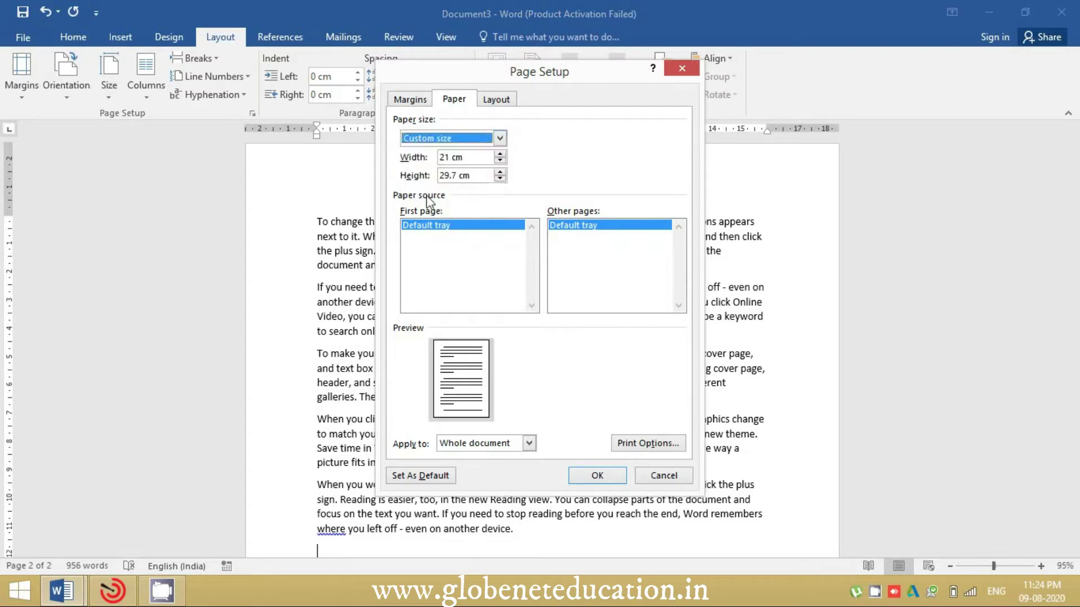
left_click(472, 159)
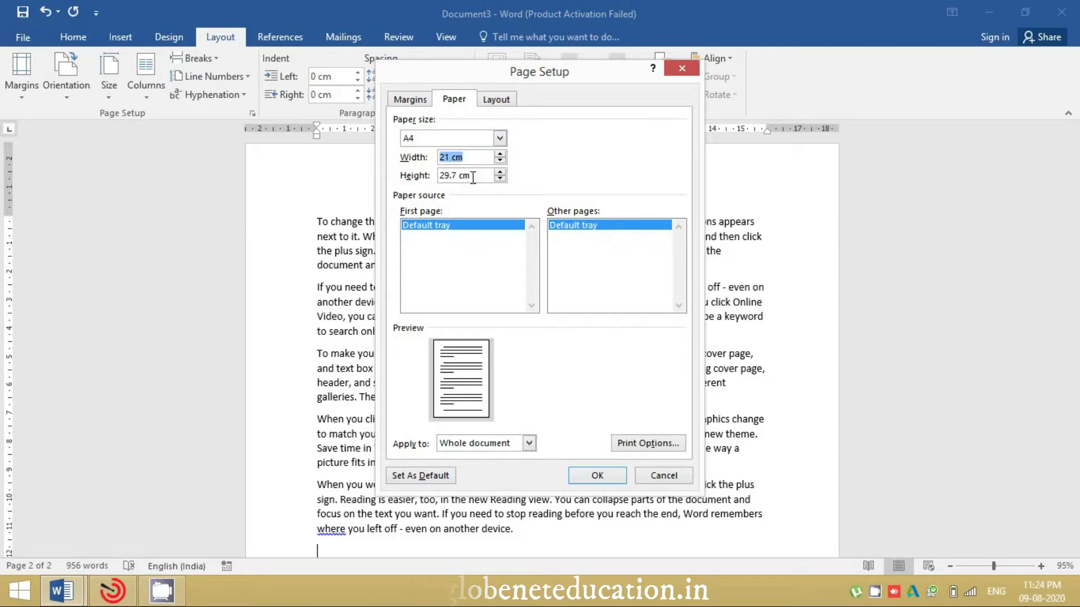
left_click(594, 476)
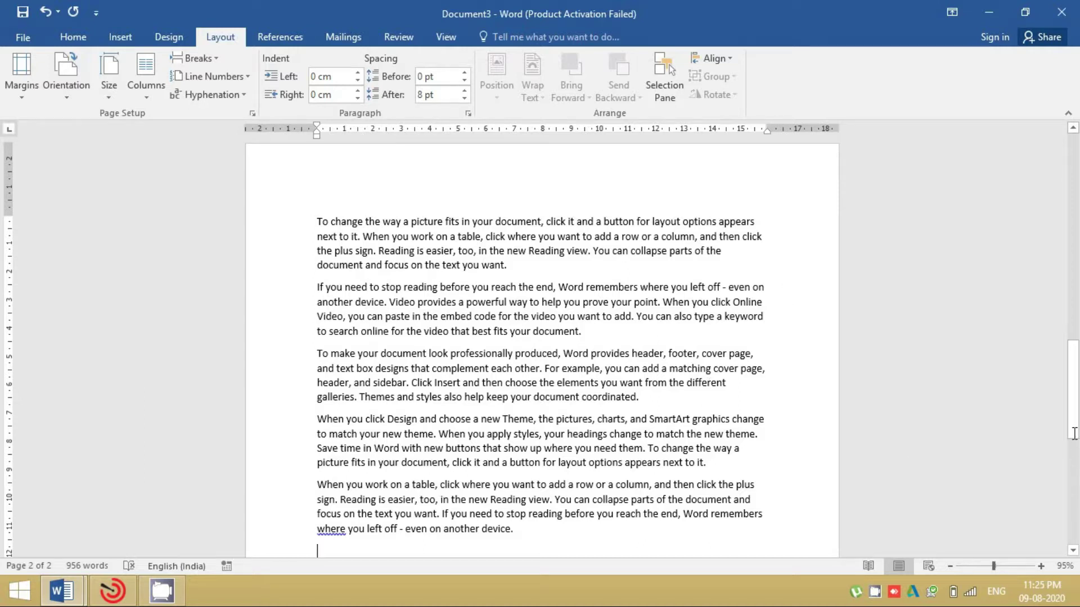
Step: Apply the Narrow margin preset, 1.27 cm on every side
scroll(1074, 444, "down", 10)
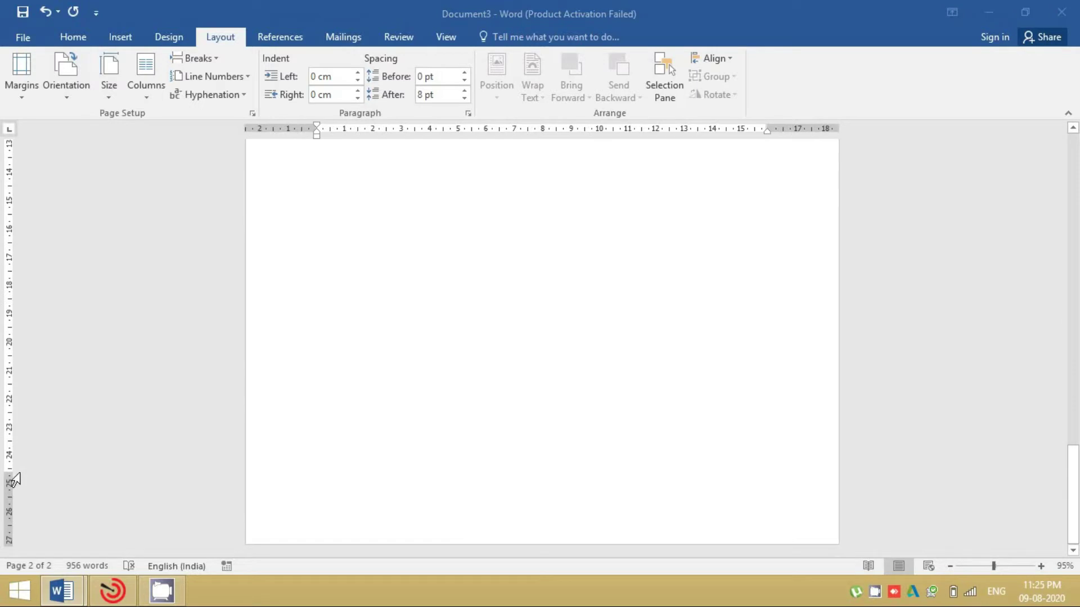
left_click_drag(1074, 547, 1077, 200)
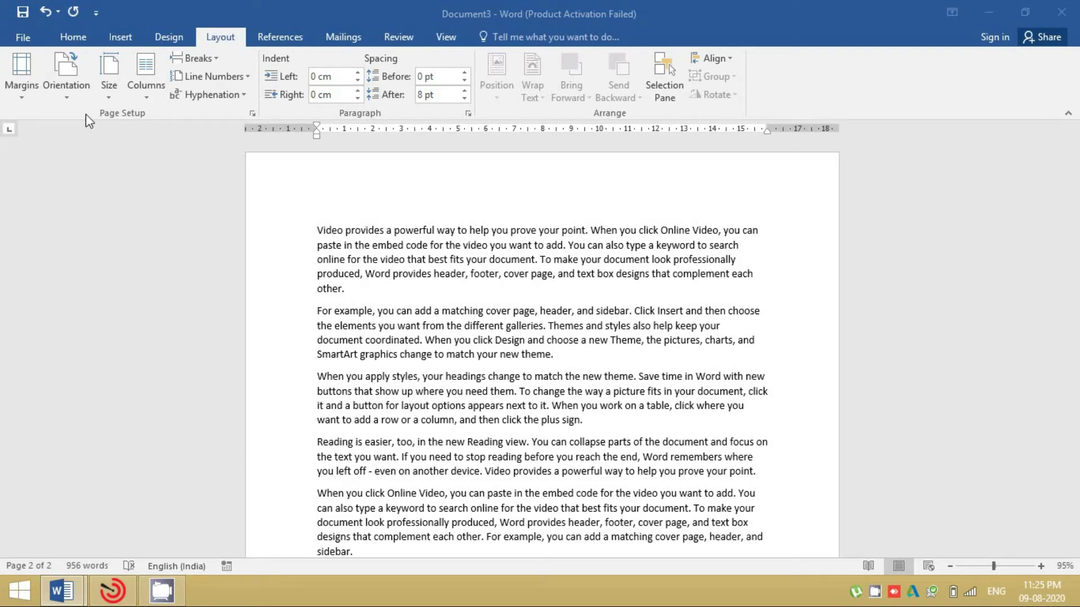
left_click(19, 106)
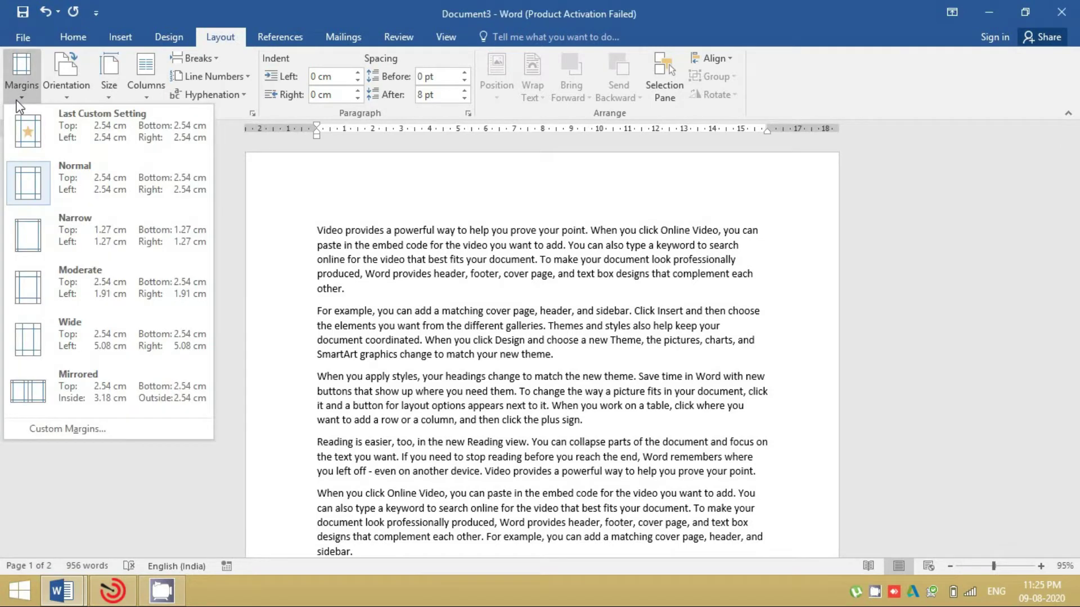
left_click(82, 244)
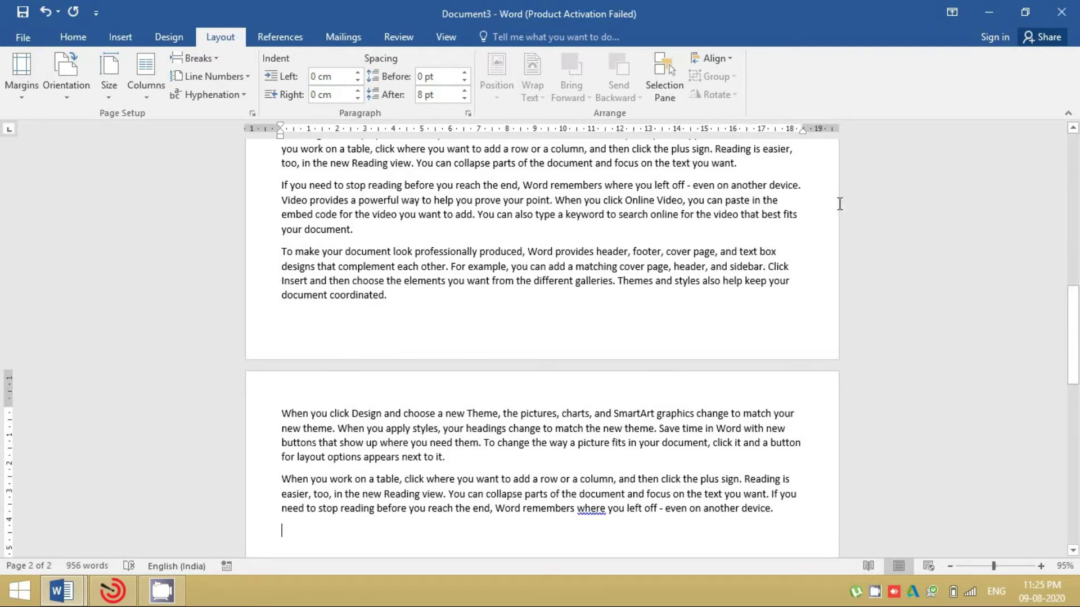
scroll(562, 326, "up", 10)
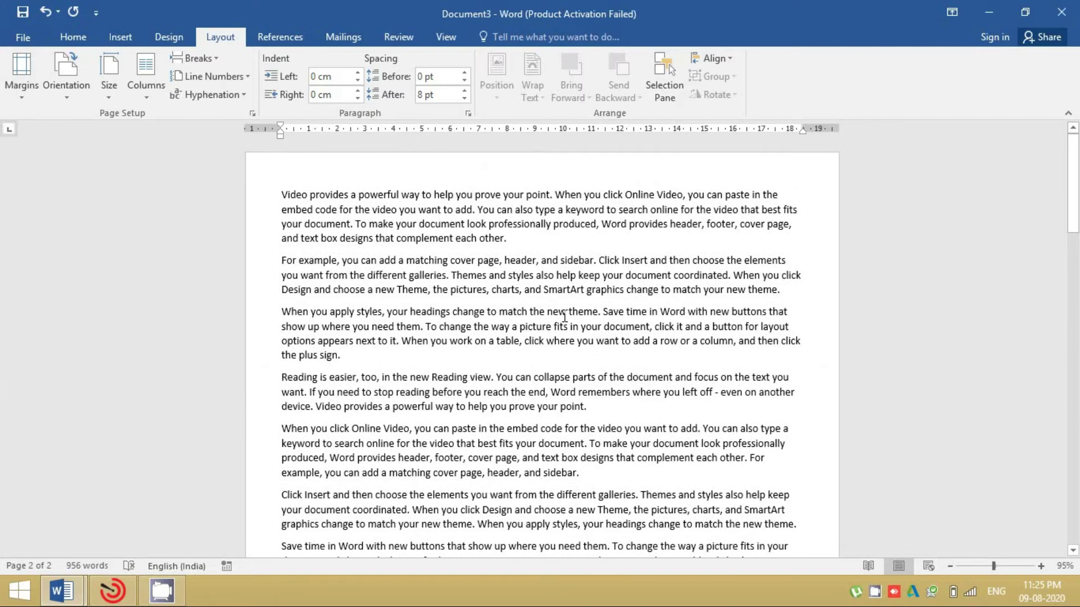
Step: Set custom margins of top 1.75 cm and bottom, left and right 1 cm
left_click(23, 96)
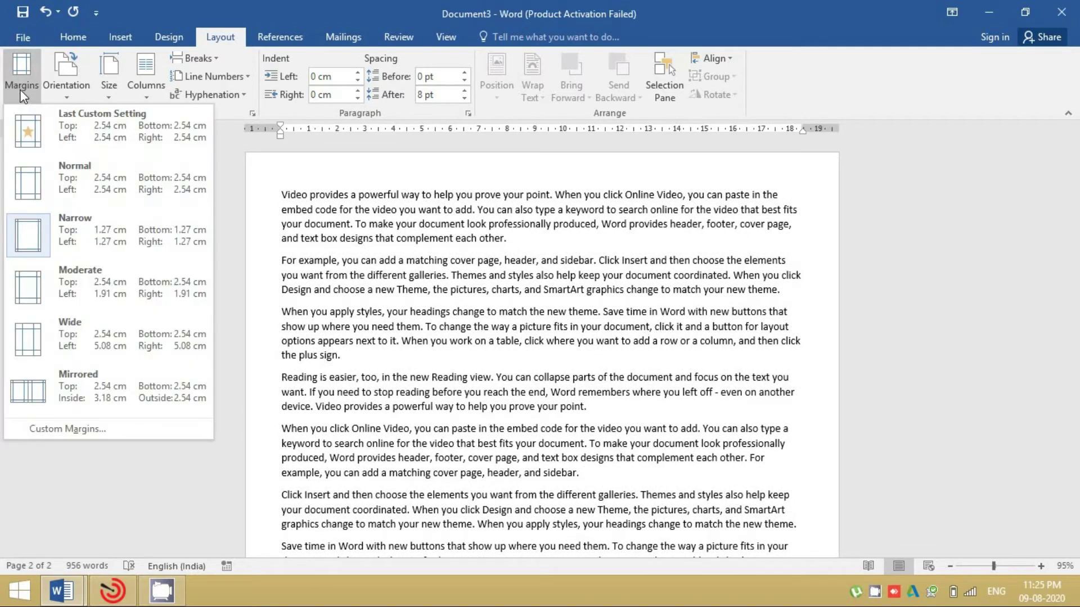
left_click(111, 437)
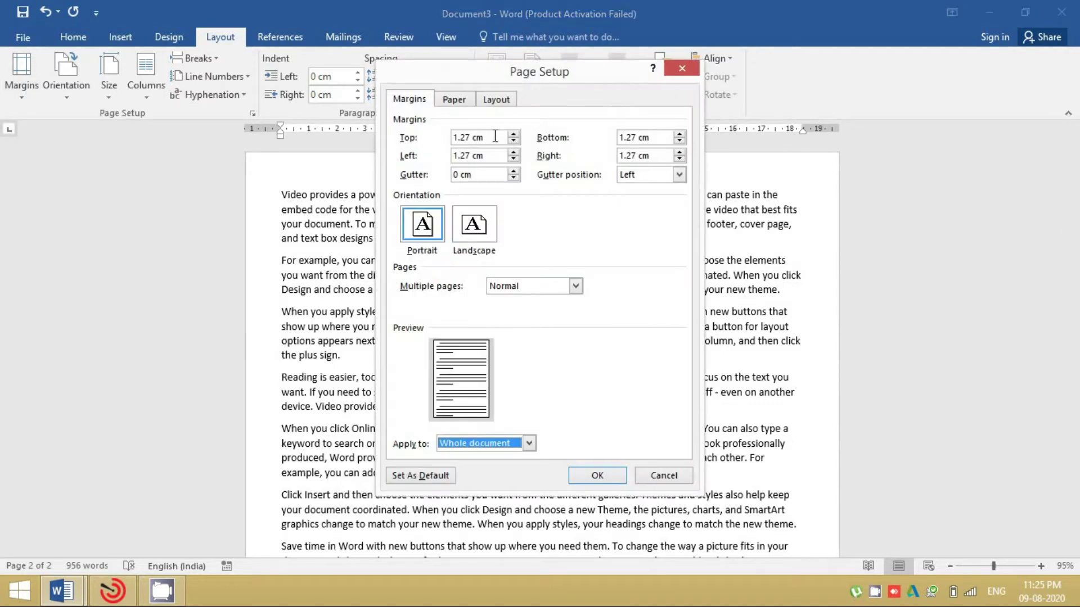
left_click_drag(487, 137, 419, 121)
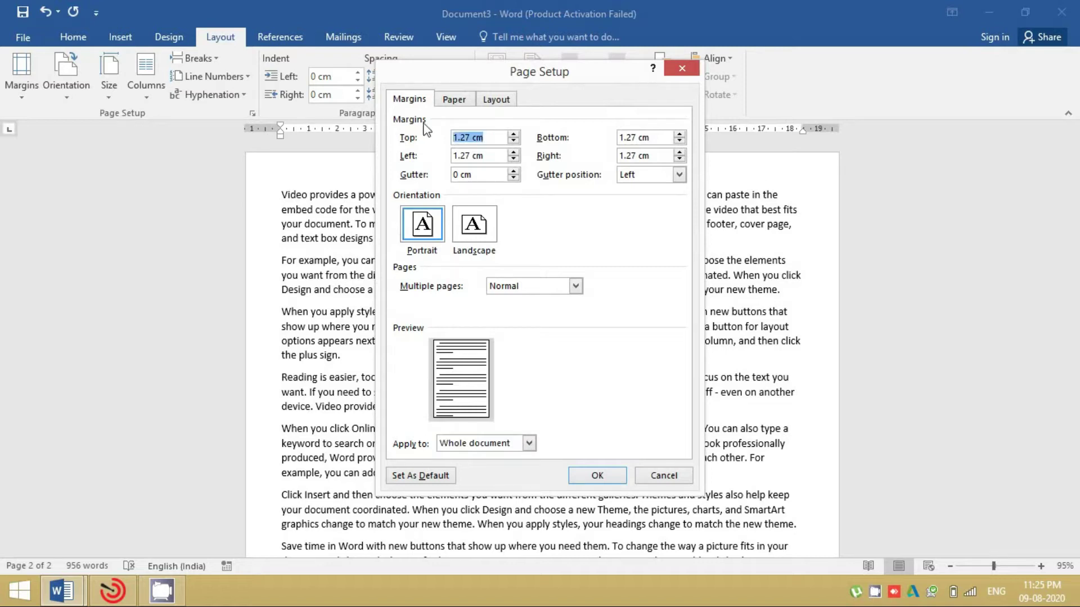
type("1.75")
left_click_drag(649, 135, 568, 128)
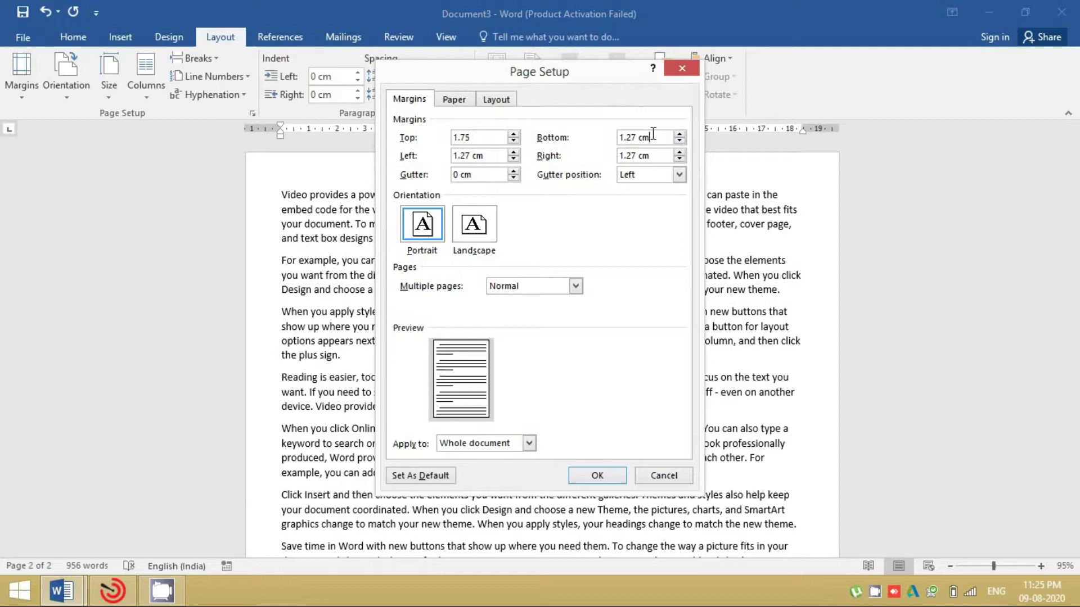
type("1")
left_click_drag(485, 156, 416, 149)
type("1")
left_click_drag(654, 156, 595, 157)
type("1")
left_click(597, 475)
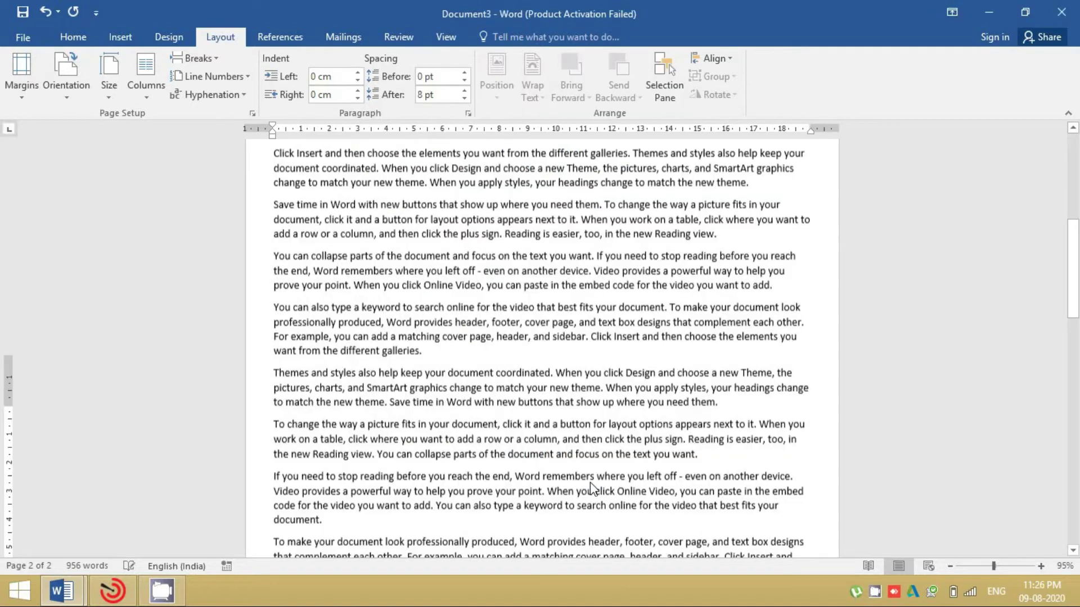
scroll(466, 376, "up", 3)
scroll(466, 375, "up", 5)
scroll(465, 373, "up", 5)
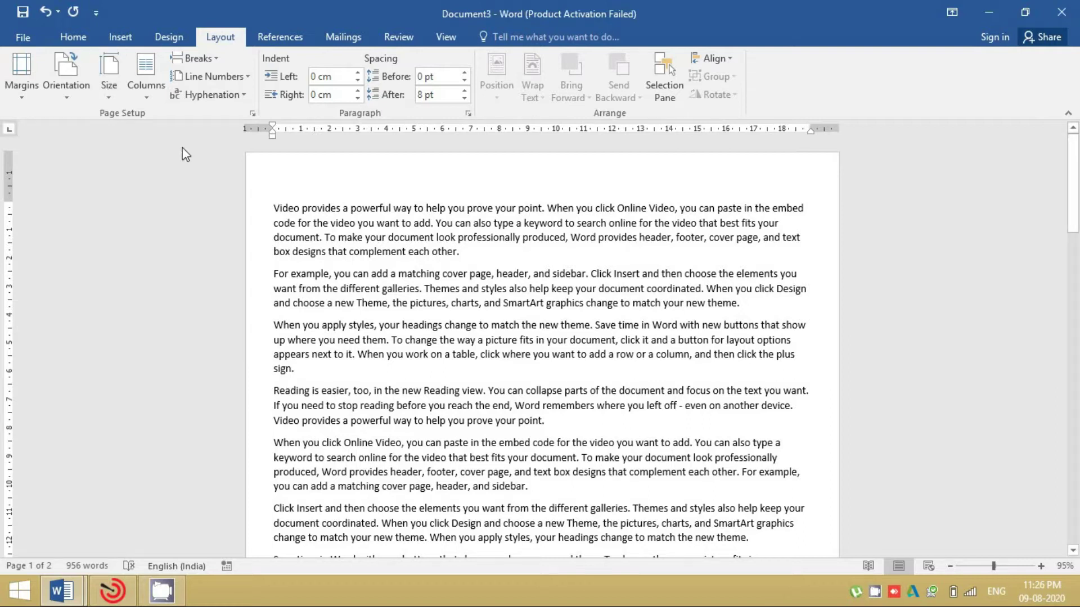
Step: Select the first three paragraphs and lay them out in Two, then Three columns
left_click(273, 209)
left_click_drag(285, 217, 423, 377)
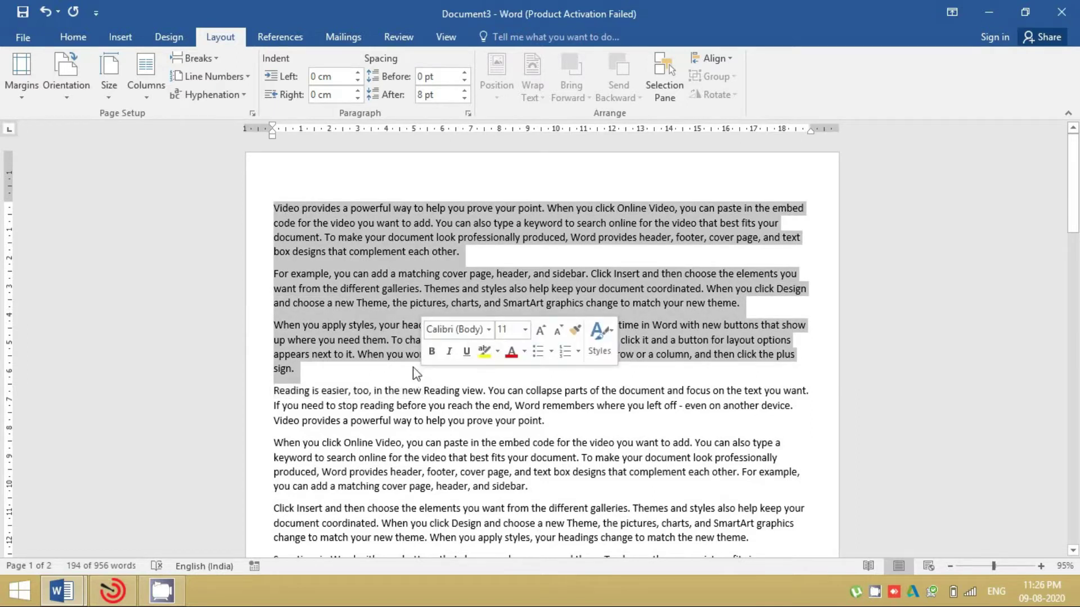
left_click(148, 93)
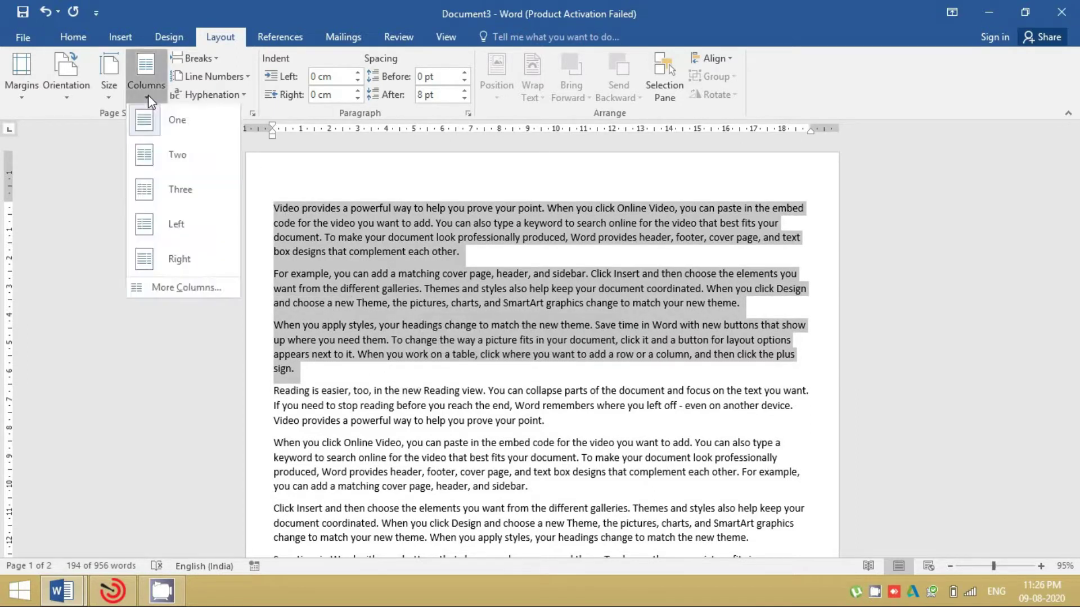
left_click(155, 171)
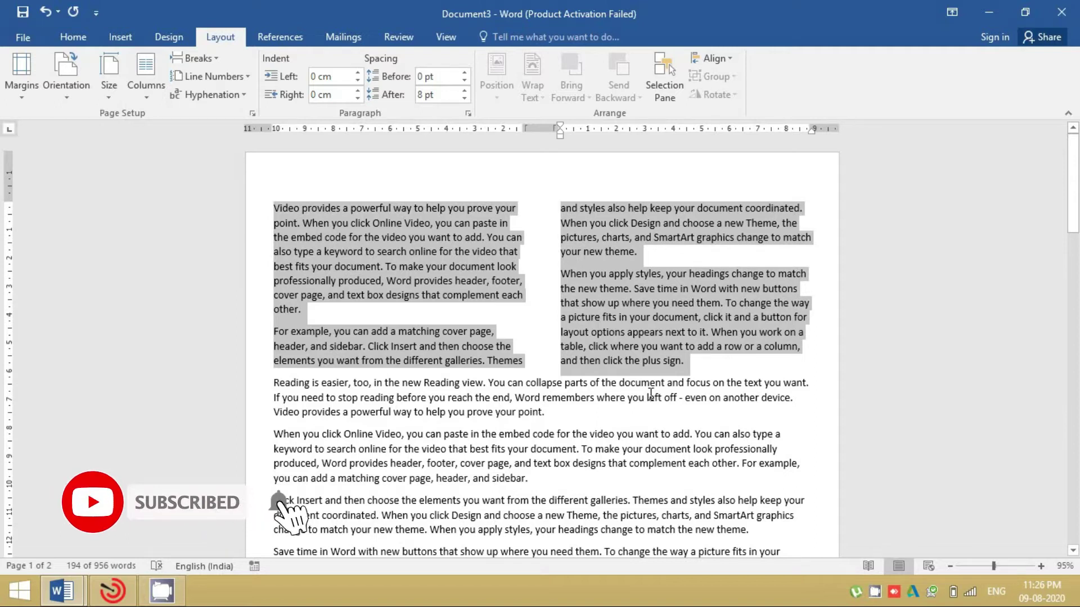
left_click(148, 101)
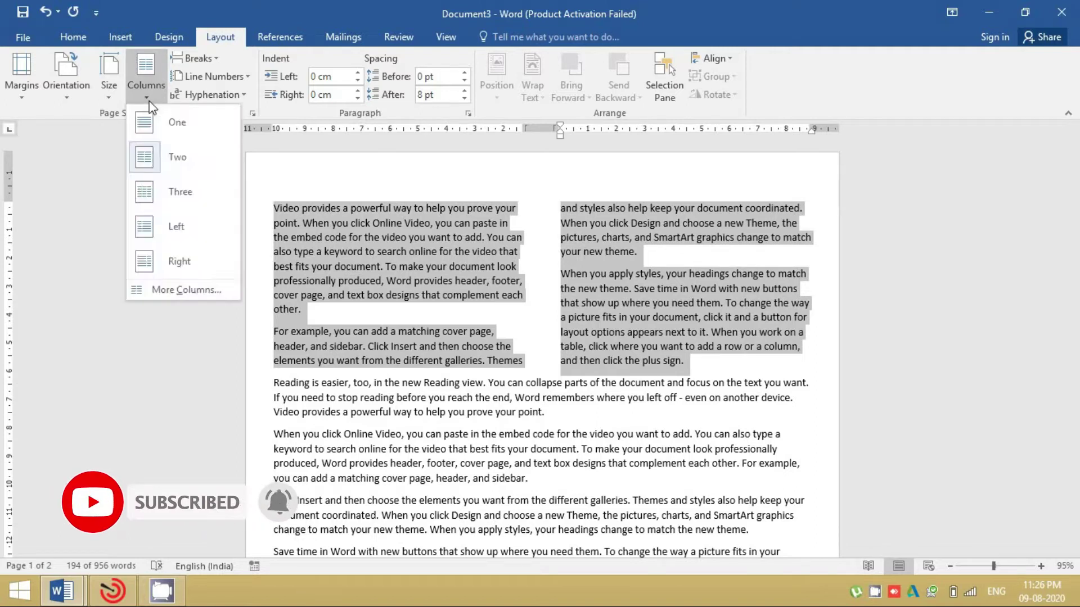
left_click(173, 197)
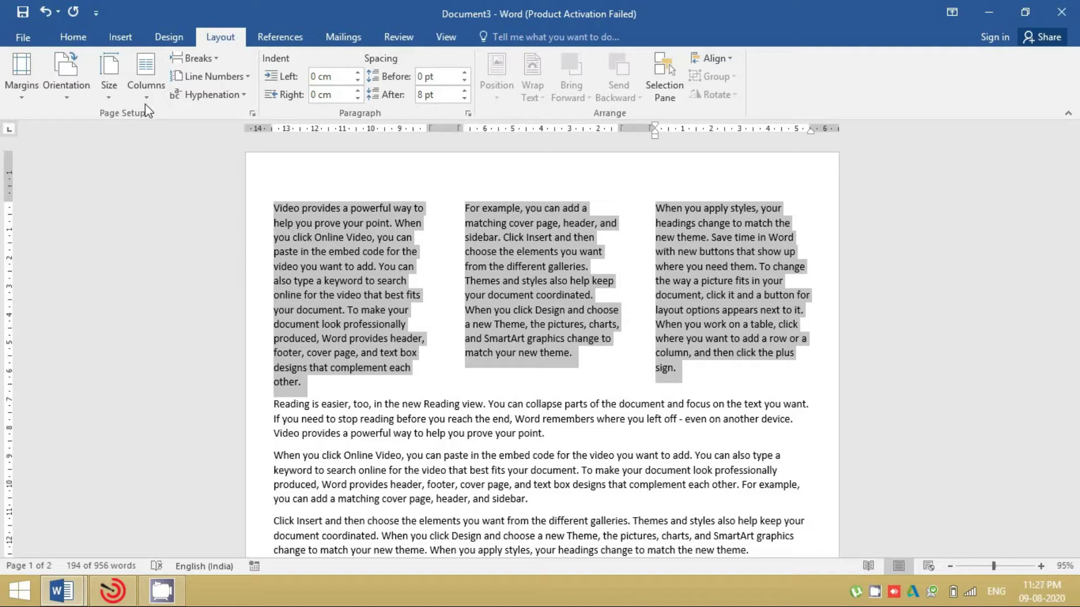
Step: Split the selection into 5 columns via More Columns, then return it to One column
left_click(144, 100)
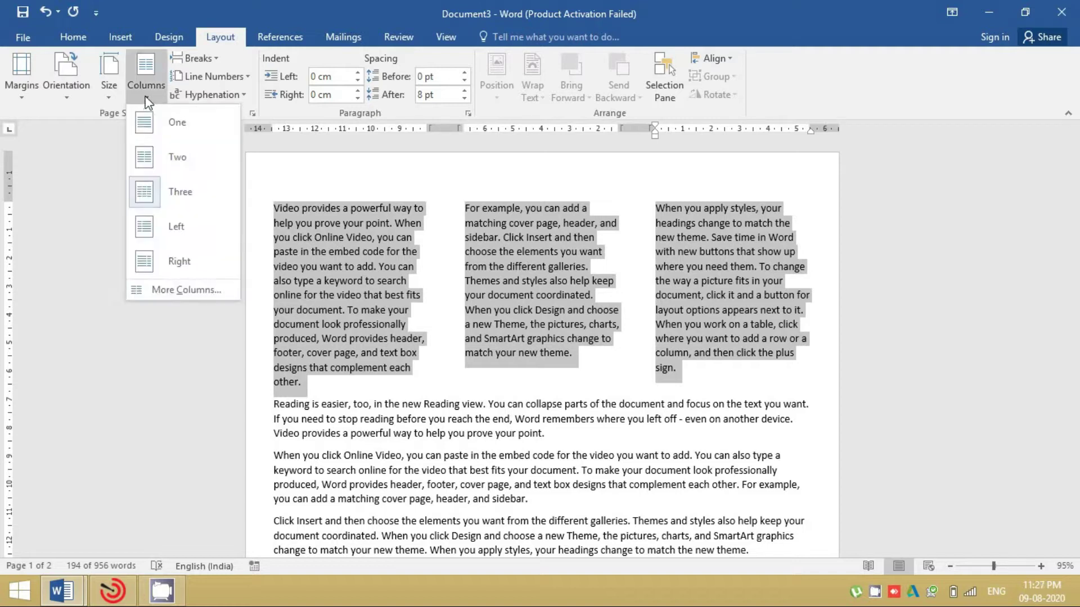
left_click(196, 290)
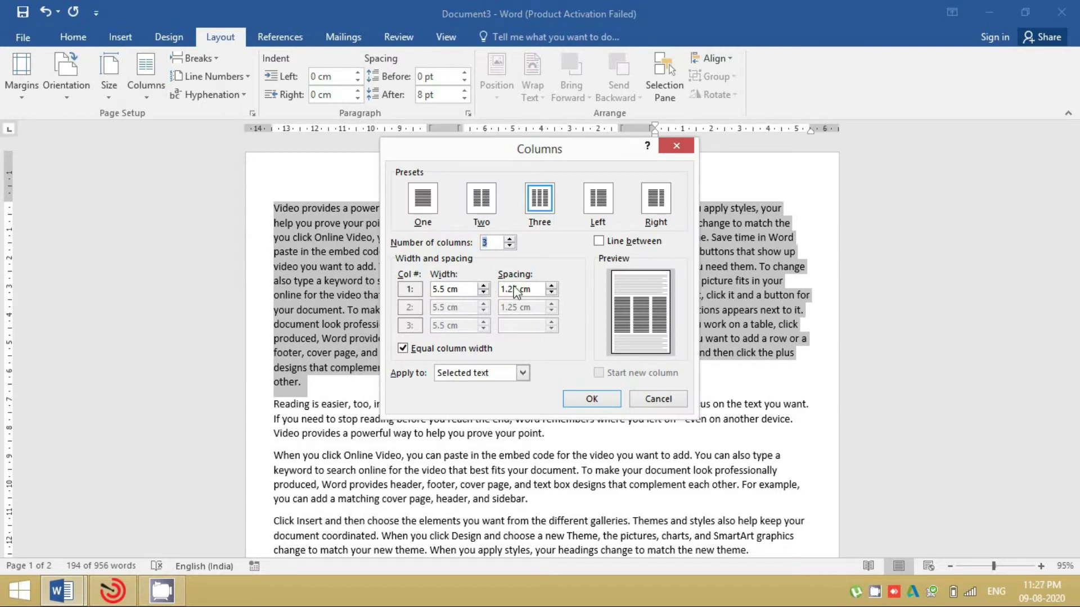
type("5")
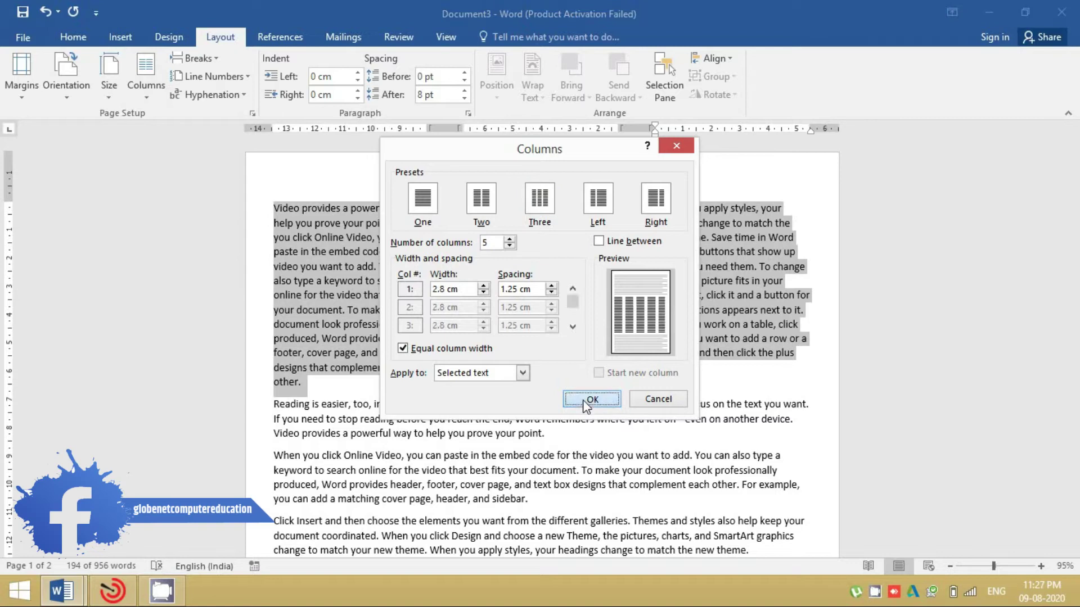
left_click(588, 399)
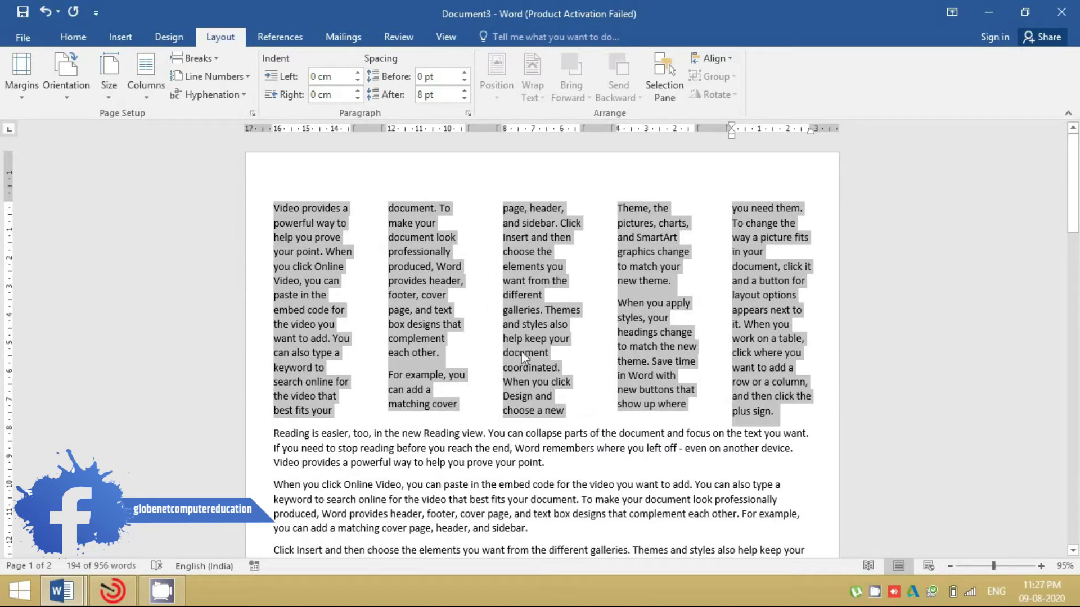
left_click(147, 90)
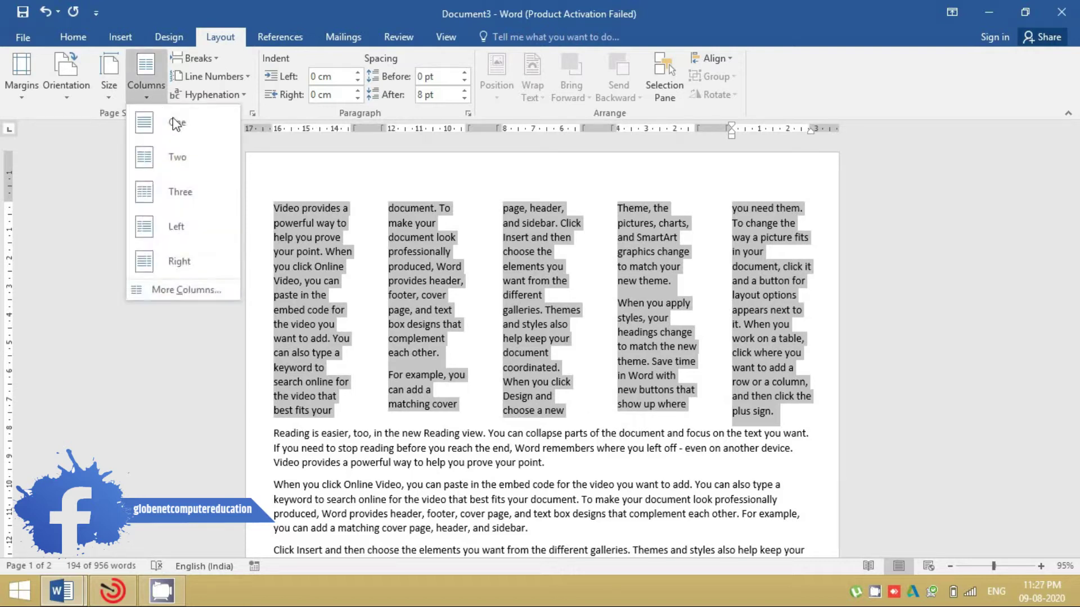
left_click(175, 122)
Step: Try Two and Left column layouts, settling on Right (wide left, narrow right)
left_click(148, 100)
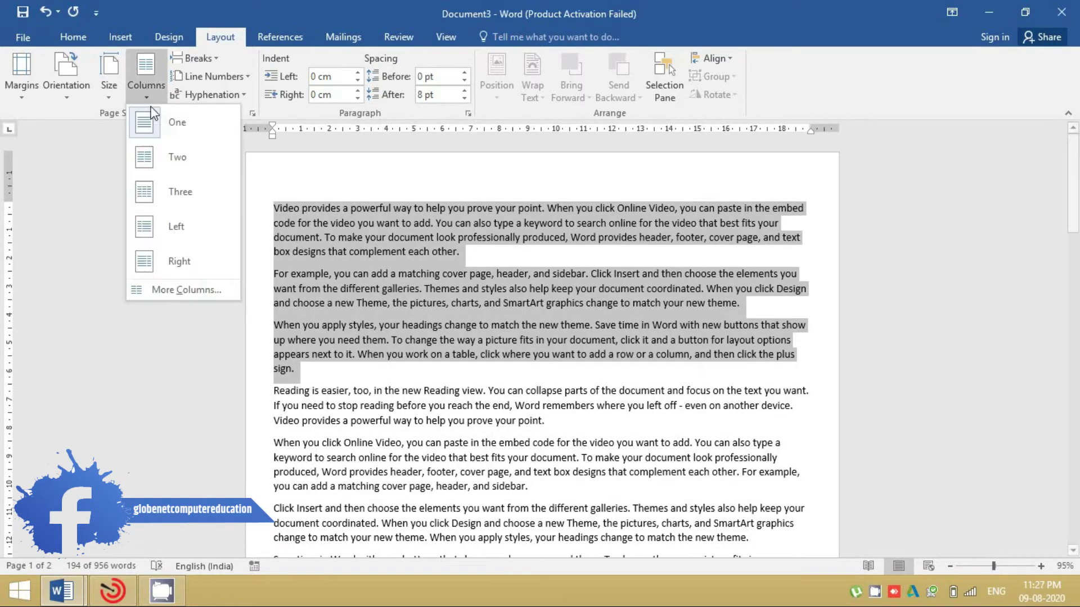
left_click(169, 169)
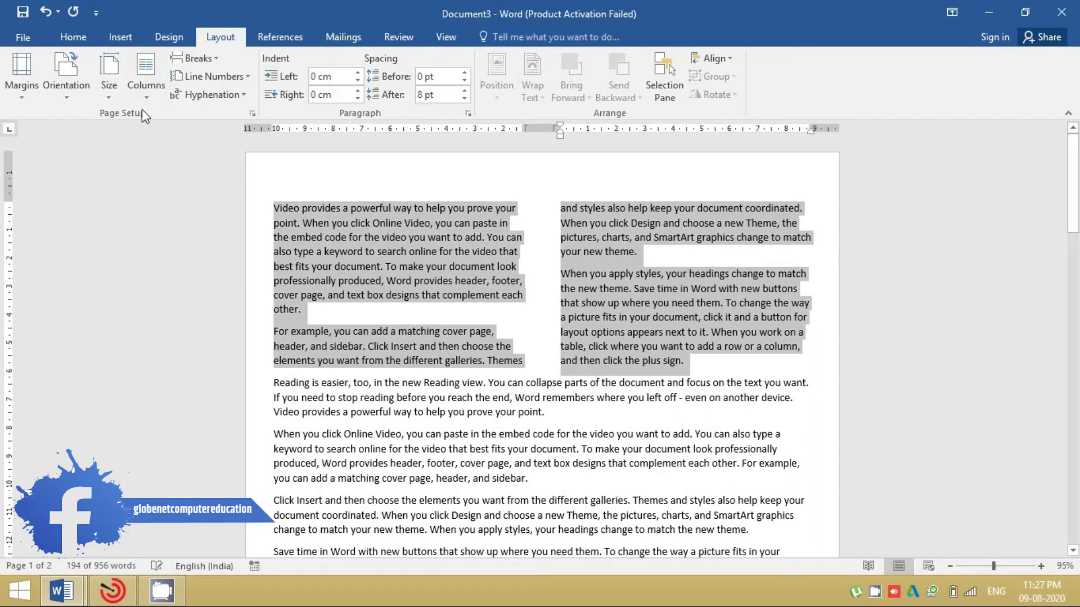
left_click(147, 90)
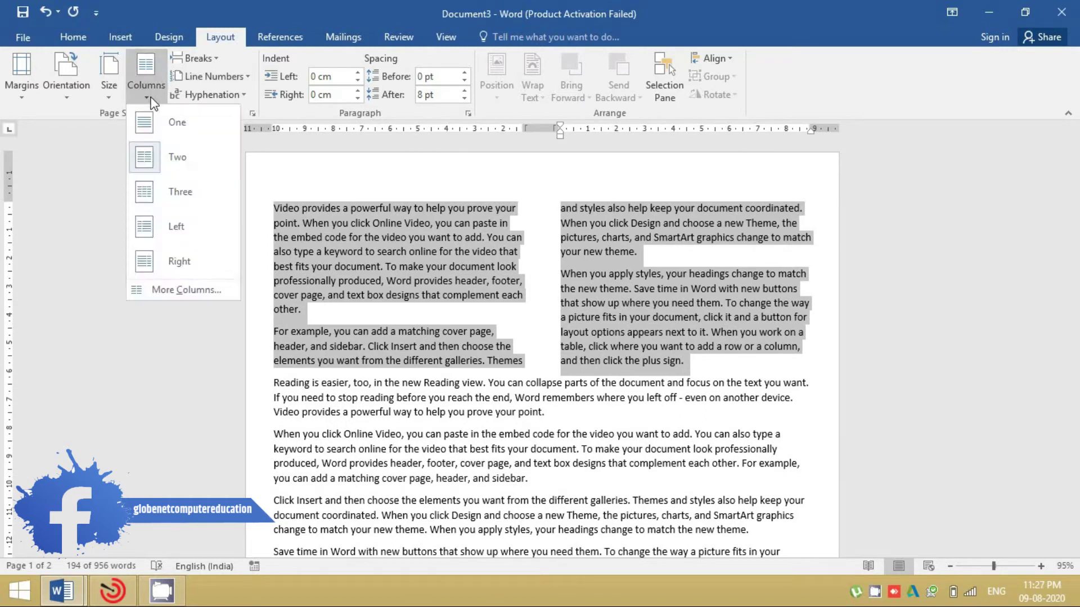
left_click(180, 228)
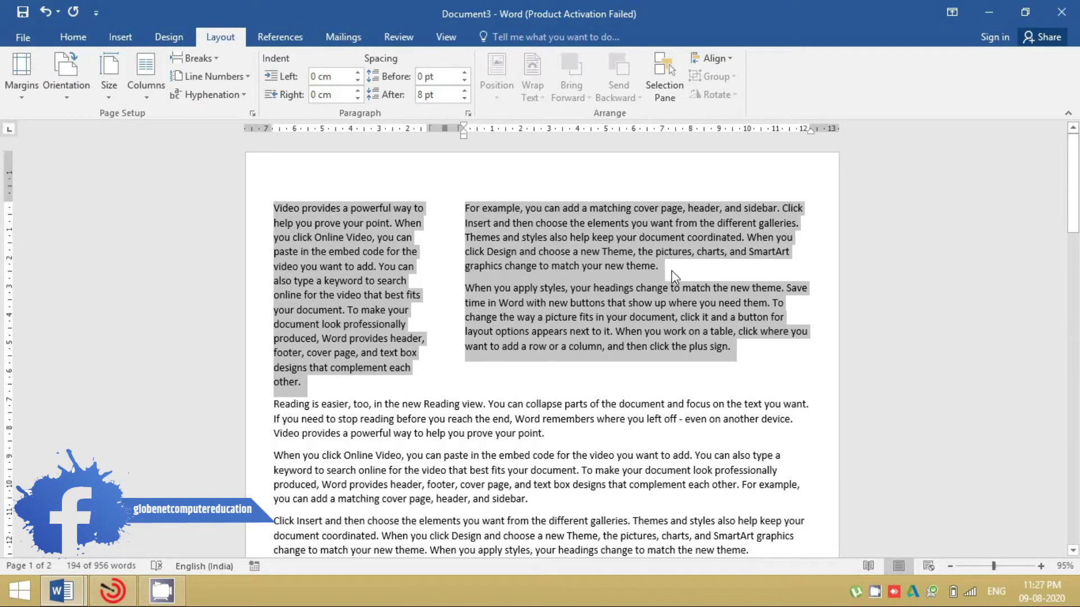
left_click(139, 101)
left_click(171, 266)
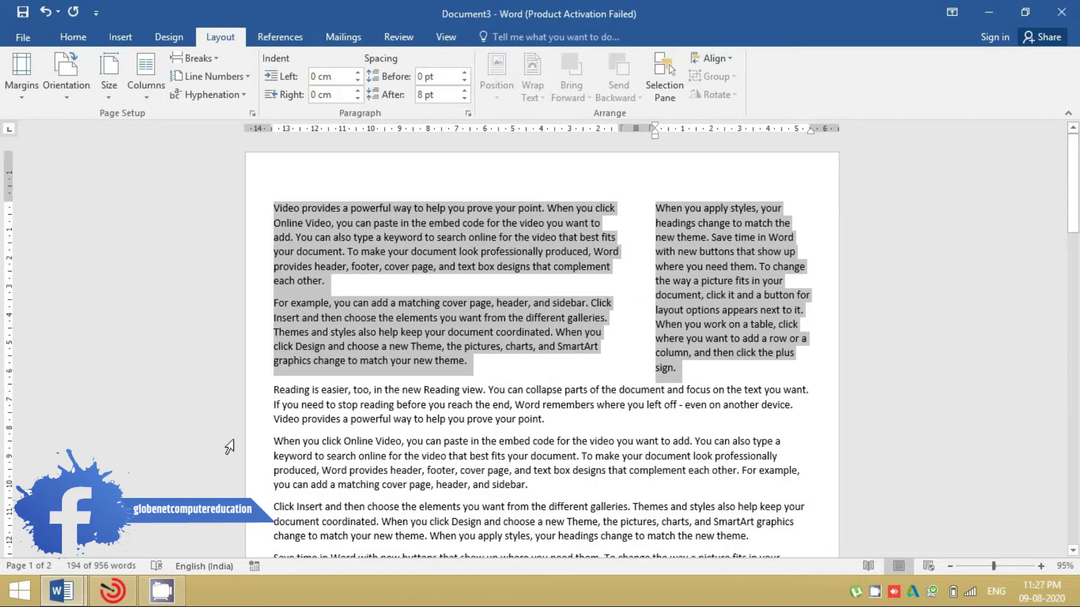
left_click(268, 388)
left_click(268, 388)
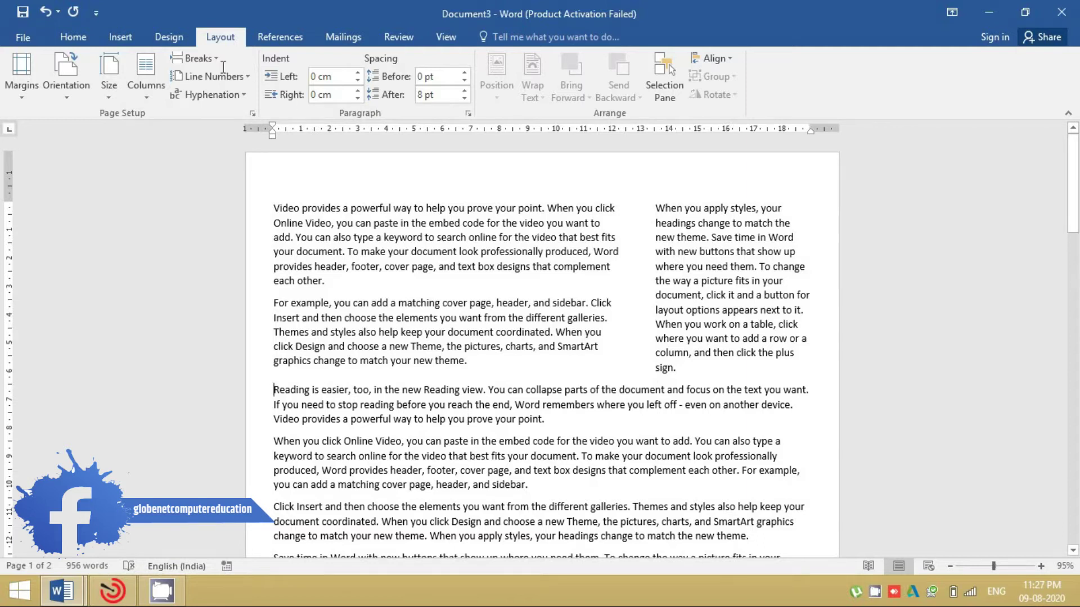
Step: Insert a page break so 'Reading is easier' starts on a new page
left_click(201, 59)
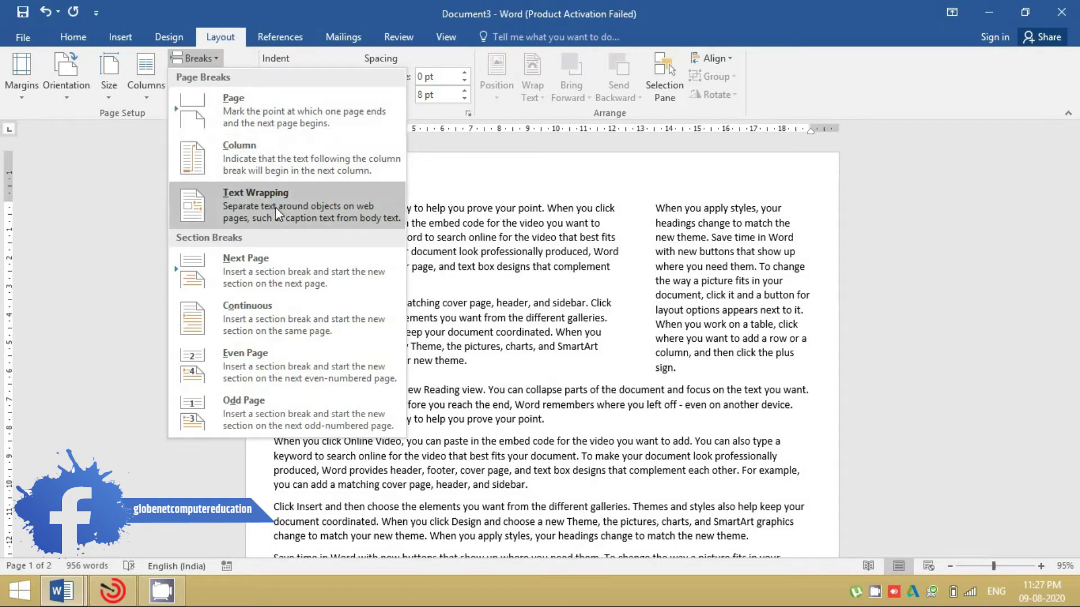
left_click(264, 129)
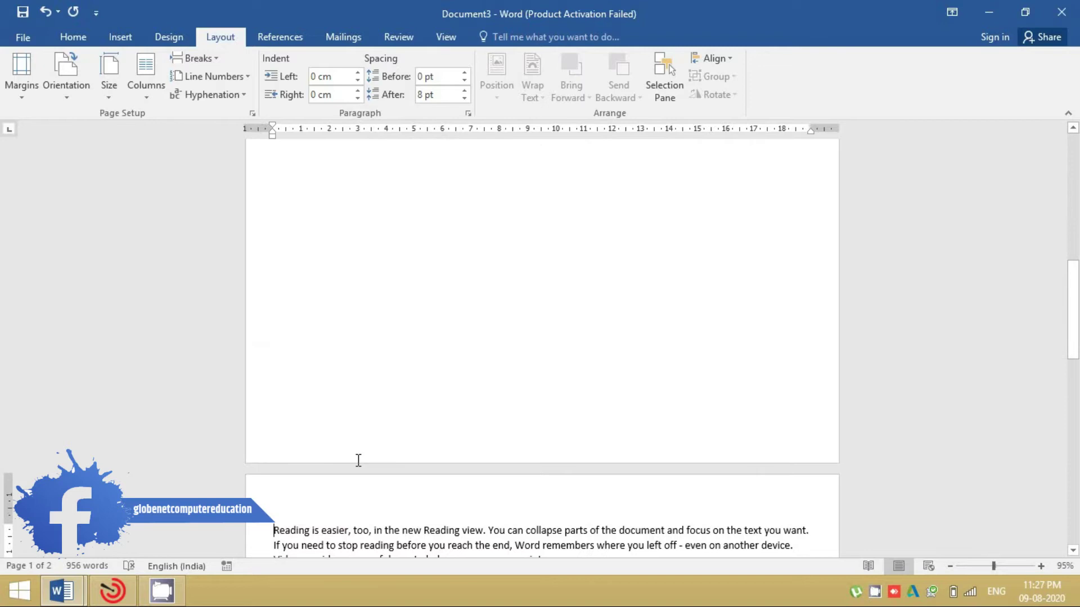
scroll(361, 467, "down", 5)
scroll(369, 456, "up", 10)
scroll(371, 453, "up", 5)
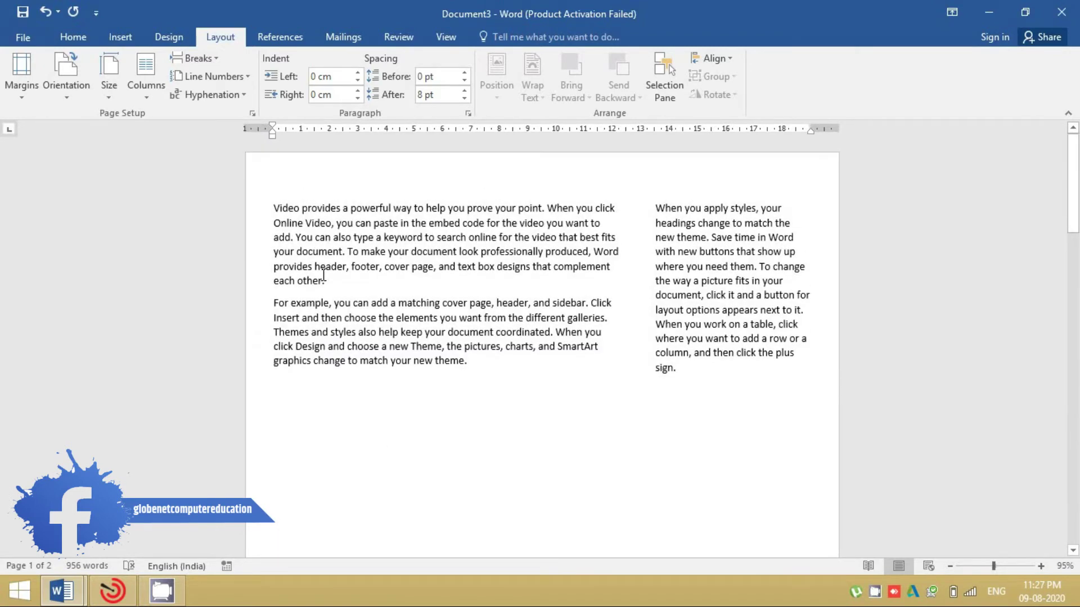
Step: Try a Column break, then a Next Page section break at 'For example', undoing each
left_click(281, 298)
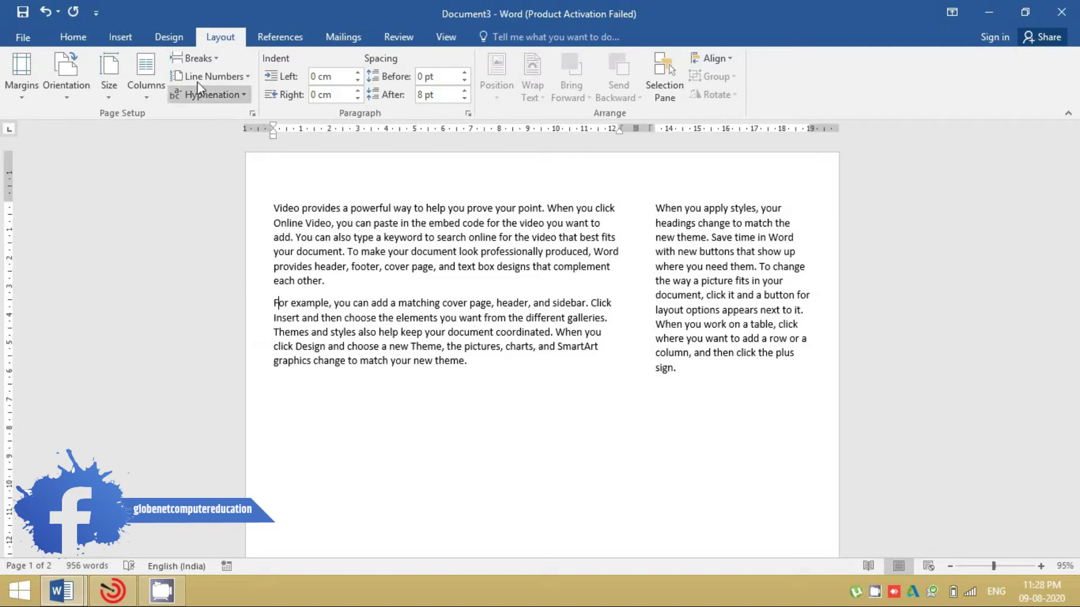
left_click(214, 58)
left_click(269, 174)
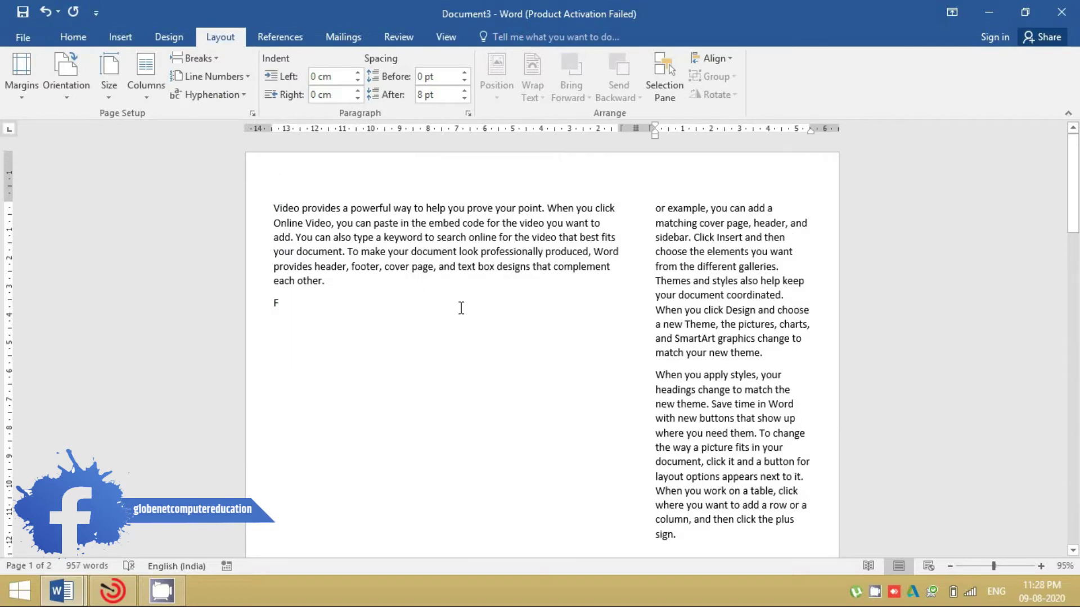
key("ctrl+z")
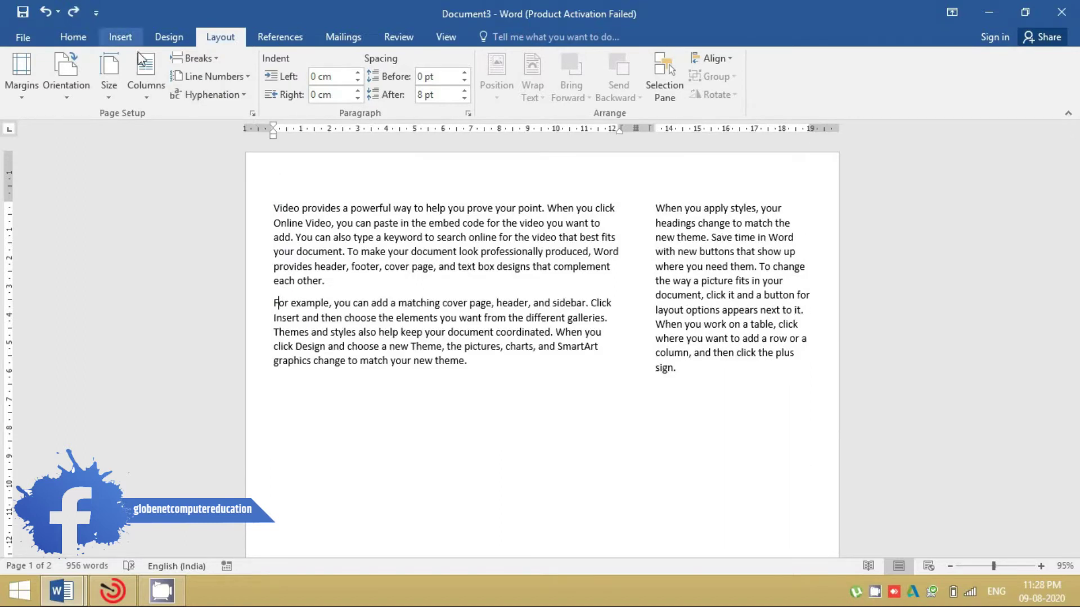
left_click(196, 58)
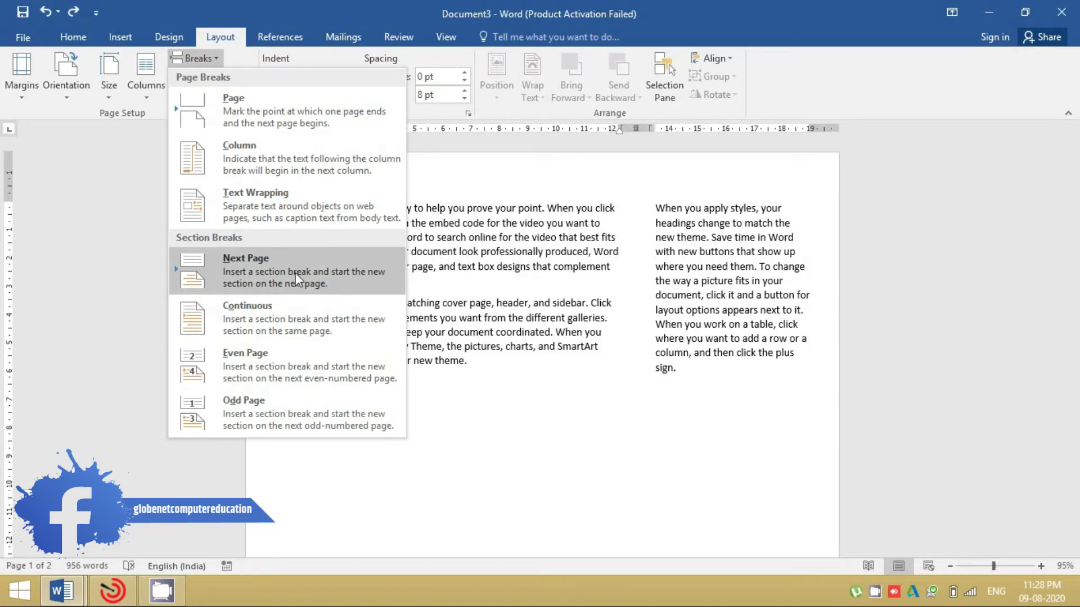
left_click(295, 273)
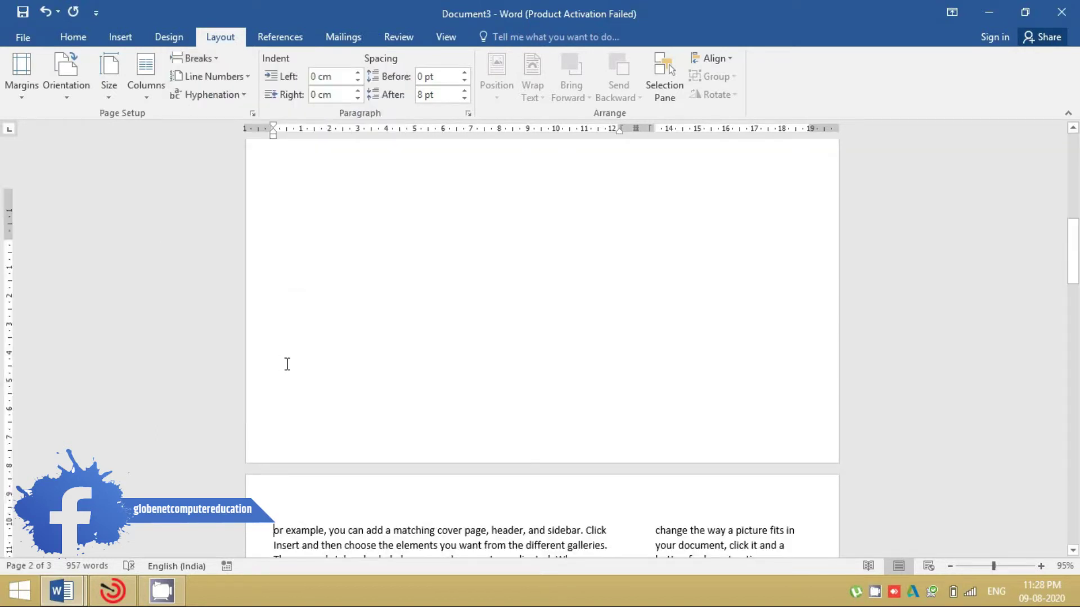
scroll(287, 363, "up", 10)
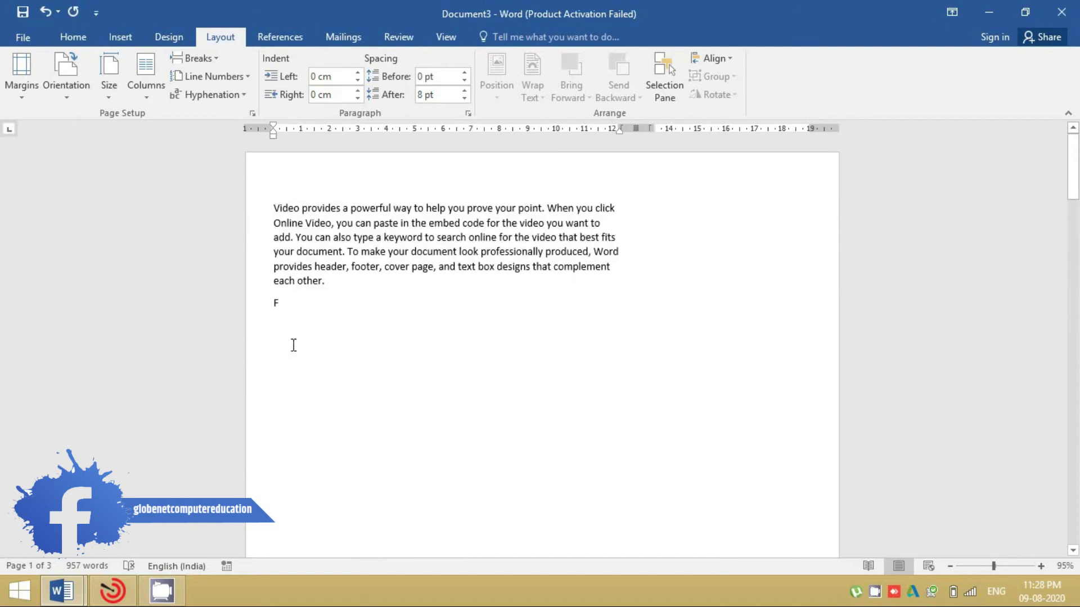
key("ctrl+z")
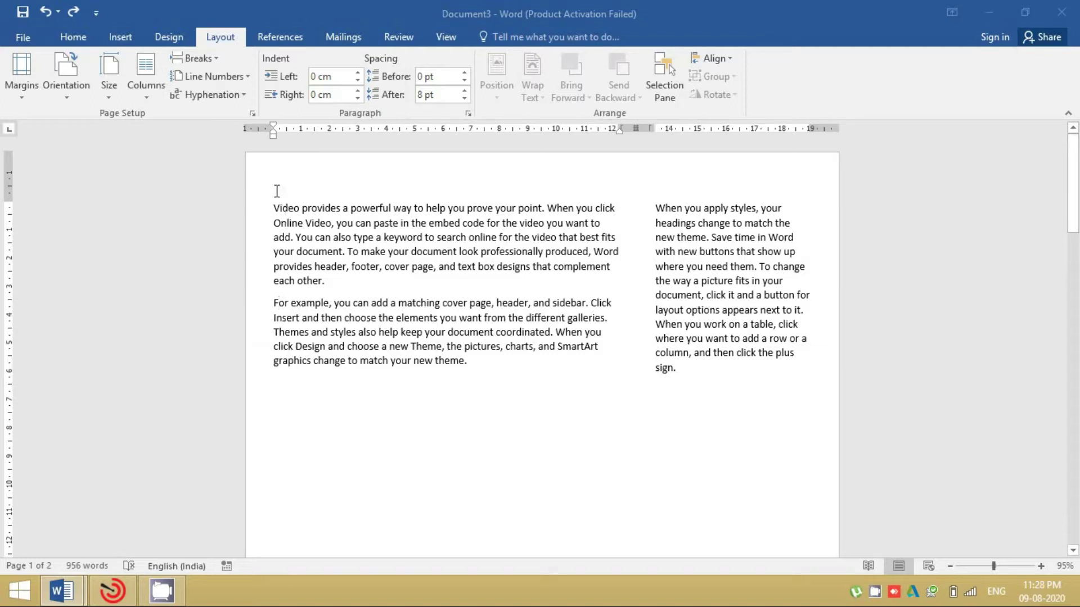
Step: Apply Continuous line numbering to the document
left_click(213, 78)
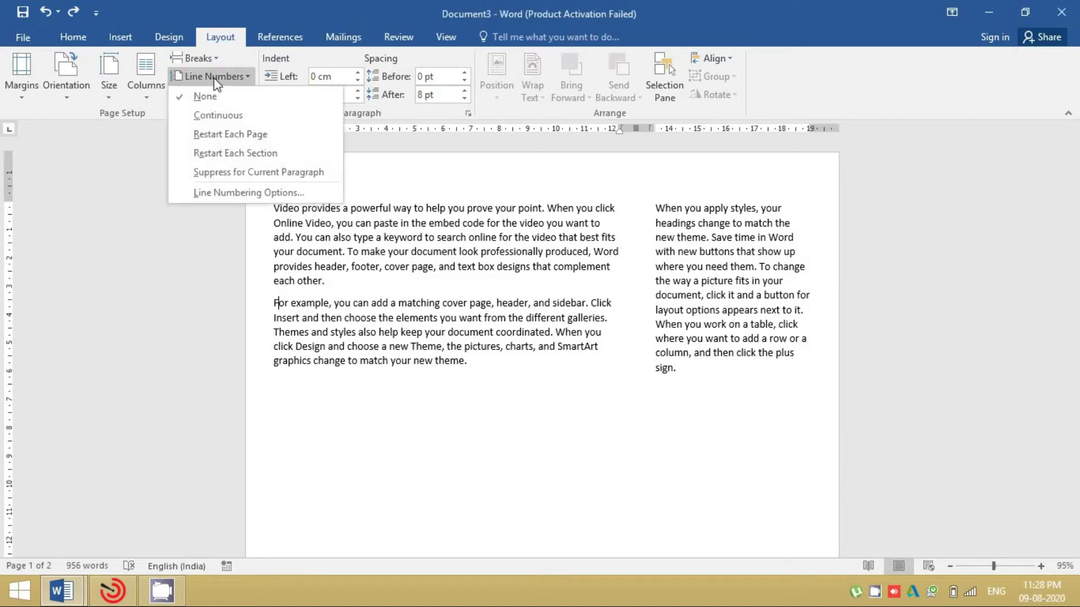
left_click(225, 118)
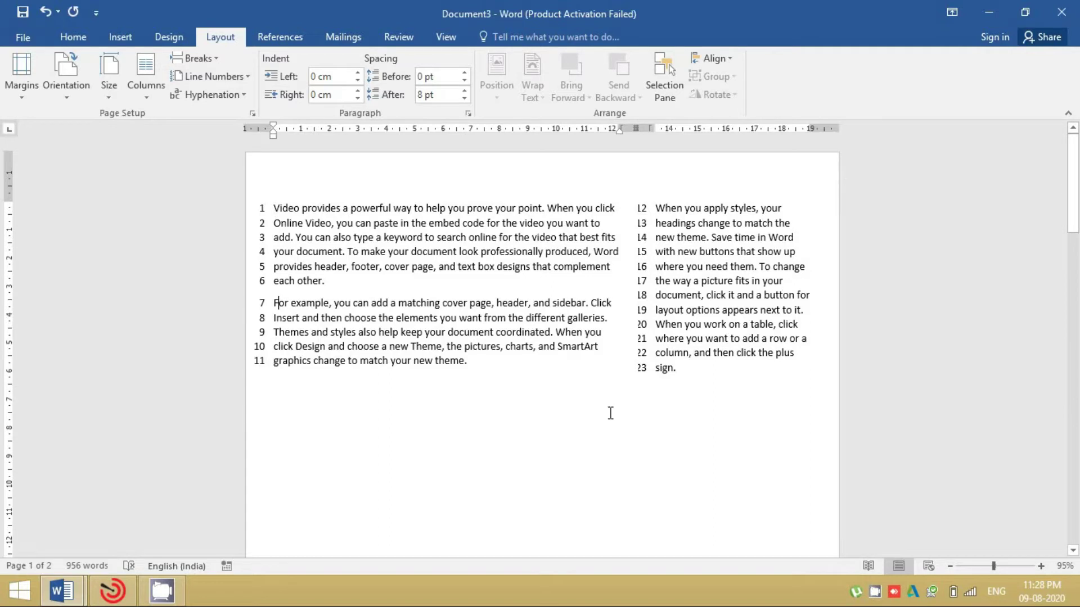
scroll(608, 411, "down", 6)
scroll(608, 411, "down", 4)
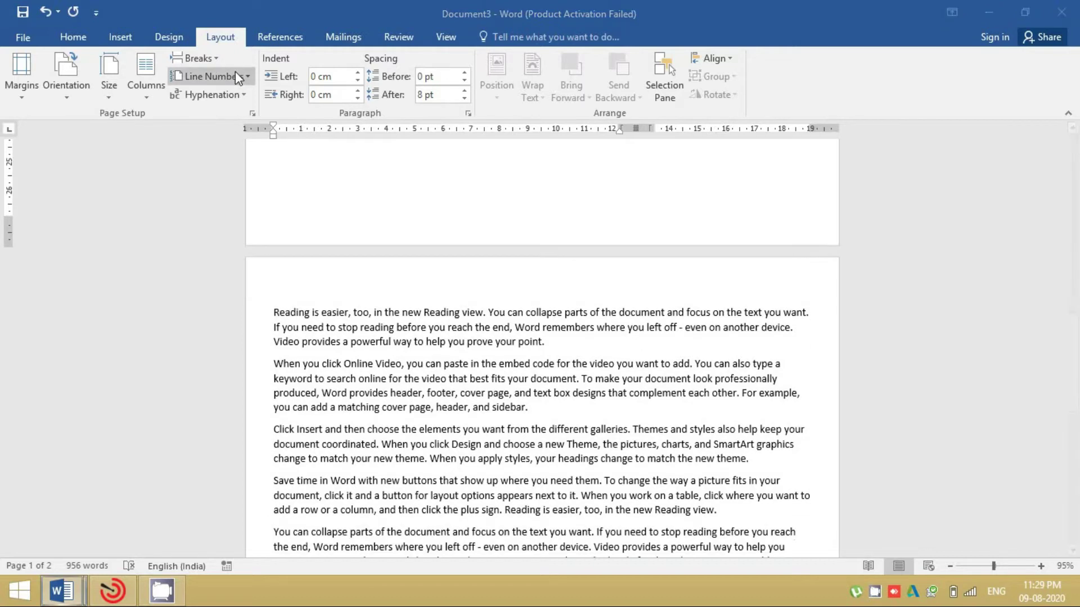
left_click(235, 72)
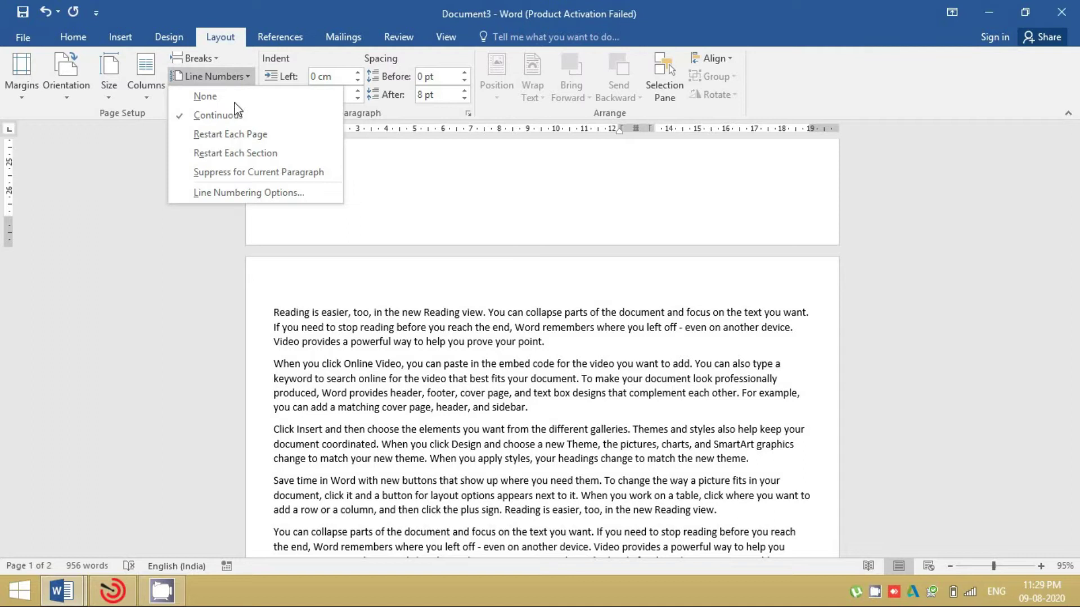
left_click(231, 137)
scroll(444, 362, "up", 3)
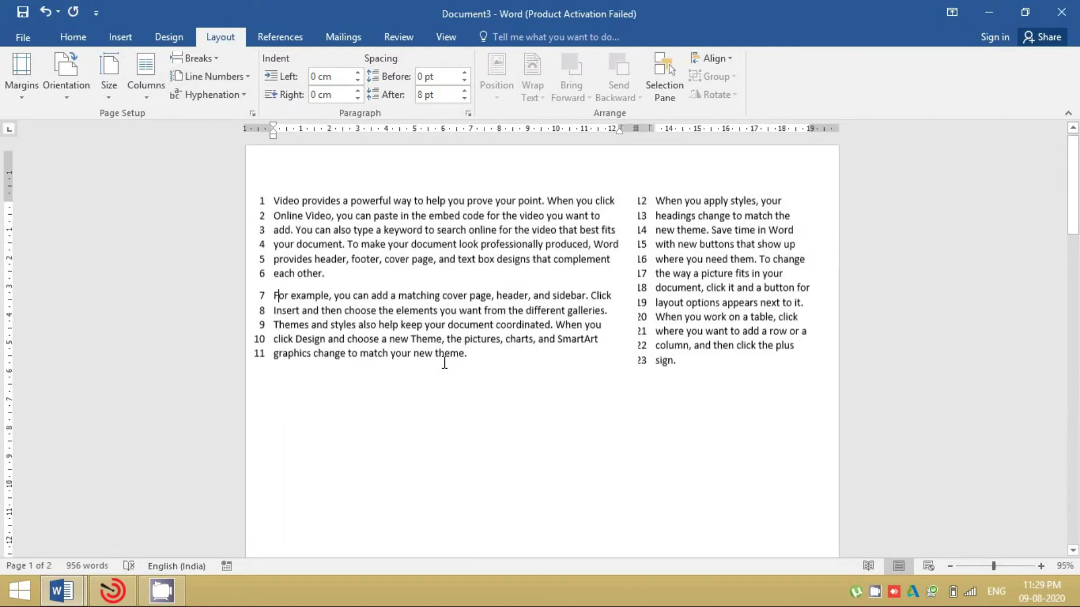
scroll(444, 366, "down", 10)
scroll(444, 383, "down", 8)
scroll(337, 332, "down", 4)
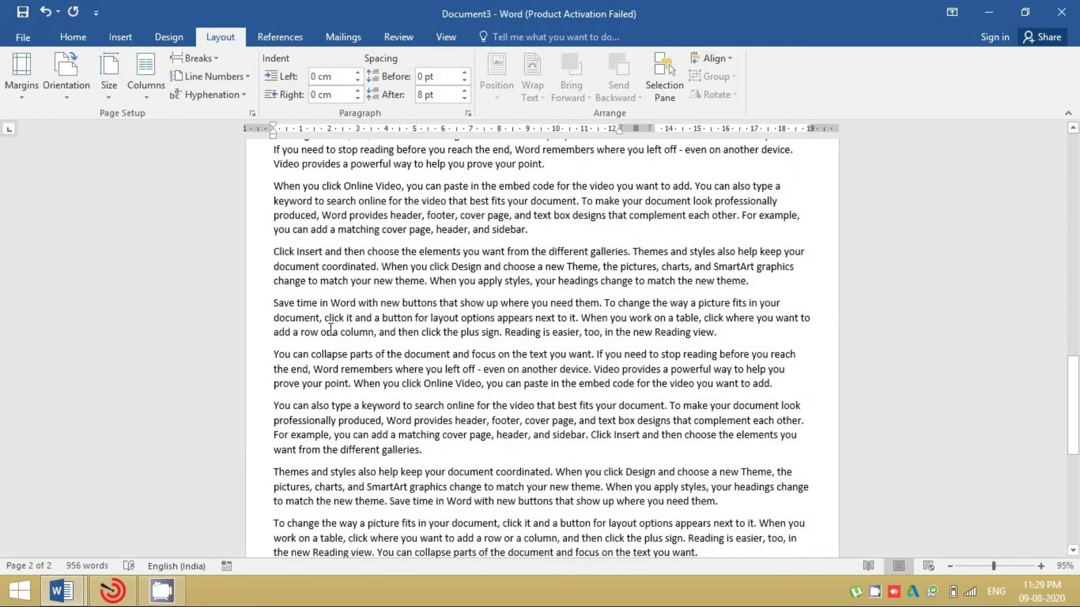
scroll(281, 331, "up", 5)
Step: Reapply Continuous line numbering from page 2 so it carries on from line 25
left_click(275, 348)
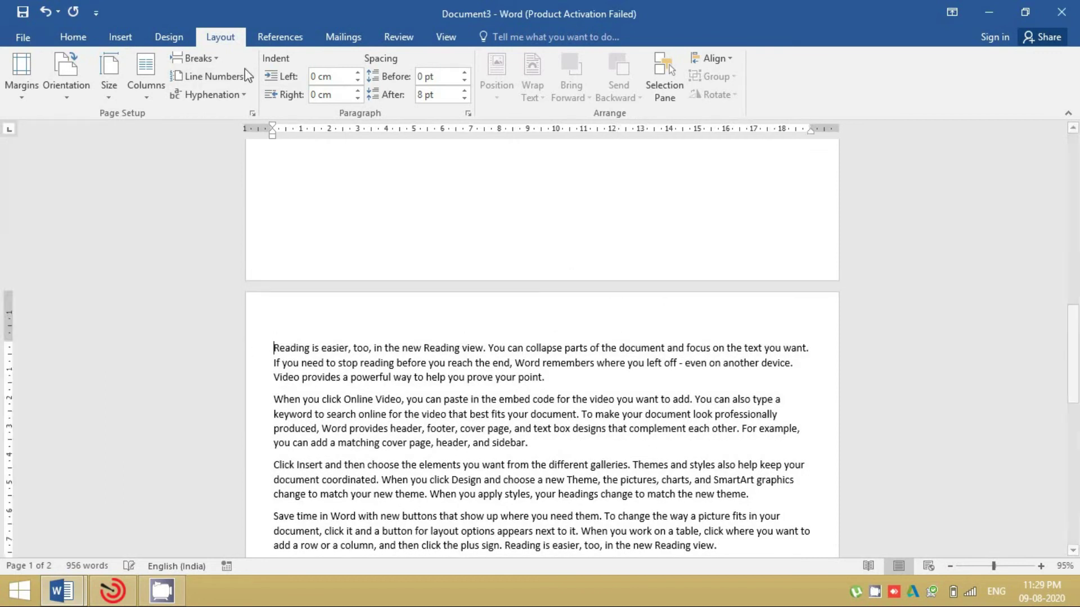
left_click(211, 77)
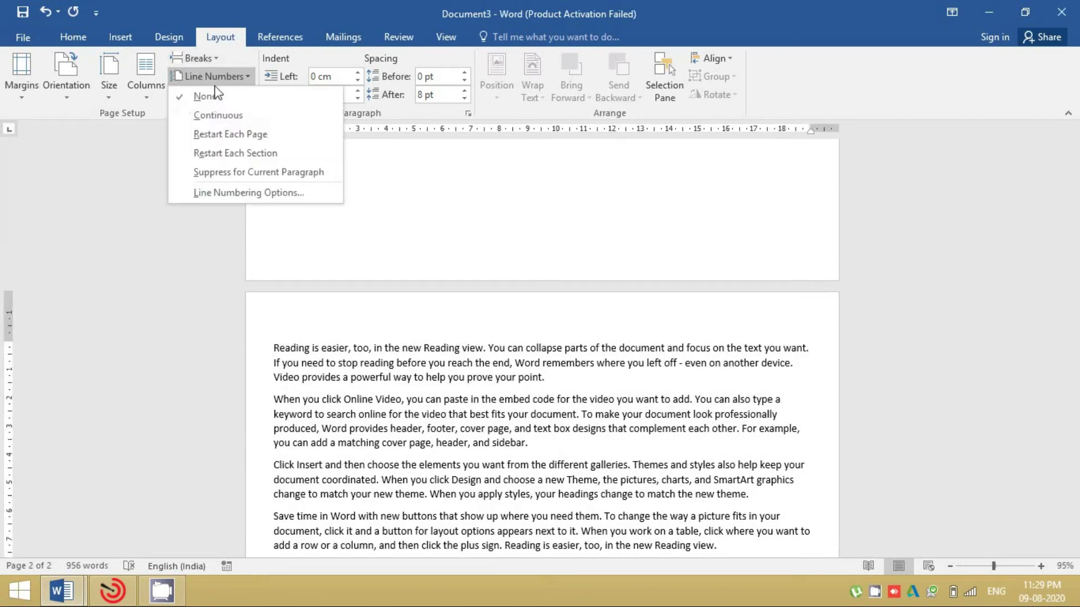
left_click(219, 115)
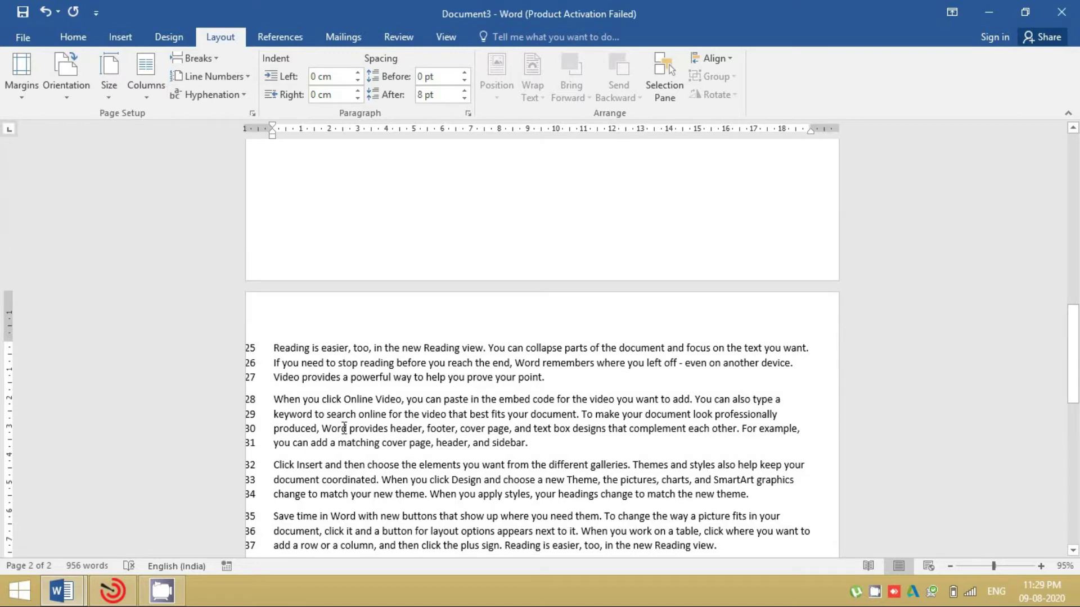
scroll(344, 429, "down", 5)
scroll(344, 429, "down", 6)
scroll(344, 433, "down", 1)
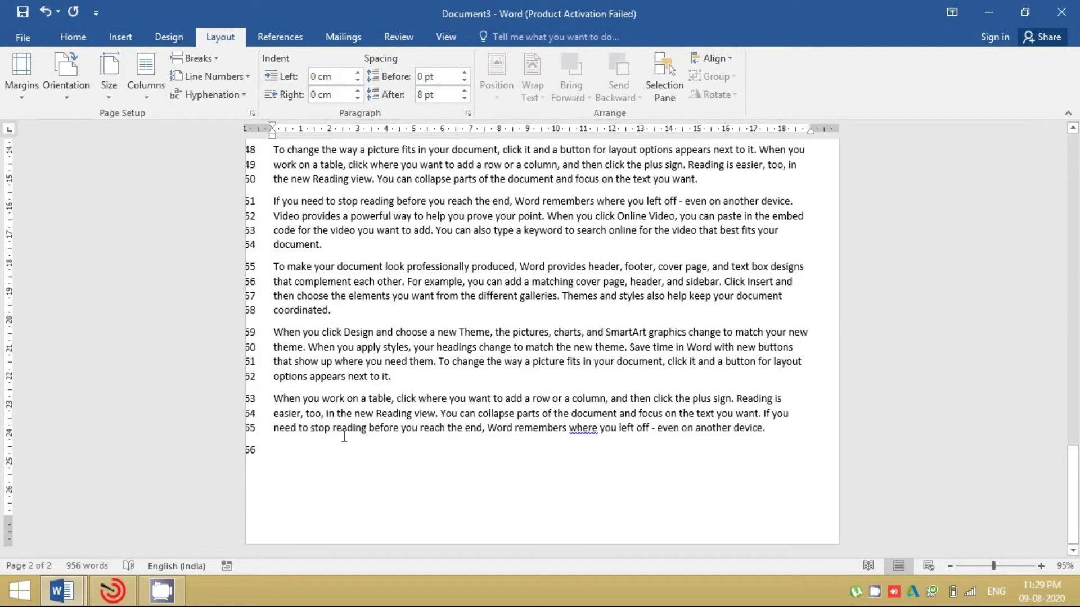
scroll(344, 436, "up", 8)
scroll(346, 433, "up", 1)
scroll(352, 393, "up", 10)
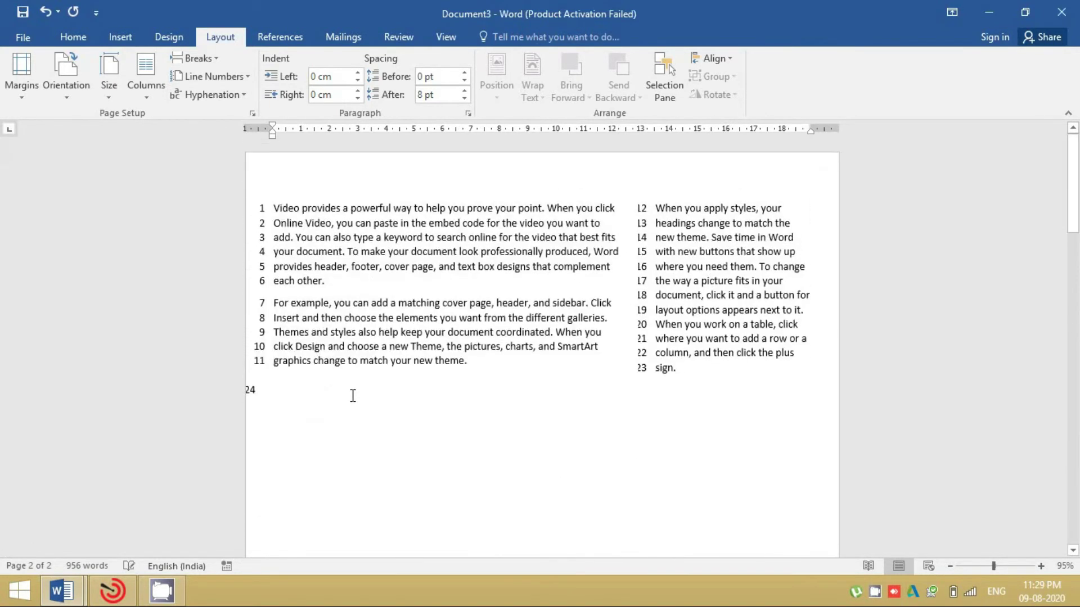
scroll(658, 374, "down", 1)
scroll(658, 373, "down", 3)
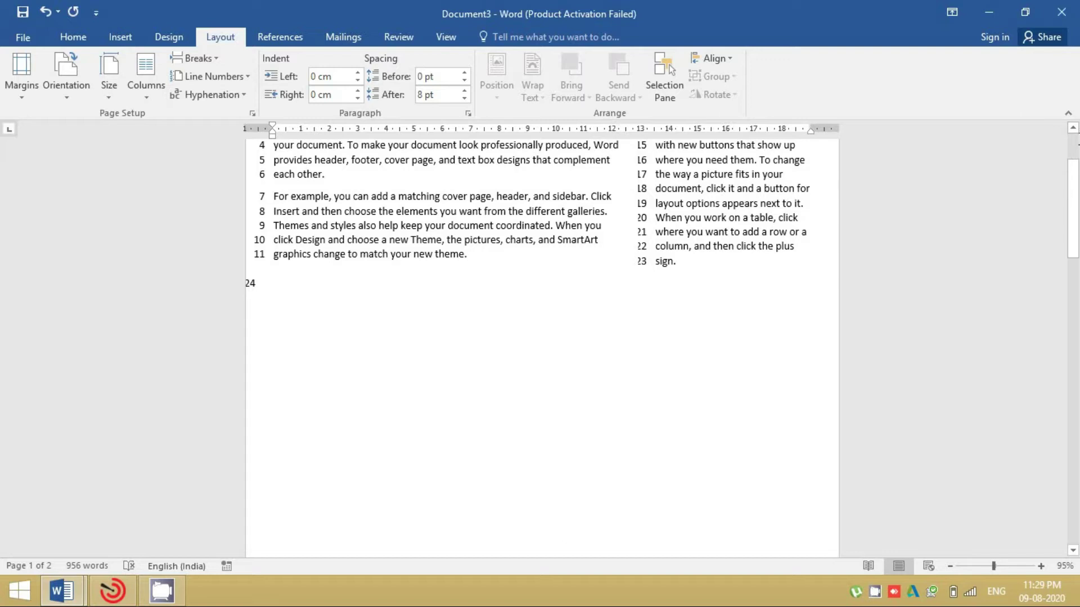
scroll(1055, 513, "down", 5)
scroll(1055, 513, "down", 5)
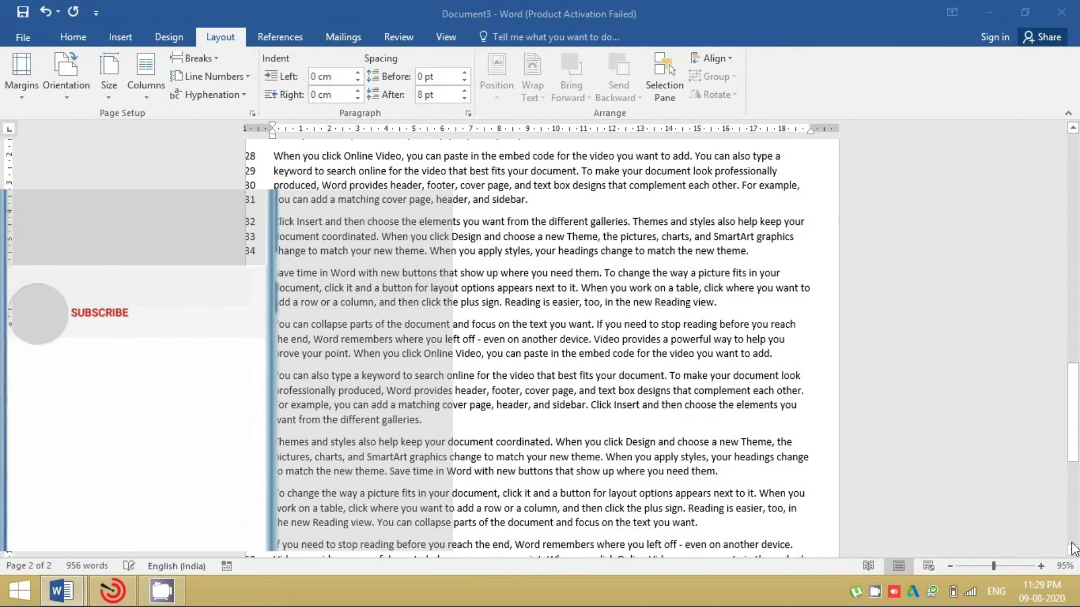
scroll(1055, 514, "up", 2)
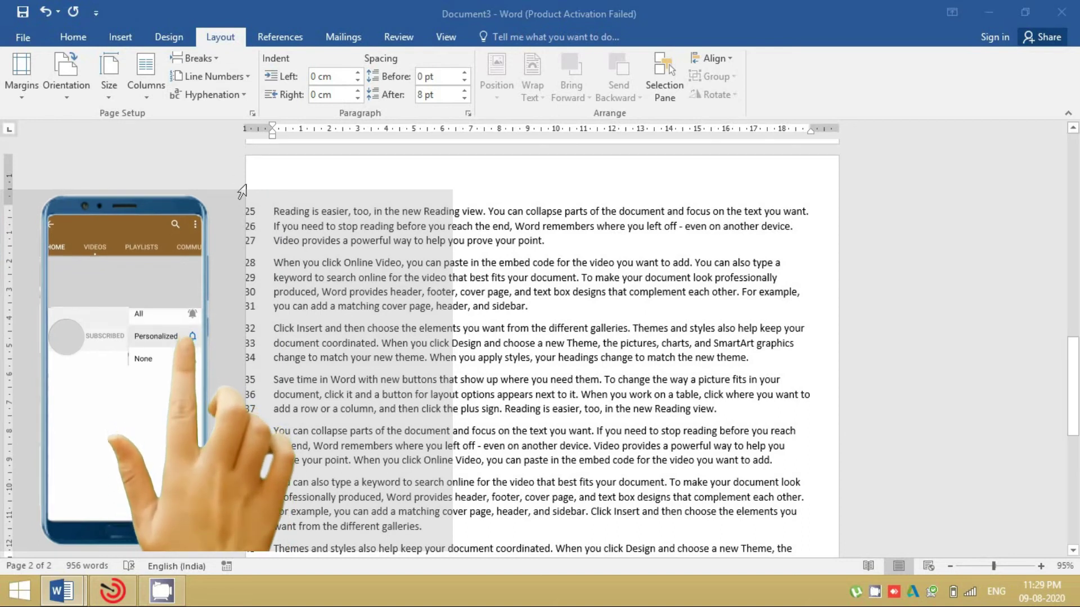
Step: Set line numbers to Restart Each Page, then set page 2's numbering to None
left_click(248, 81)
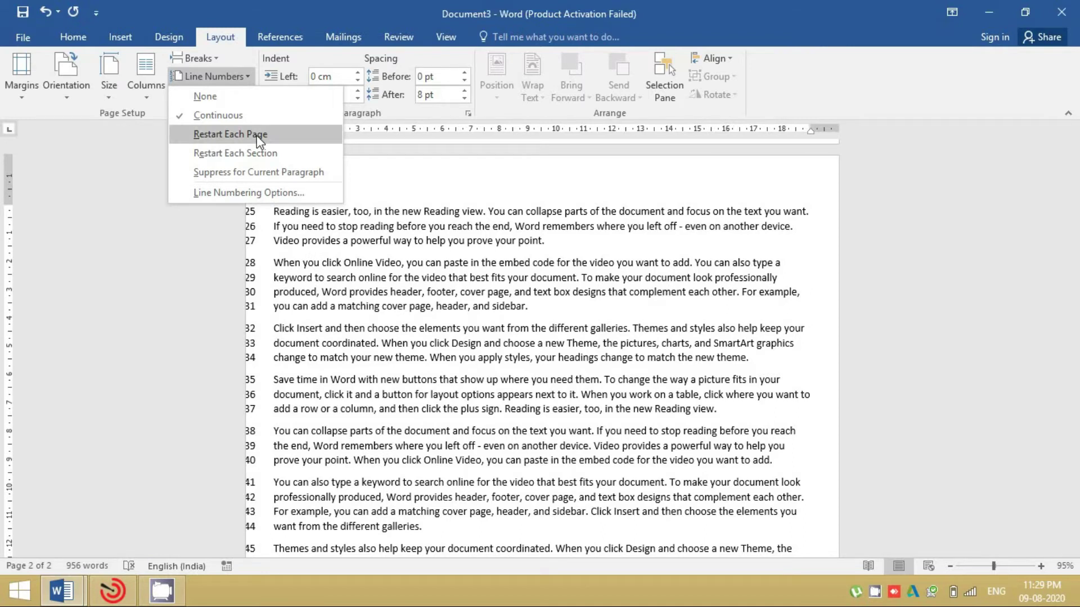
left_click(256, 136)
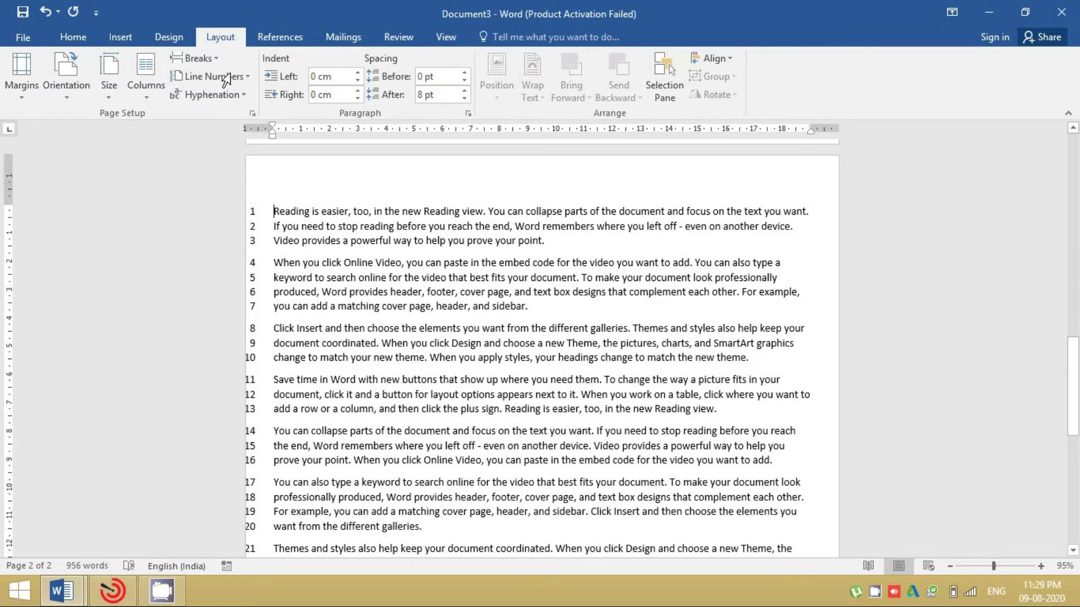
left_click(225, 76)
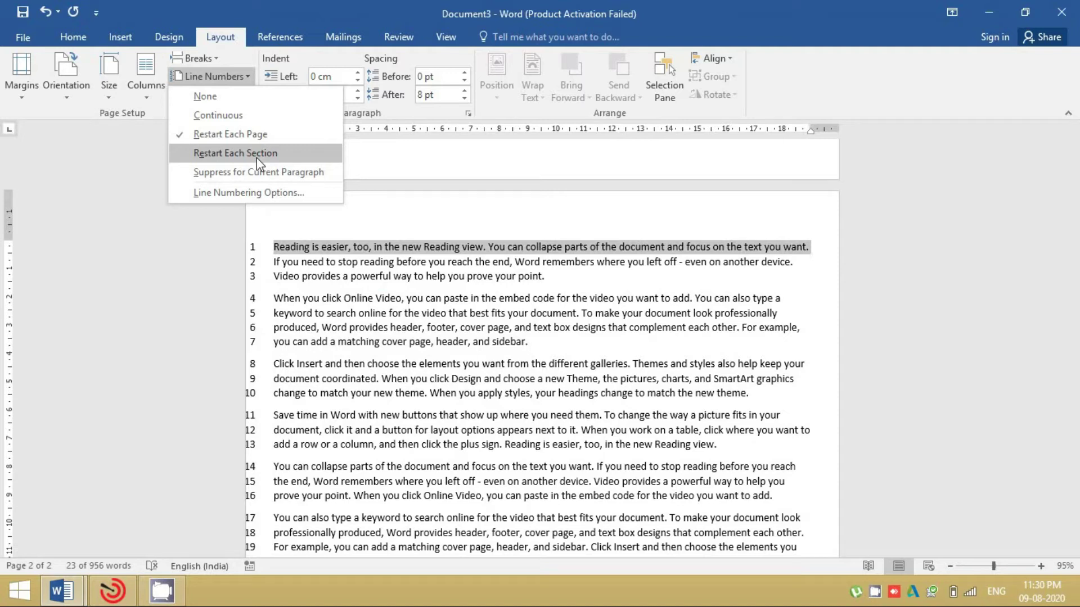
left_click(223, 105)
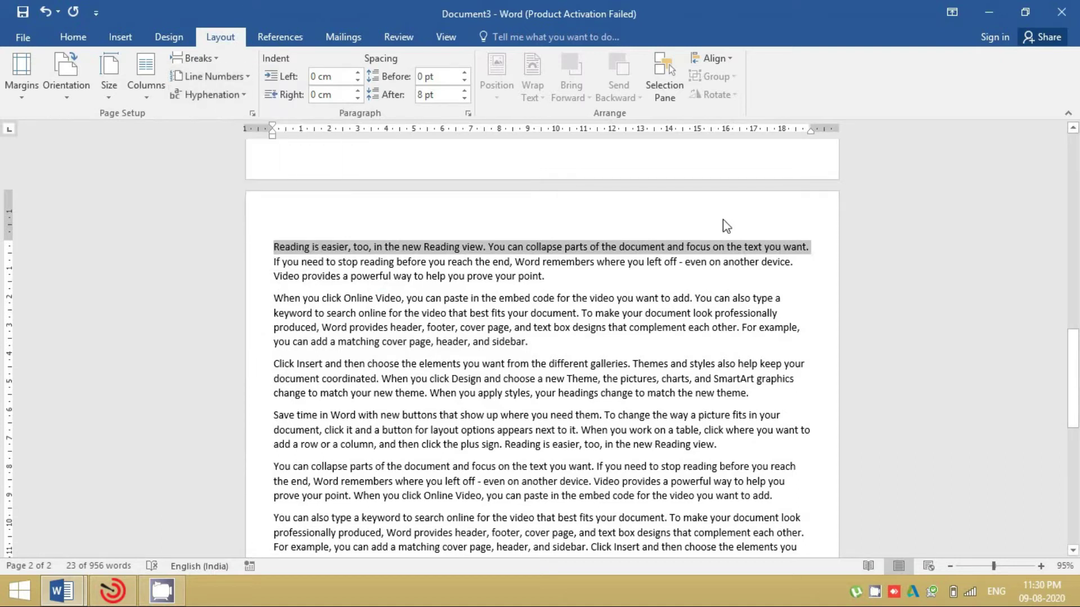
left_click_drag(1074, 374, 1072, 167)
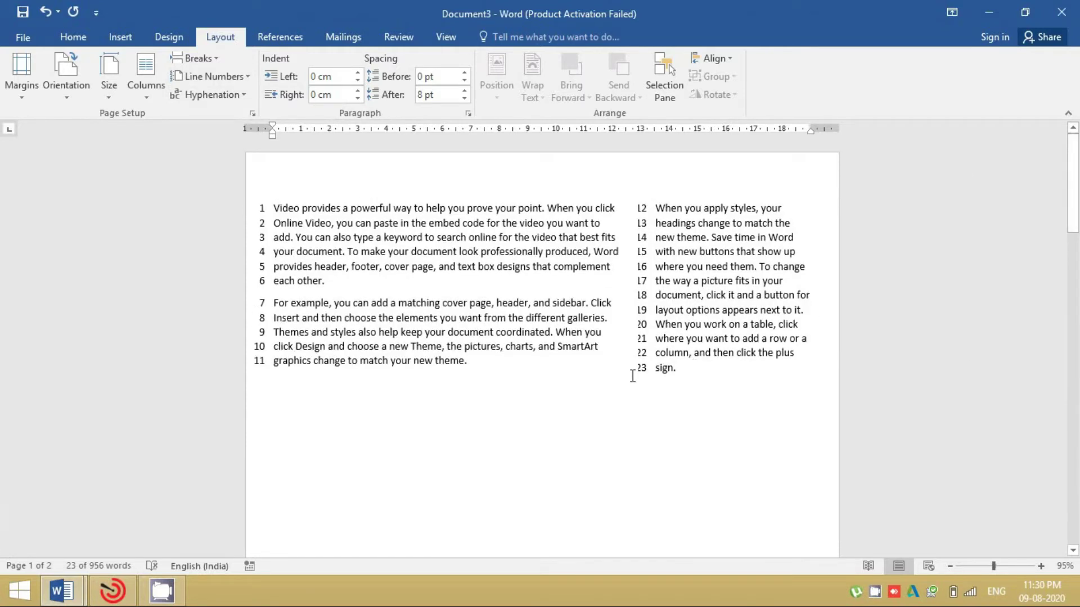
Step: Set line numbering to None on page 1
left_click(234, 83)
left_click(225, 98)
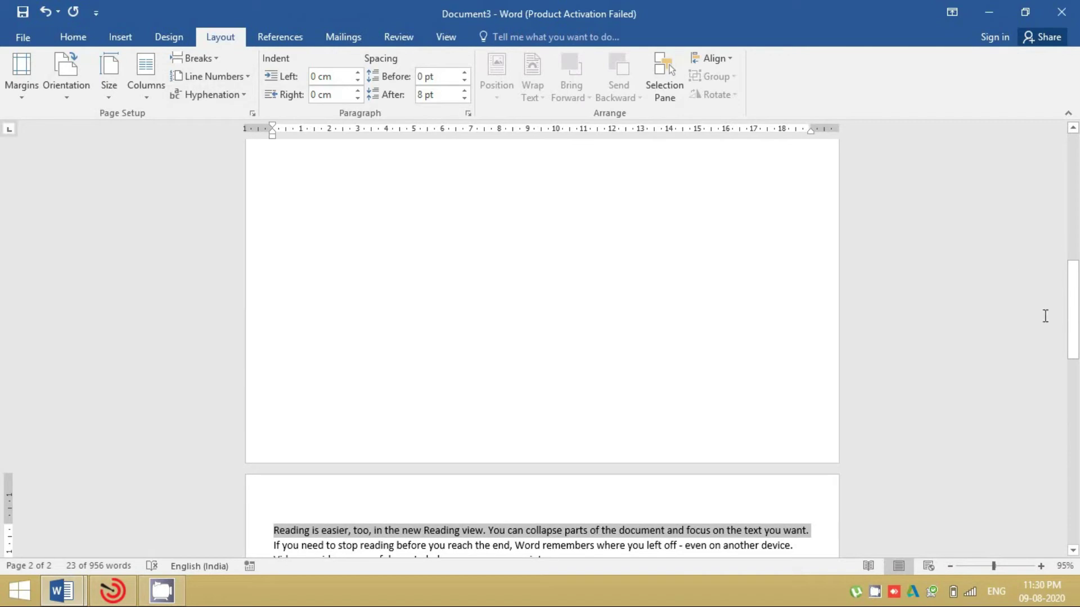
left_click_drag(1073, 299, 1073, 173)
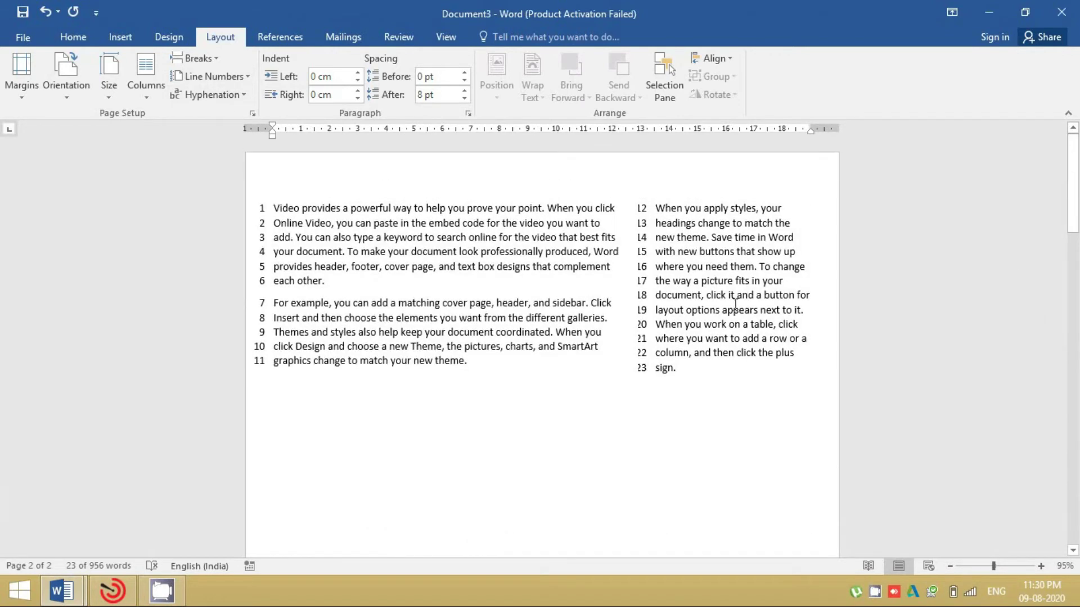
left_click(686, 366)
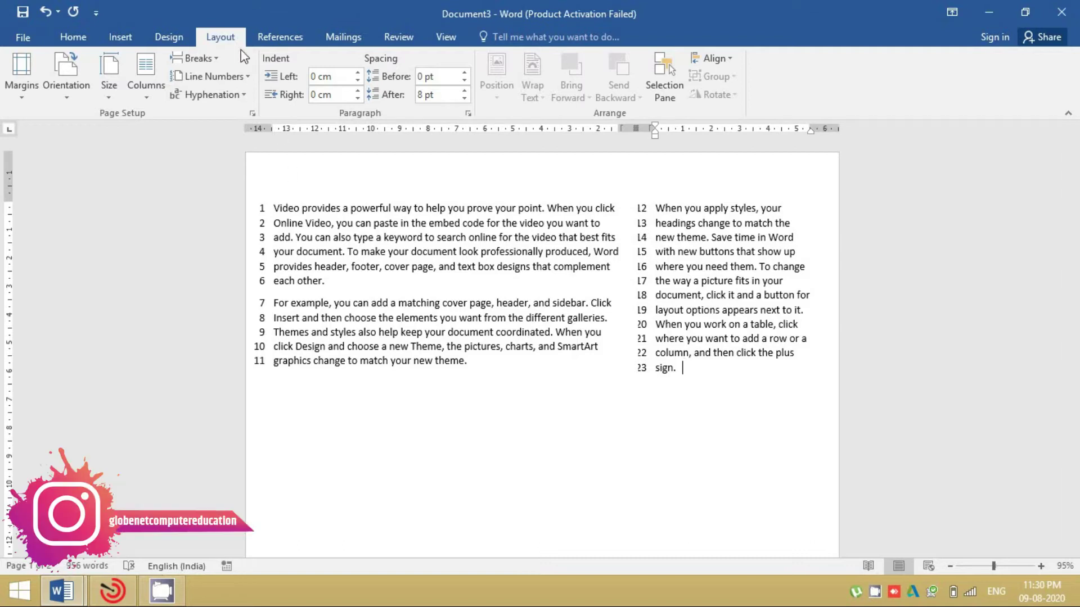
left_click(246, 78)
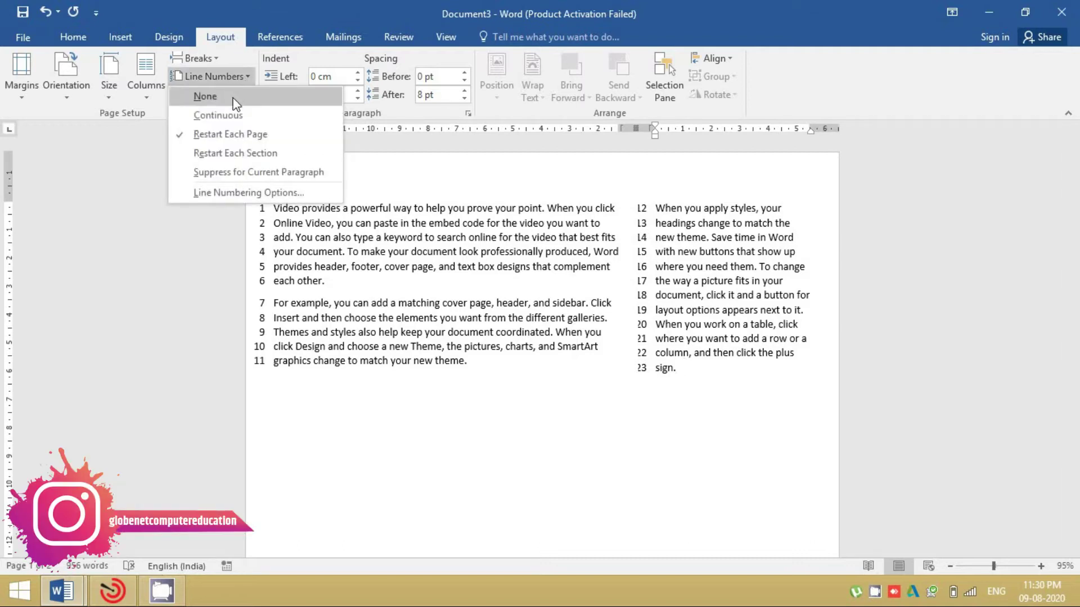
left_click(234, 100)
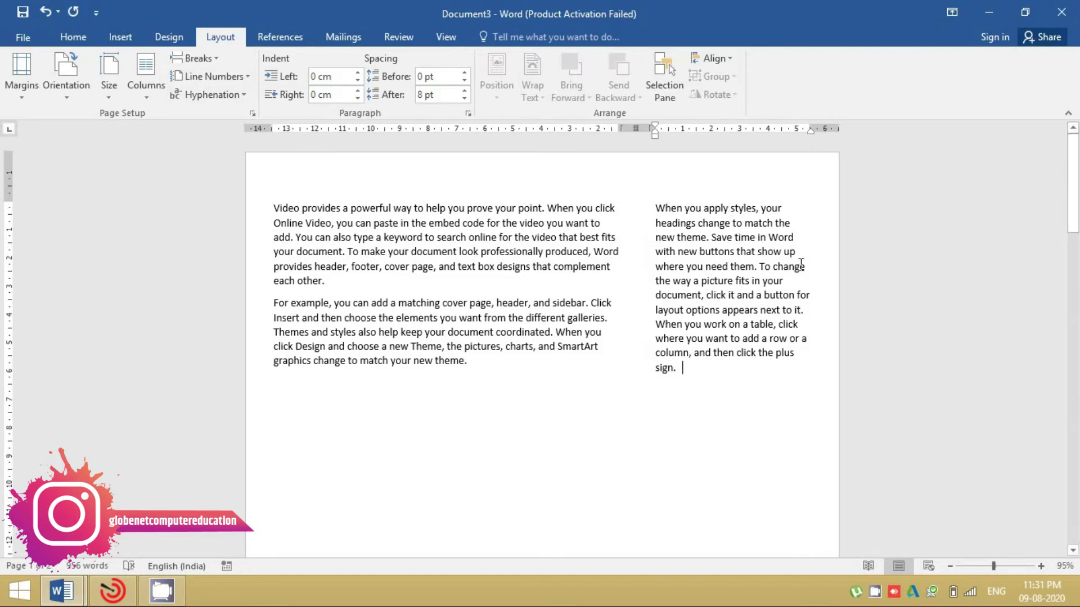
Step: Select the right-hand column's text and justify it
left_click_drag(656, 207, 771, 361)
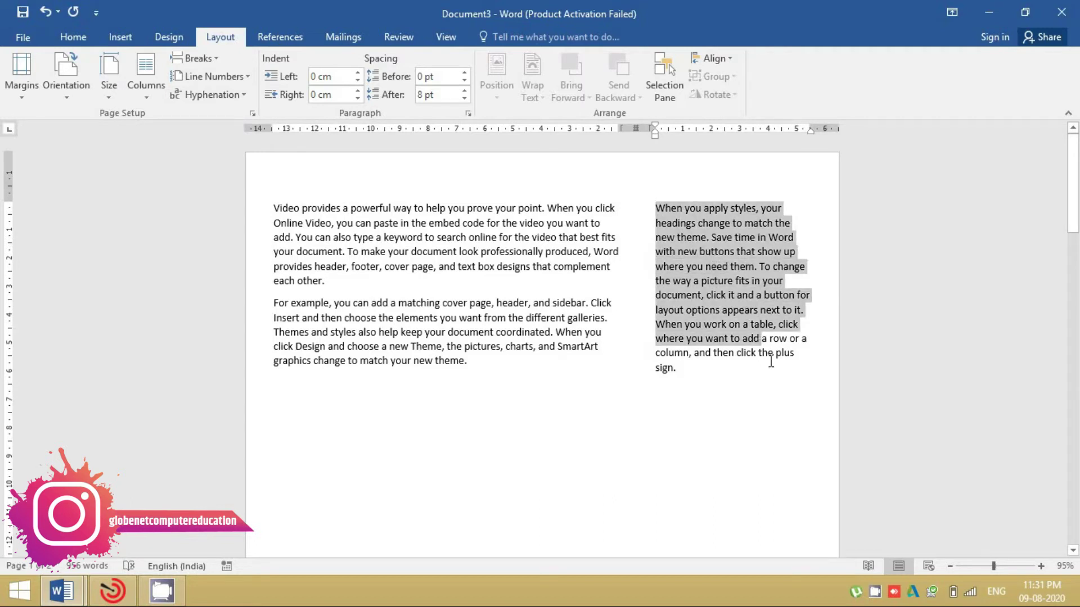
left_click(805, 373)
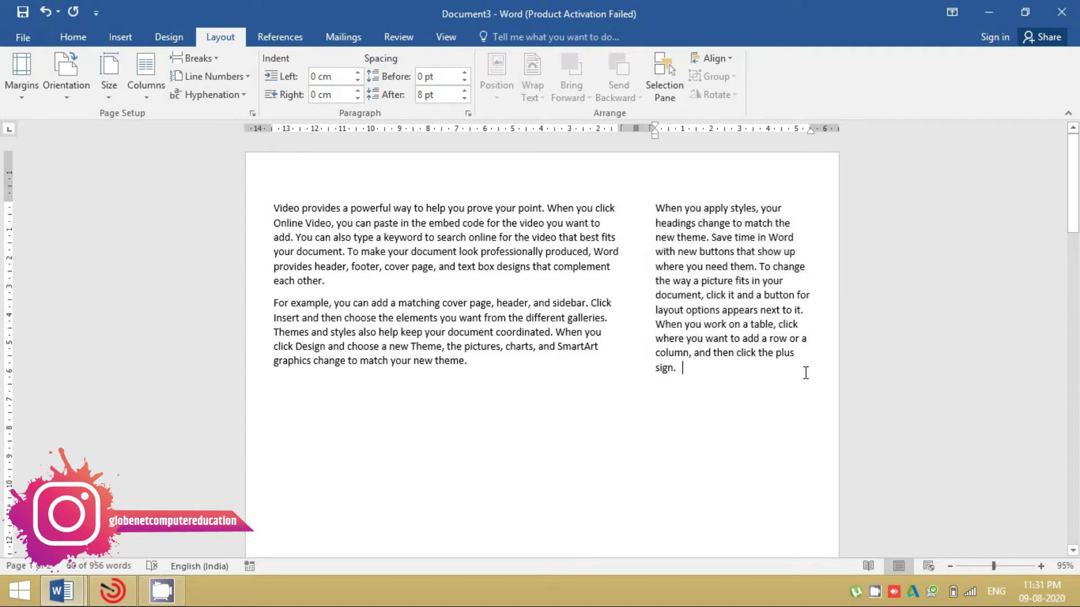
key("ctrl+a")
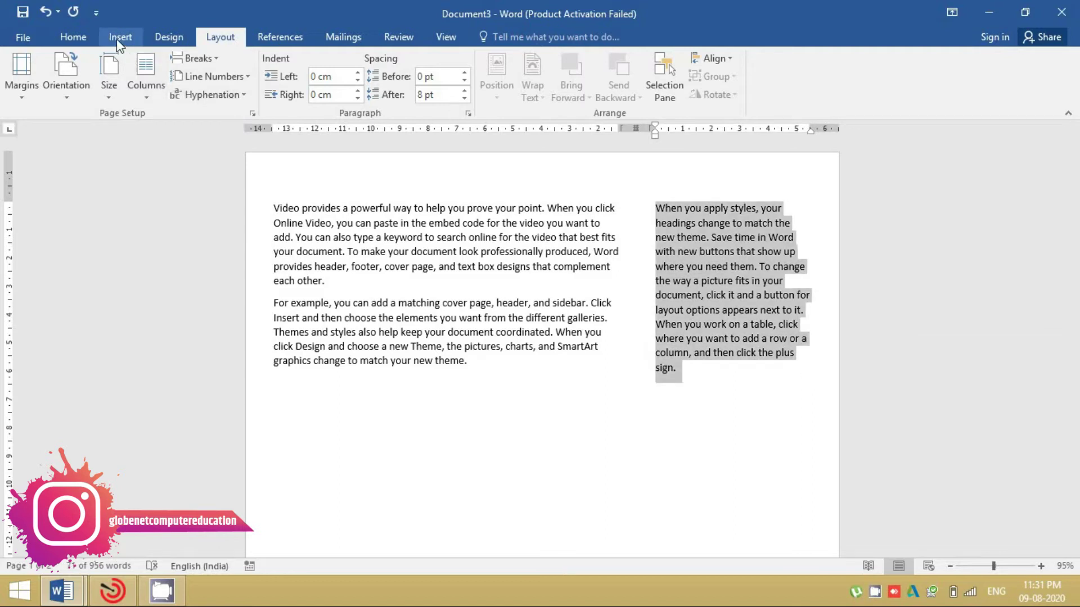
left_click(82, 39)
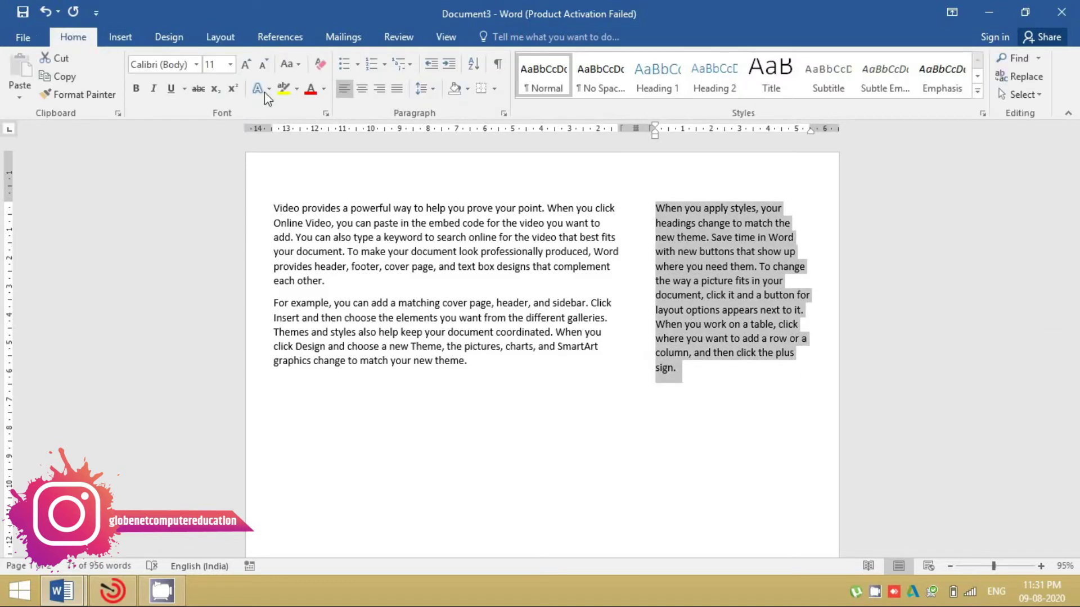
left_click(392, 92)
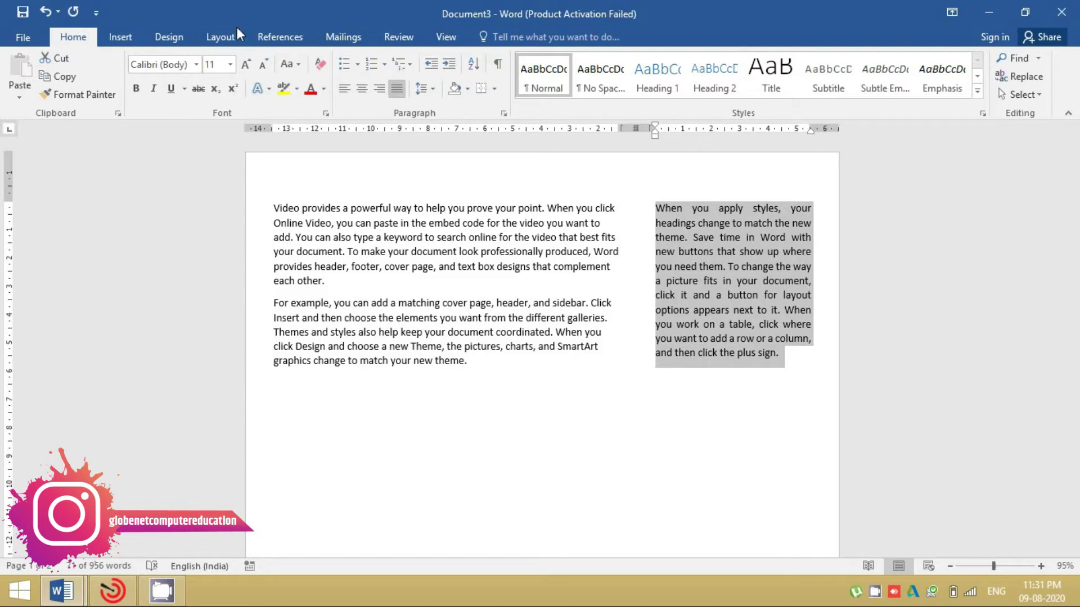
Step: Turn on Automatic hyphenation for the text
left_click(221, 37)
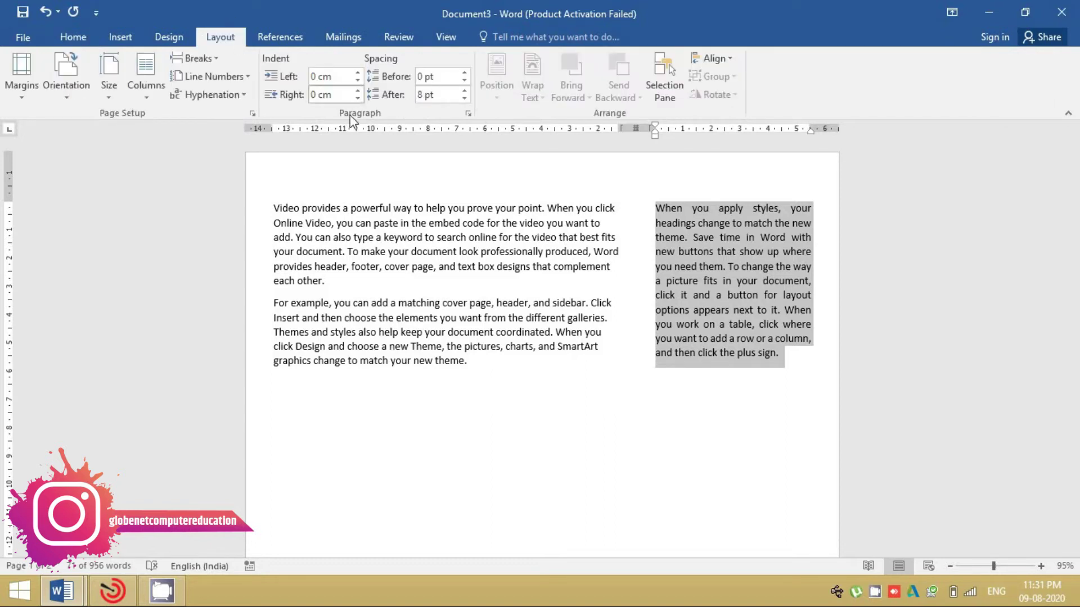
left_click(211, 94)
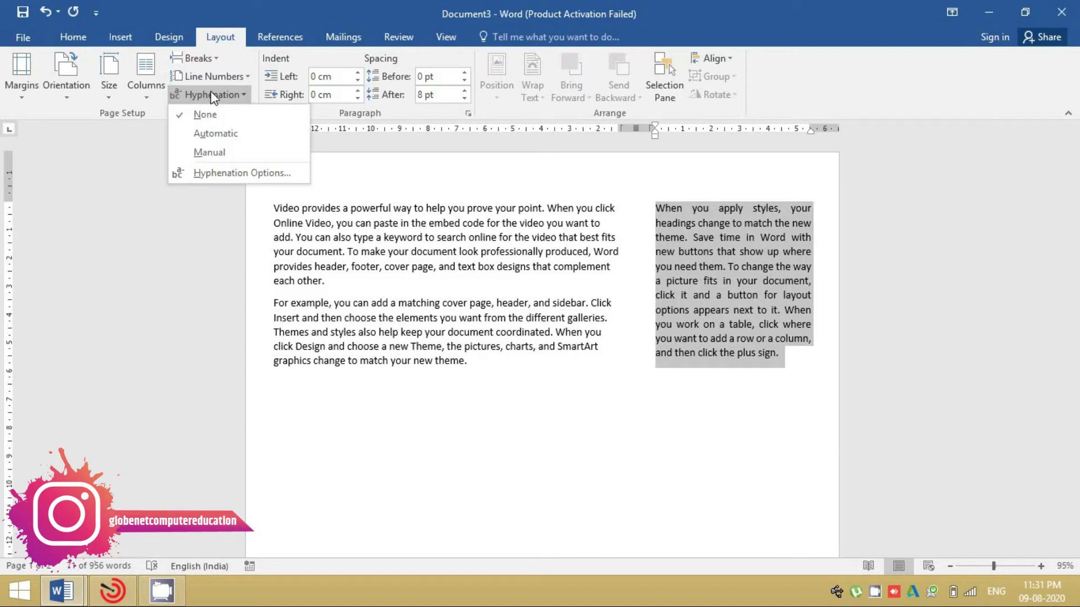
left_click(214, 133)
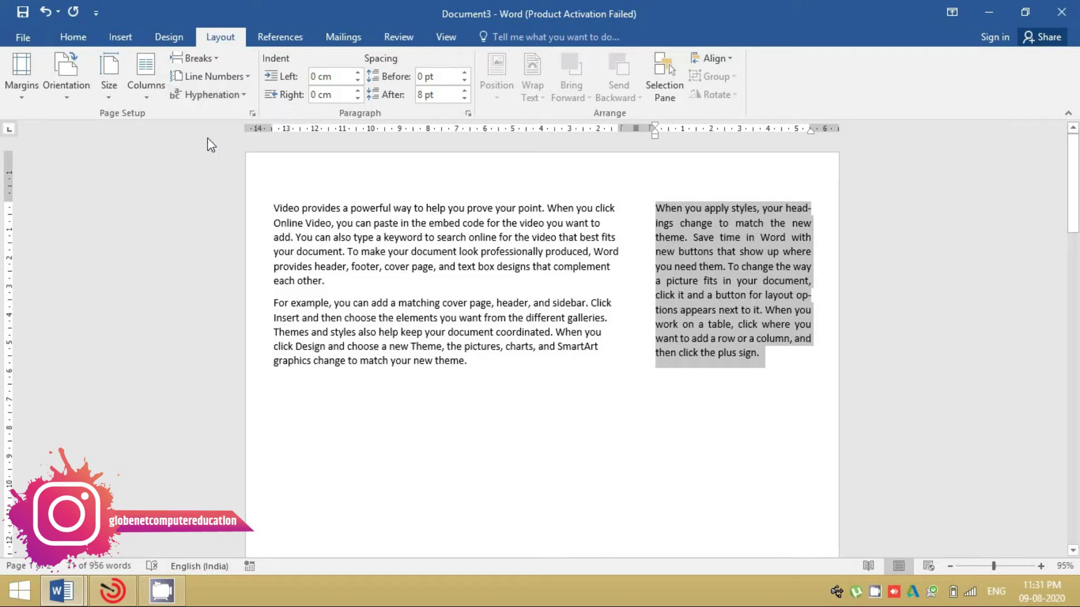
left_click(824, 241)
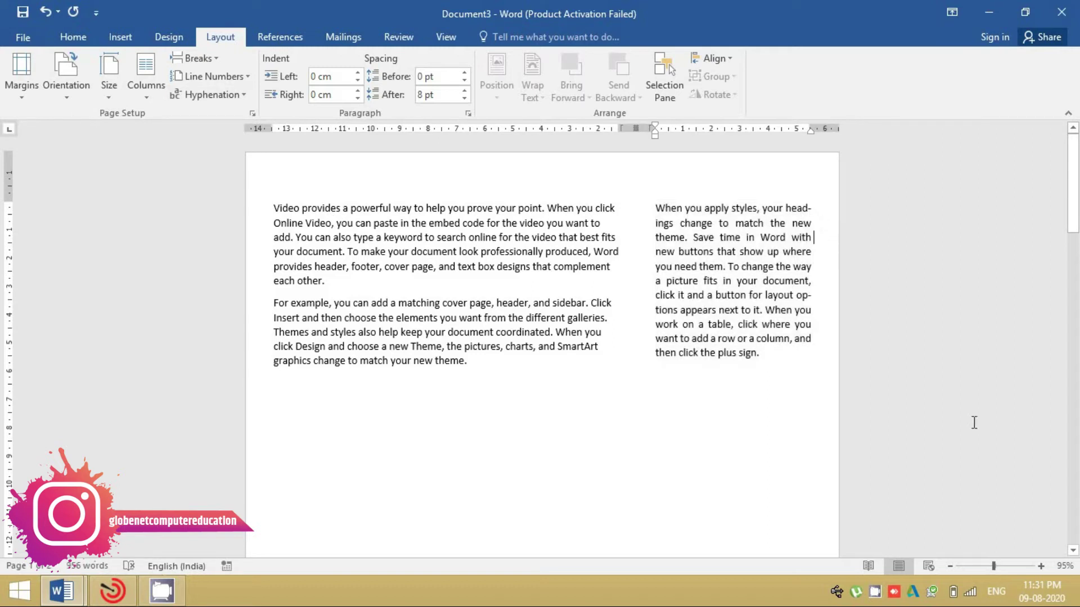
Step: Turn off hyphenation in the right-column paragraph so 'headings' and 'options' stay whole
left_click(1040, 567)
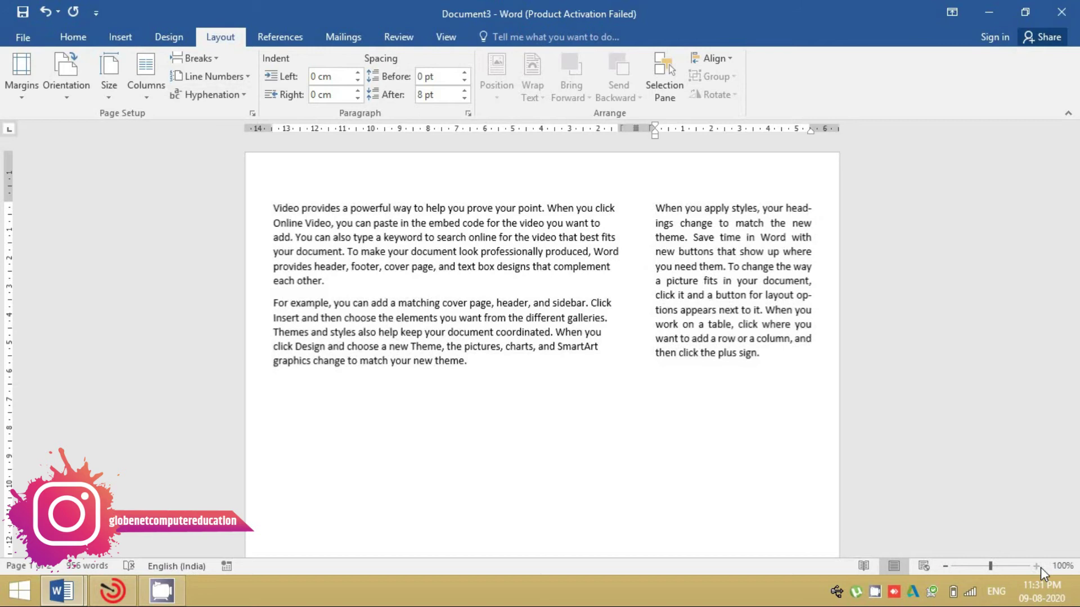
left_click(1040, 566)
left_click(1041, 566)
left_click(1041, 566)
left_click(1041, 566)
left_click(1040, 566)
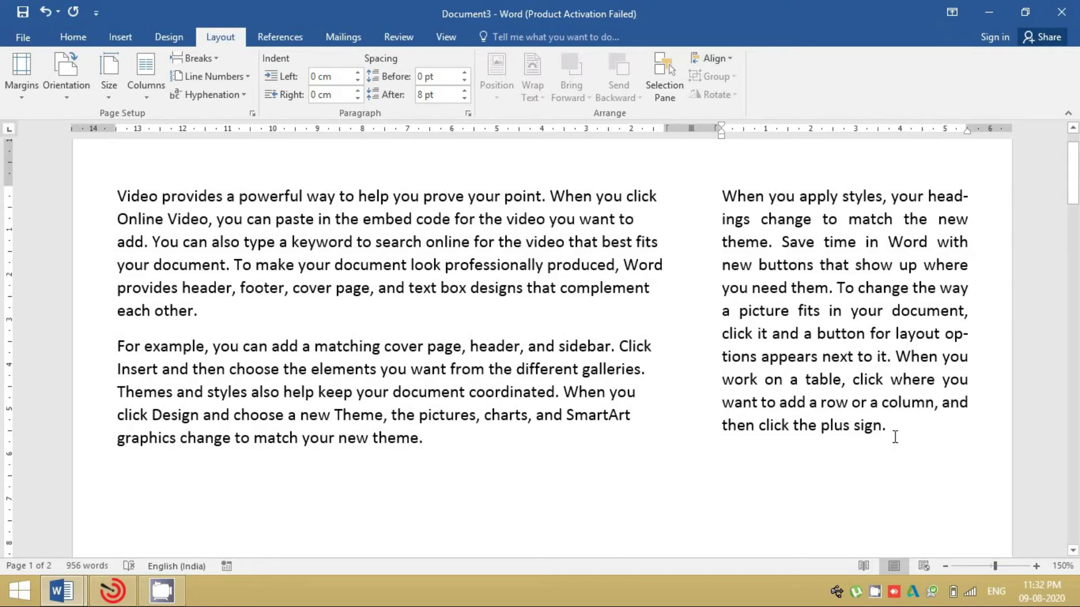
left_click_drag(895, 436, 731, 181)
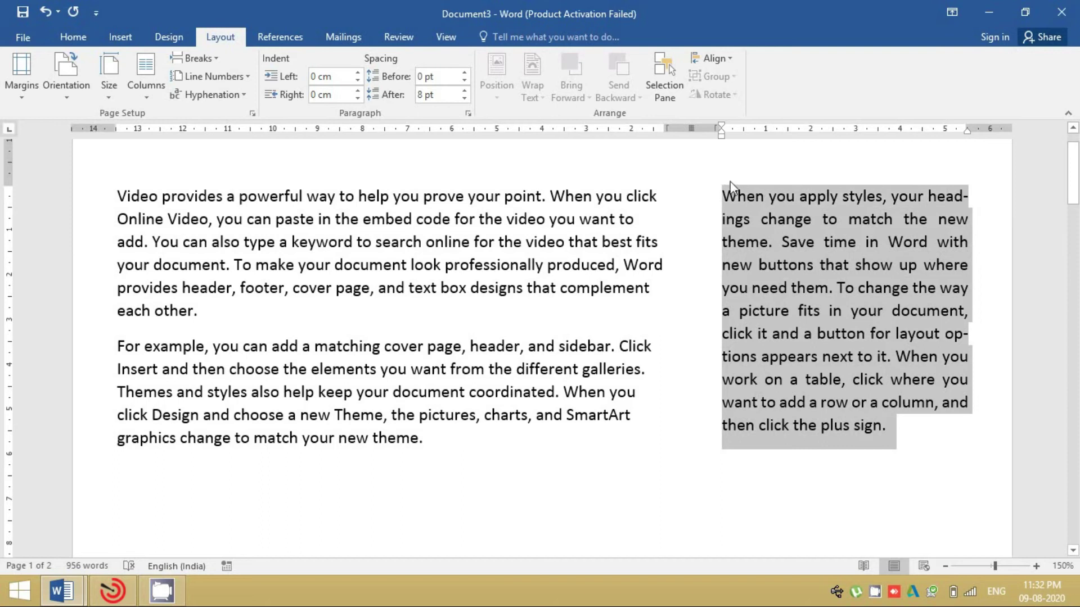
left_click(206, 95)
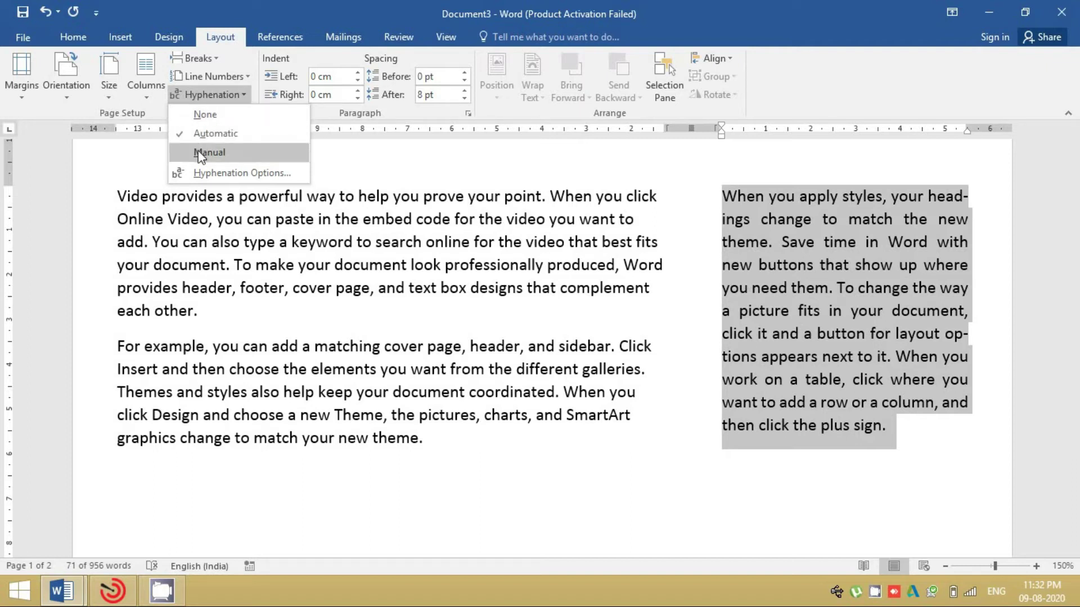
left_click(204, 115)
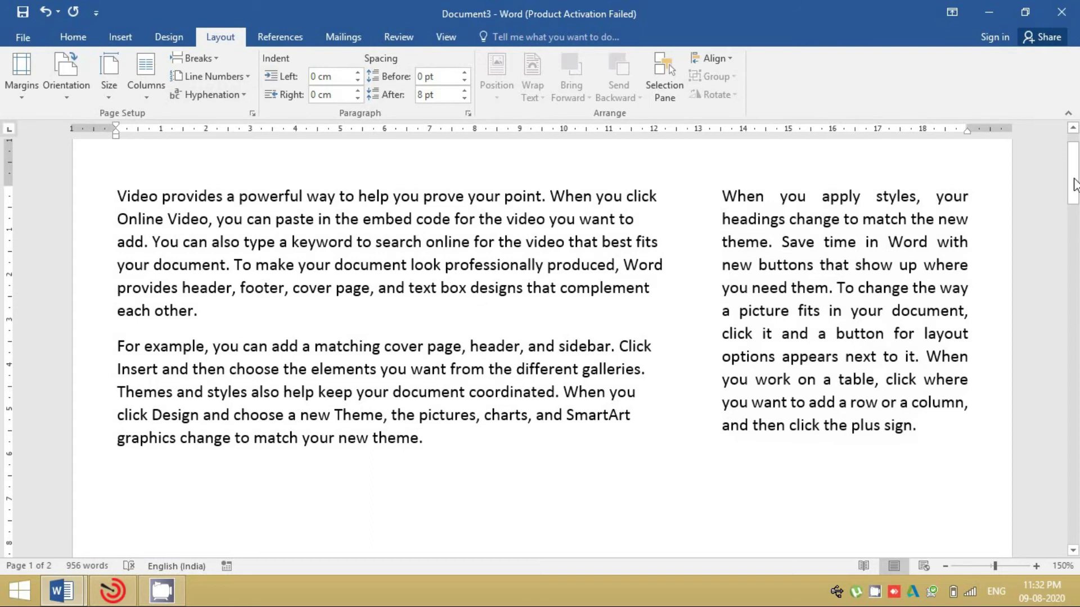
left_click_drag(1074, 183, 1074, 175)
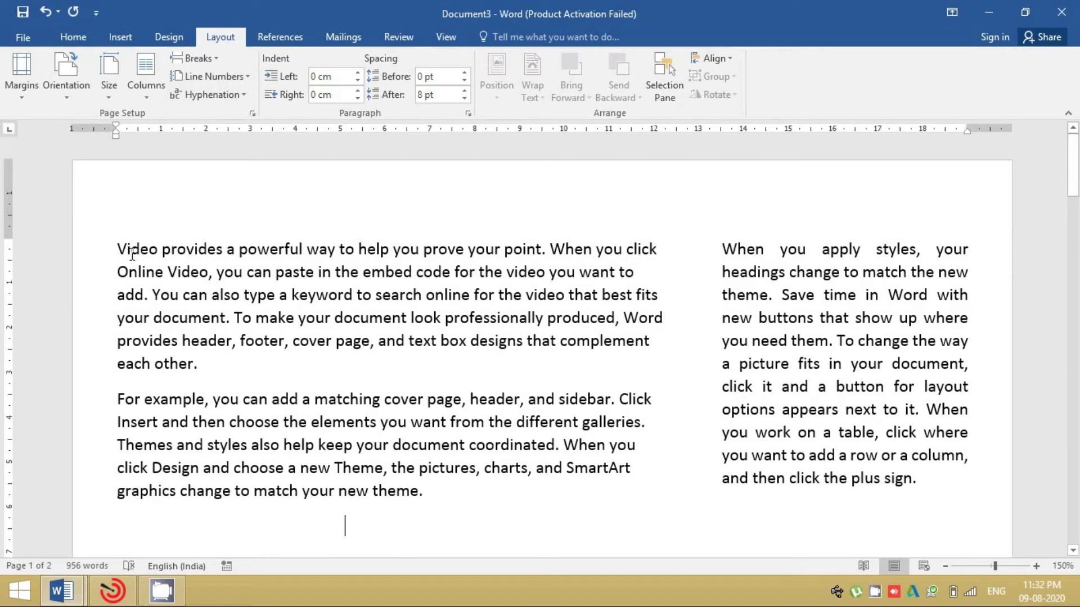
Step: Switch all the document text to a single column
key("ctrl+a")
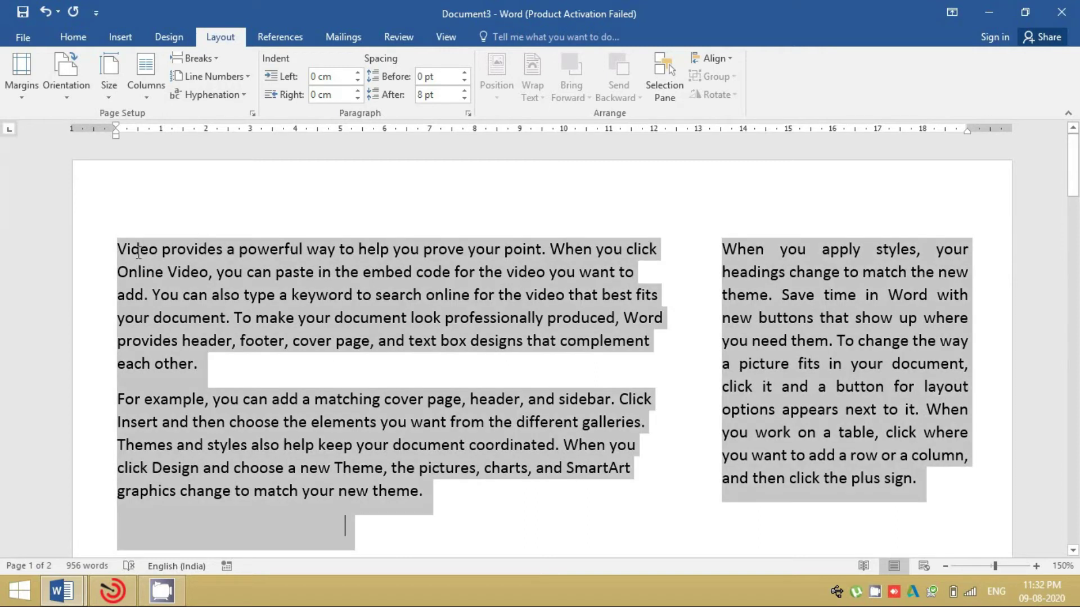
left_click(151, 94)
left_click(170, 142)
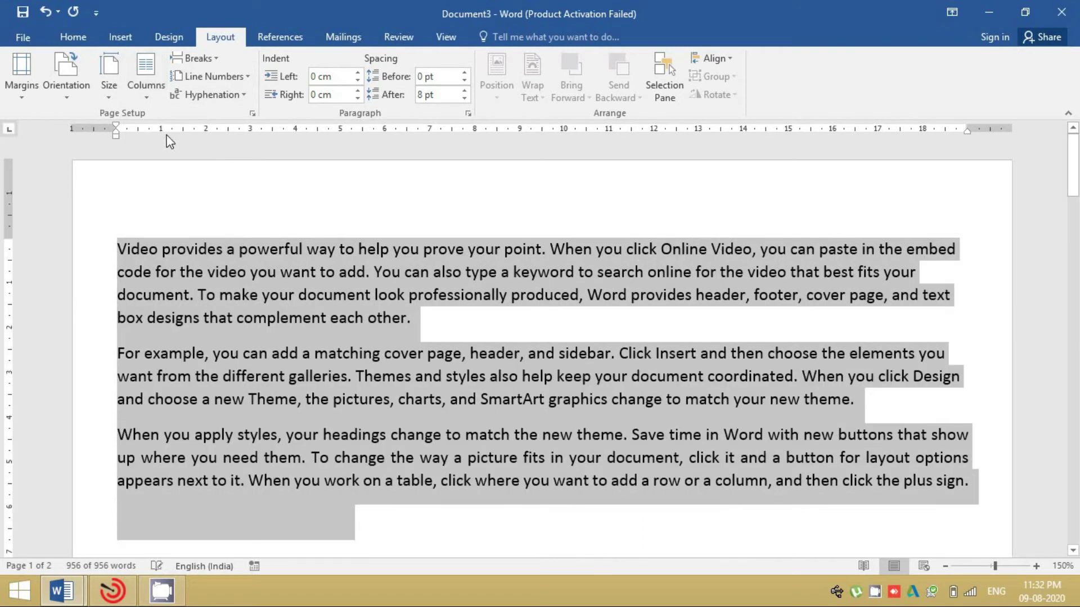
left_click(333, 324)
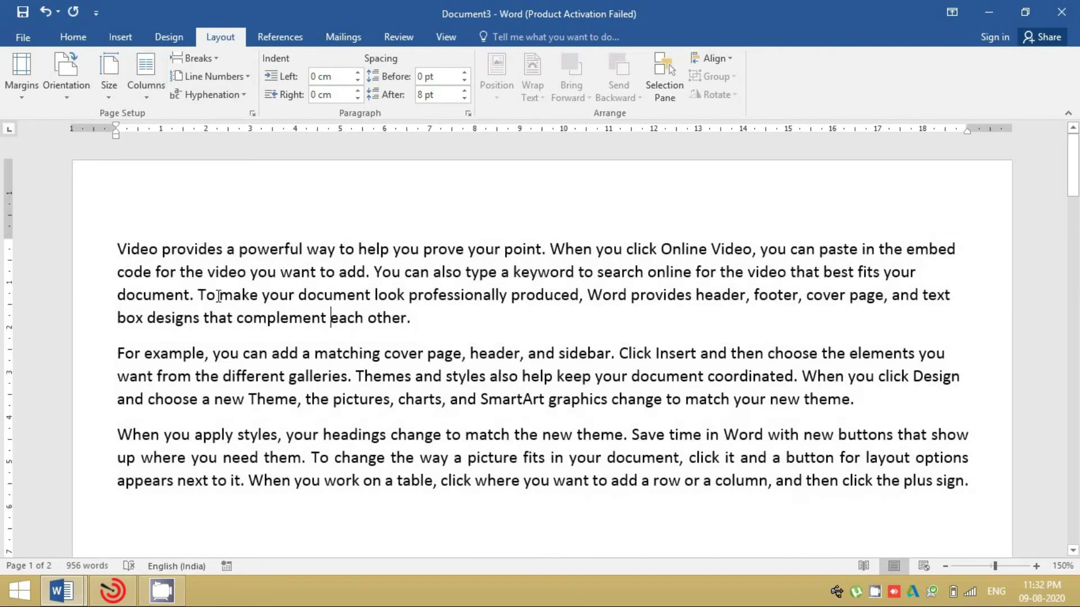
Step: Try a first-line indent on the first paragraph, then remove it again
left_click(124, 248)
left_click_drag(117, 127, 173, 128)
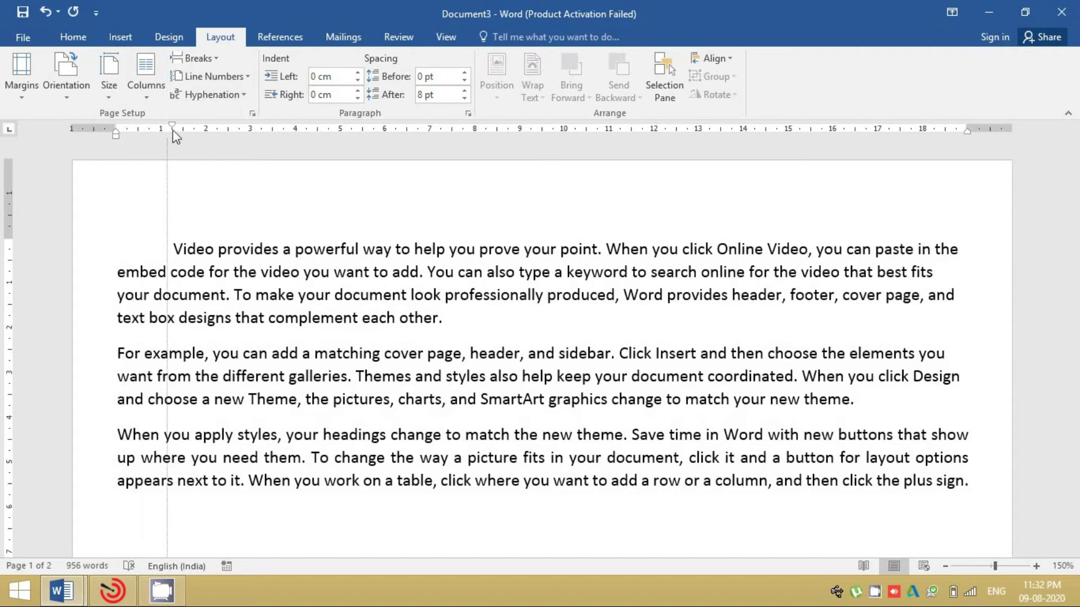
left_click_drag(177, 130, 119, 134)
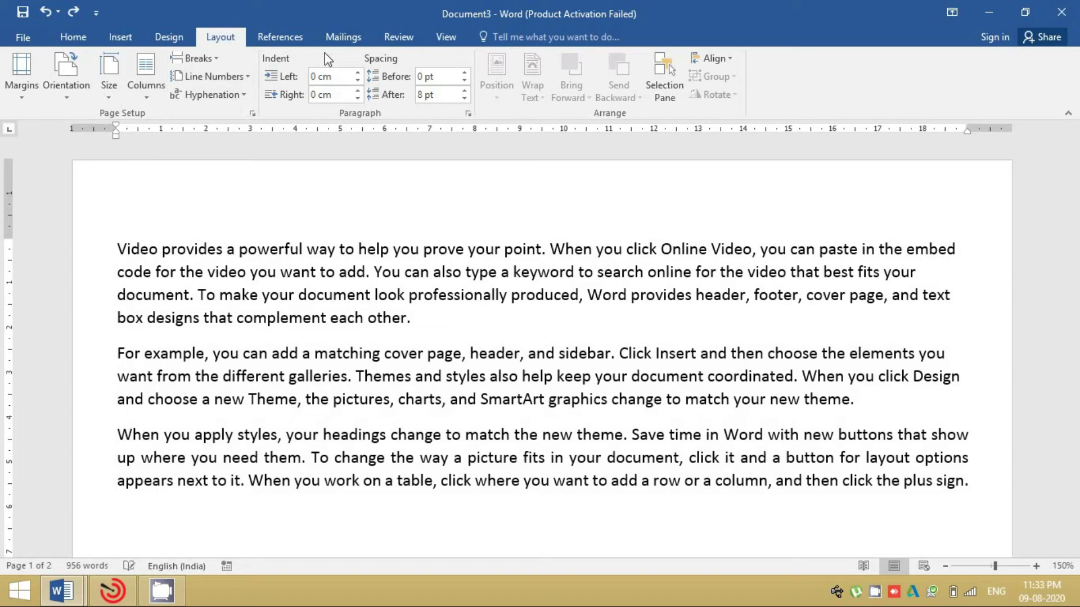
Step: Raise the first paragraph's left indent to 1.4 cm
left_click(357, 73)
left_click(358, 73)
left_click(358, 73)
left_click(358, 73)
left_click(358, 73)
left_click(358, 74)
left_click(357, 73)
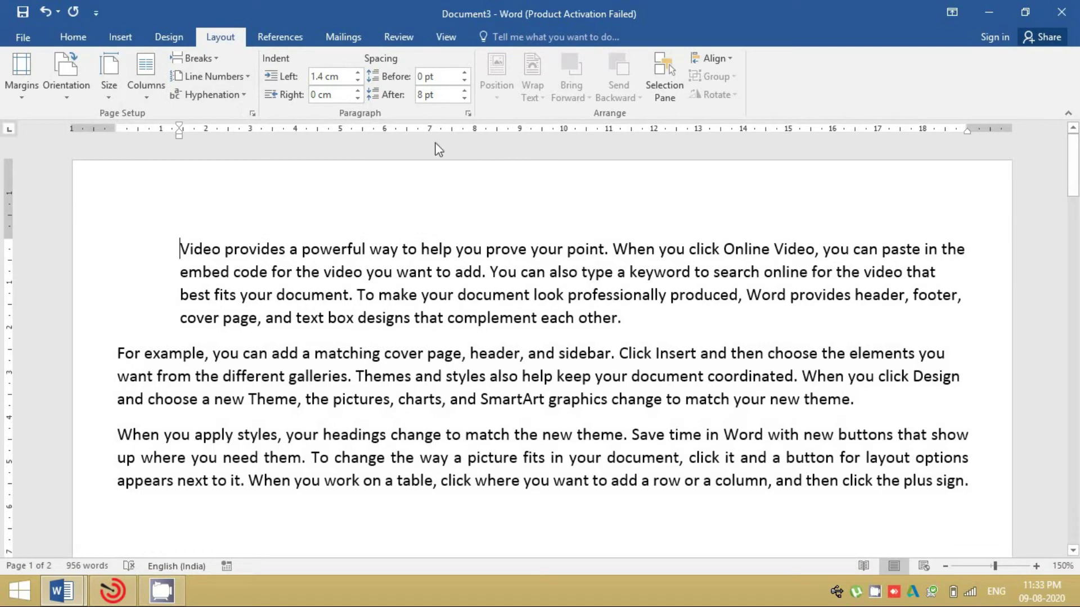
Step: Adjust the first paragraph's right indent up and down, leaving it at 0.1 cm
left_click(357, 98)
left_click(357, 98)
left_click(358, 98)
left_click(357, 98)
left_click(357, 98)
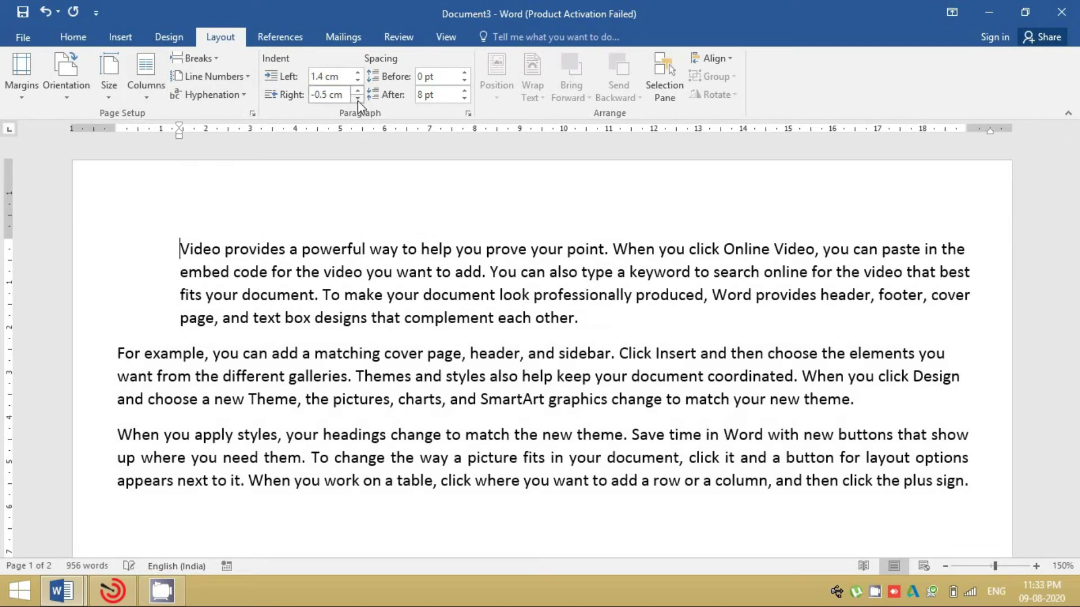
left_click(358, 99)
left_click(358, 92)
left_click(357, 93)
left_click(357, 92)
left_click(358, 92)
left_click(358, 92)
left_click(357, 92)
left_click(357, 92)
left_click(357, 92)
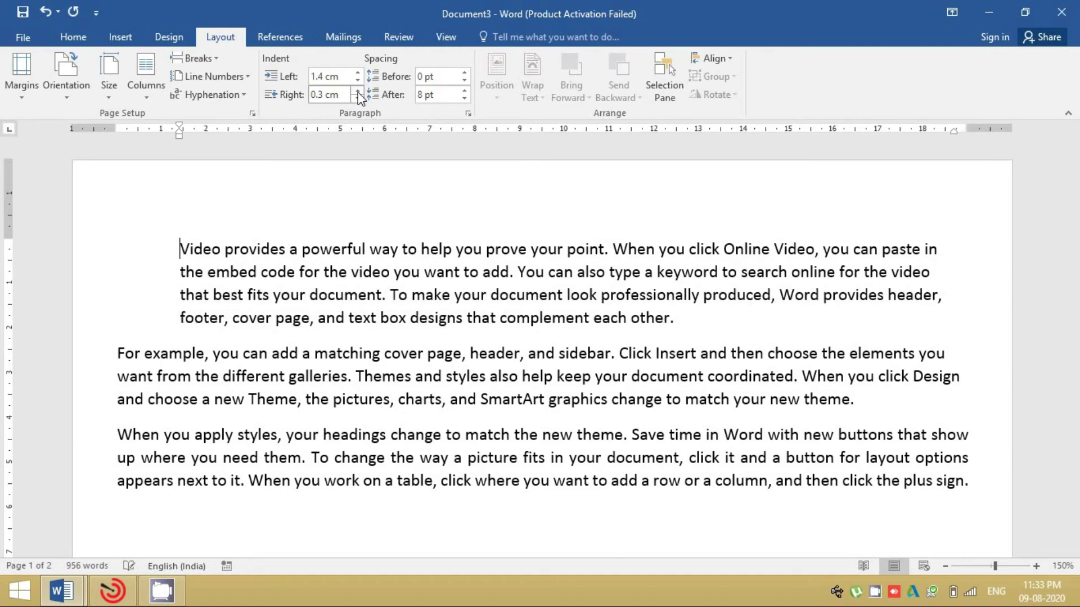
left_click(358, 92)
left_click(357, 92)
left_click(358, 93)
left_click(358, 93)
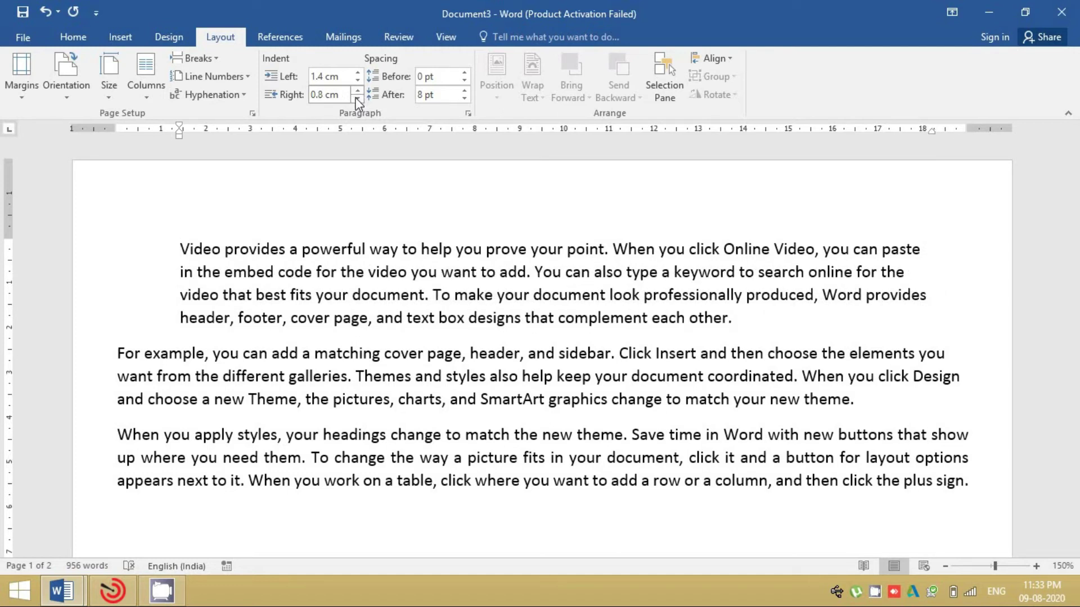
left_click(358, 98)
left_click(357, 99)
left_click(357, 99)
left_click(358, 98)
left_click(357, 99)
left_click(358, 99)
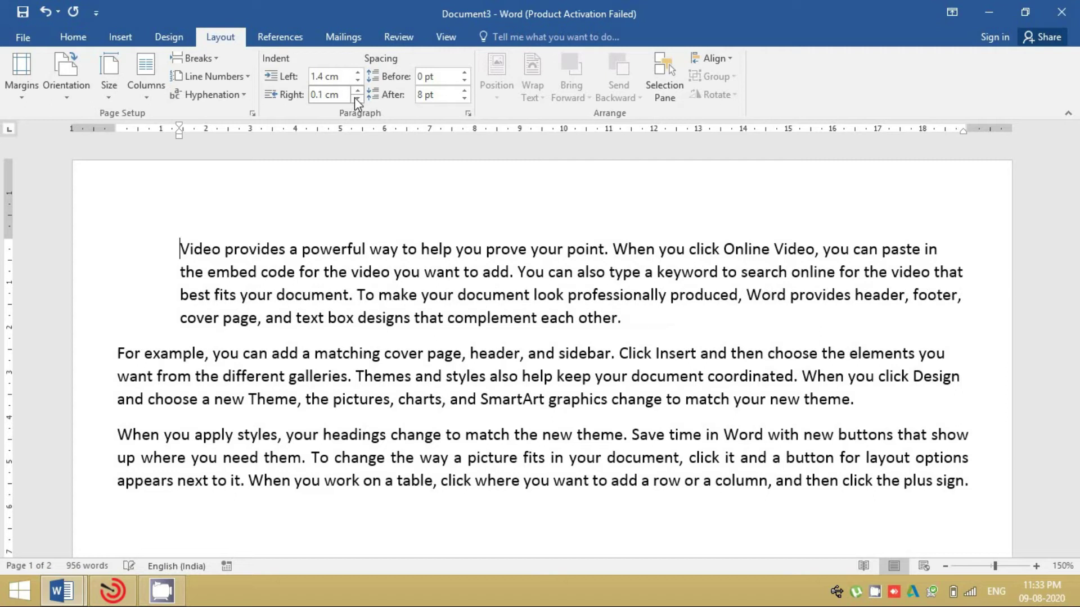
left_click(358, 99)
left_click(358, 99)
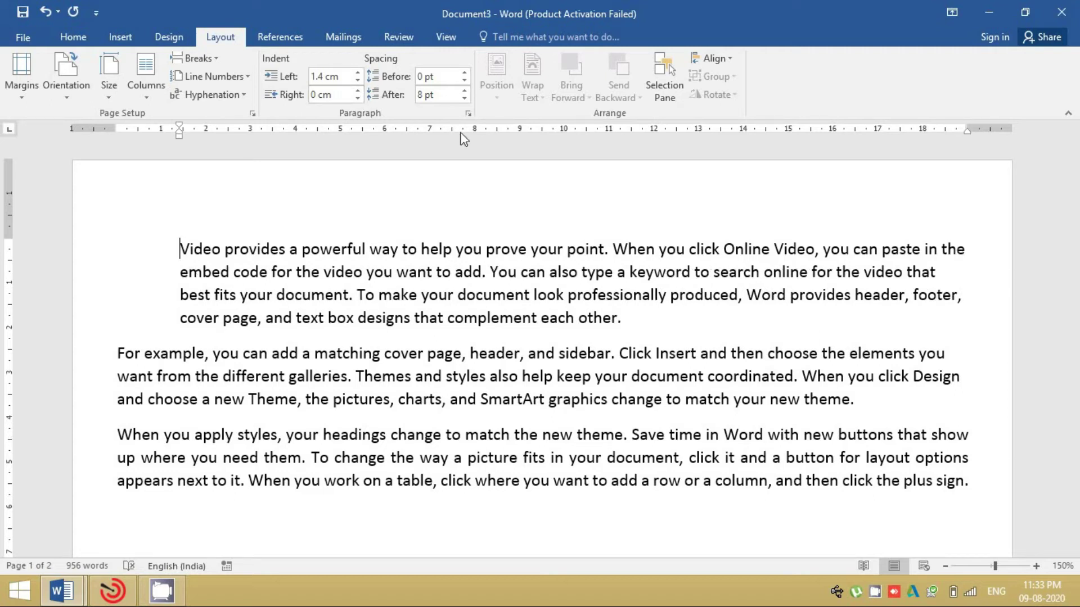
Step: Give the first paragraph 72 pt spacing before and 54 pt after
left_click(466, 74)
left_click(466, 74)
left_click(466, 74)
left_click(466, 74)
left_click(467, 75)
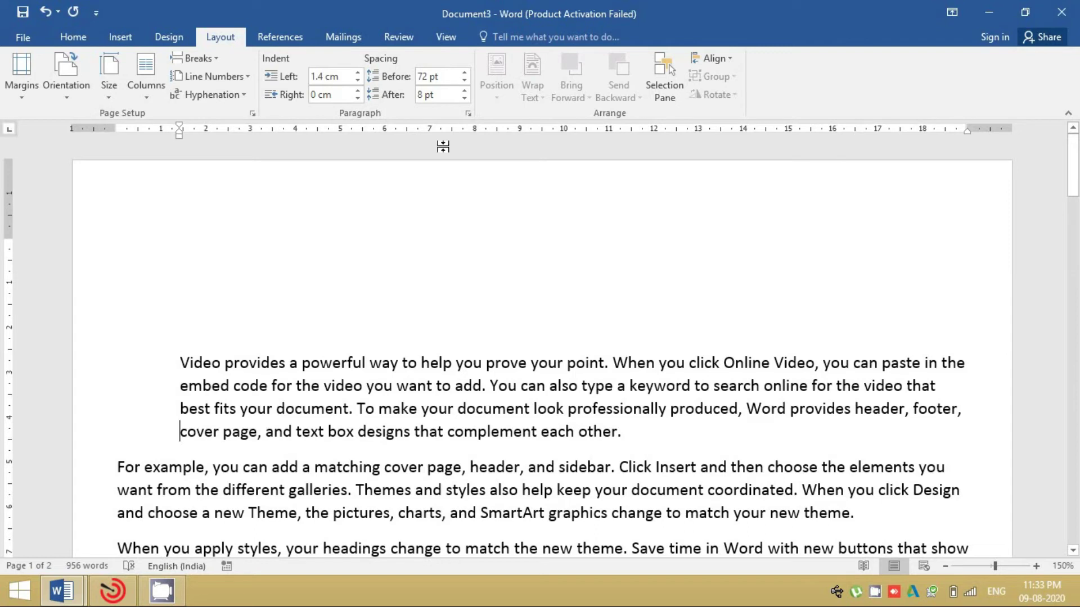
left_click(466, 98)
left_click(466, 97)
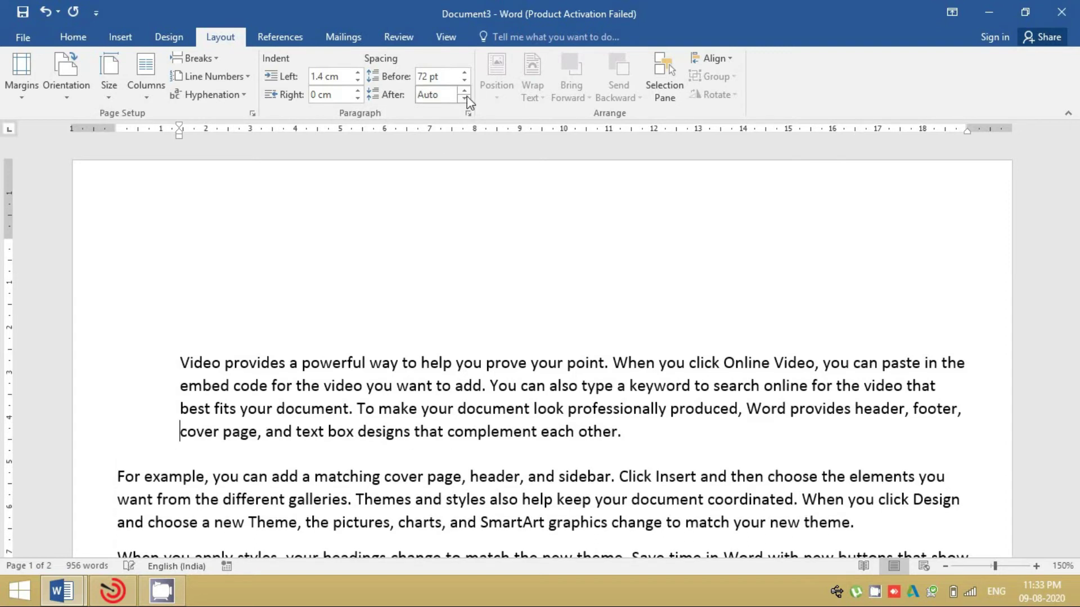
left_click(466, 91)
left_click(467, 91)
left_click(466, 91)
left_click(467, 91)
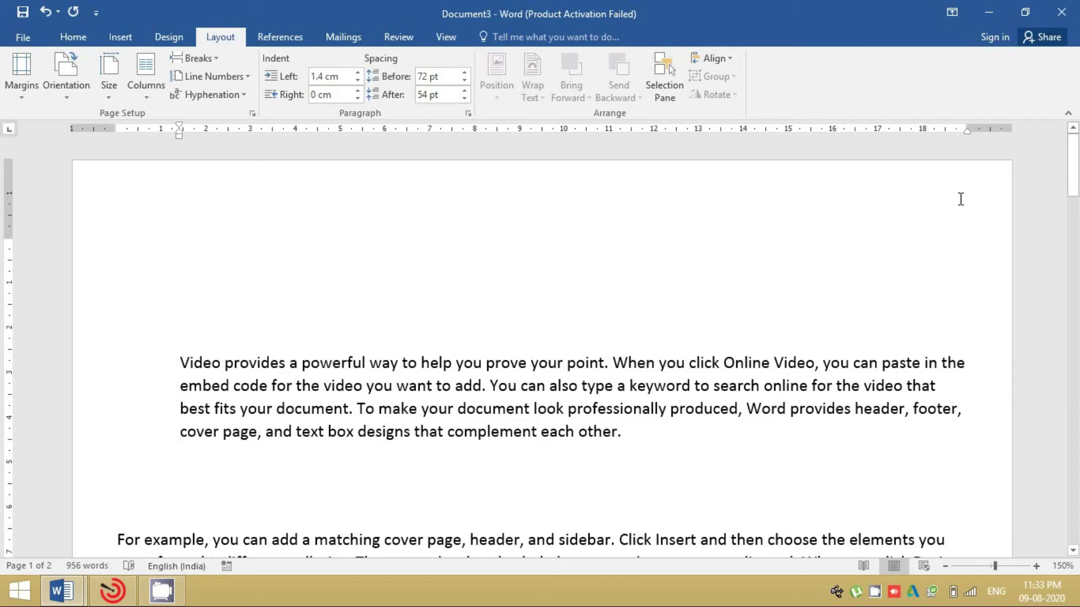
Step: Start inserting a picture from a file via Insert > Pictures
left_click_drag(1074, 194, 1074, 206)
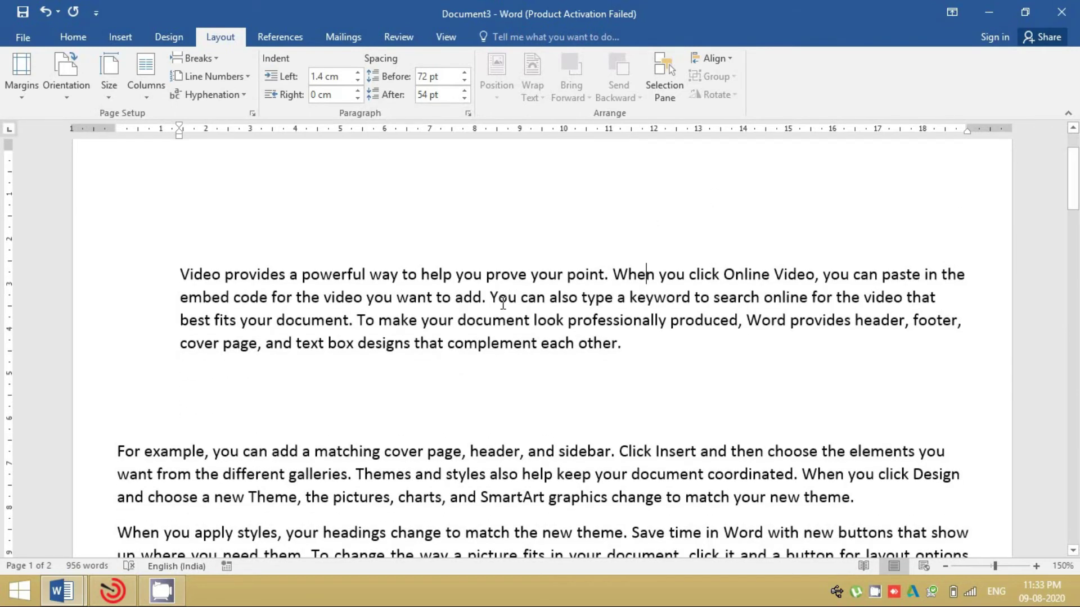
left_click(119, 37)
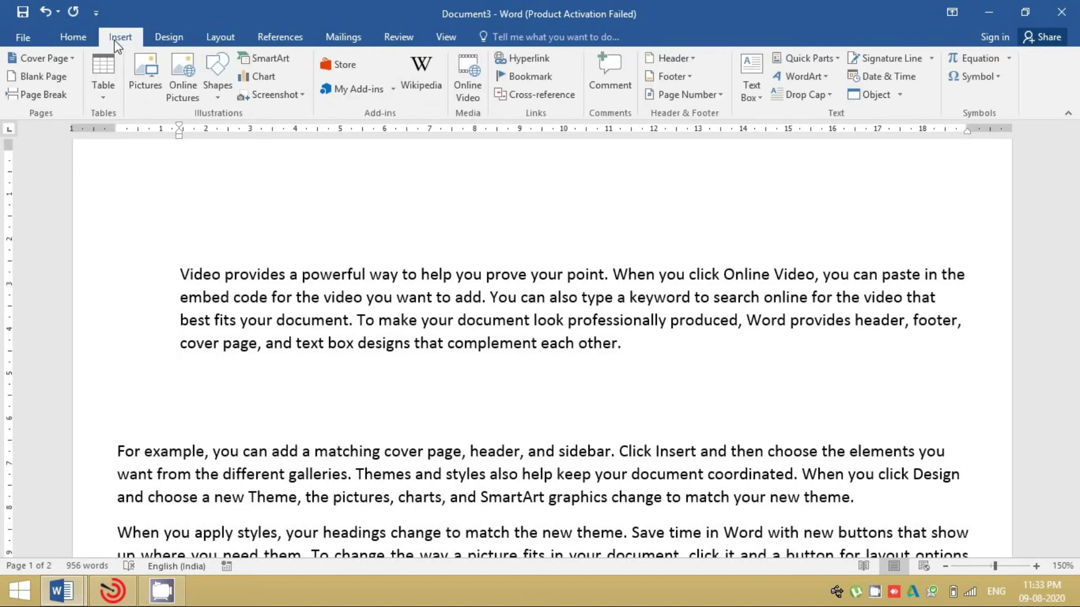
left_click(146, 79)
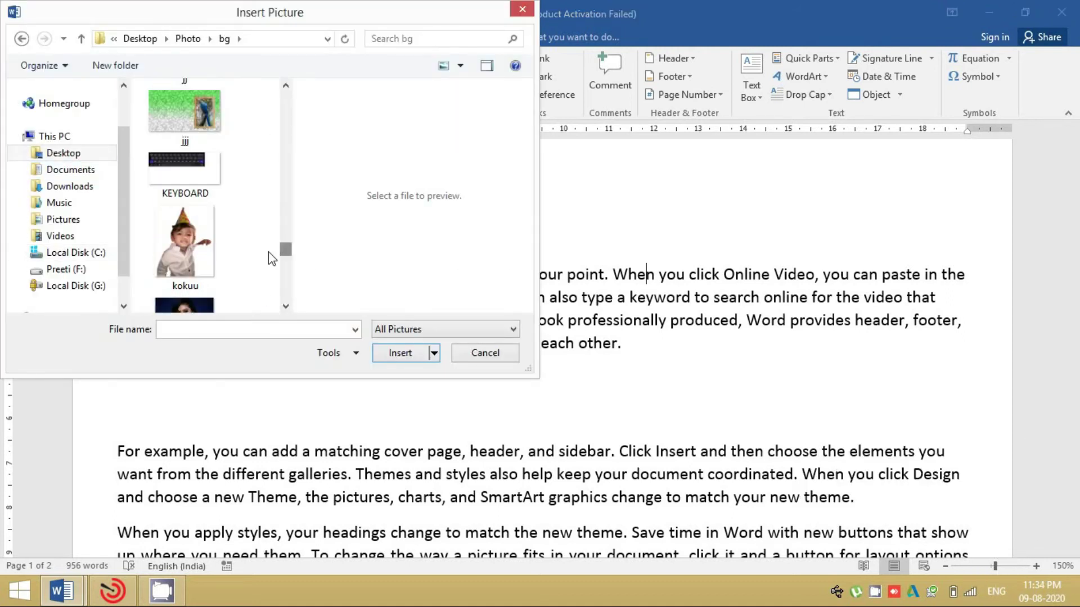
Step: Insert the kokuu photo from the Photo\bg folder
left_click(217, 249)
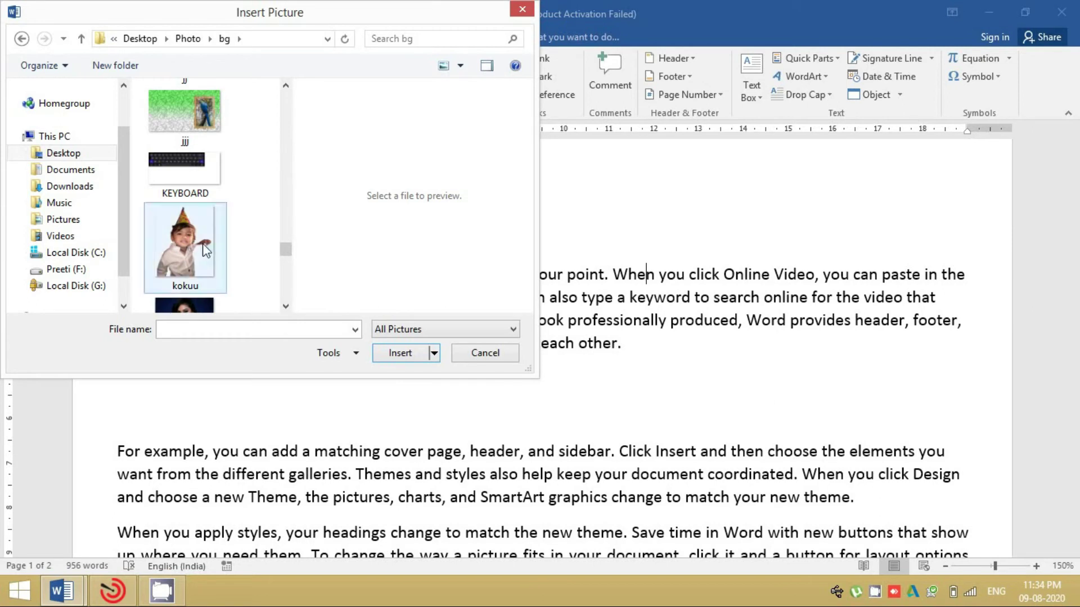
left_click(410, 356)
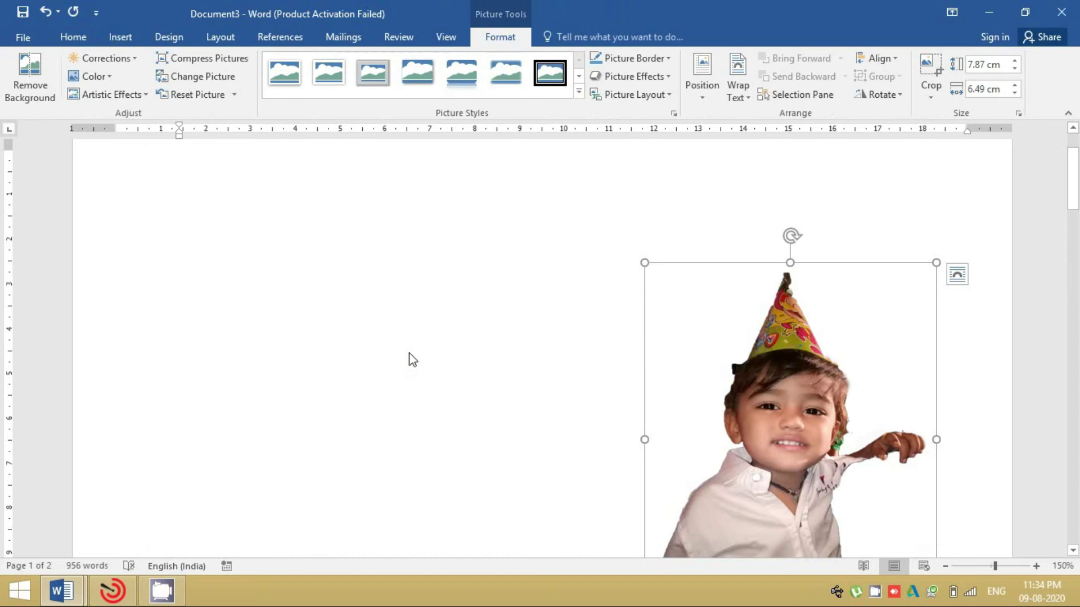
Step: Resize the kokuu photo to 5.95 × 4.9 cm and position it Middle Center
mouse_move(1075, 200)
left_mouse_down()
mouse_move(1072, 210)
mouse_move(1072, 199)
left_mouse_up()
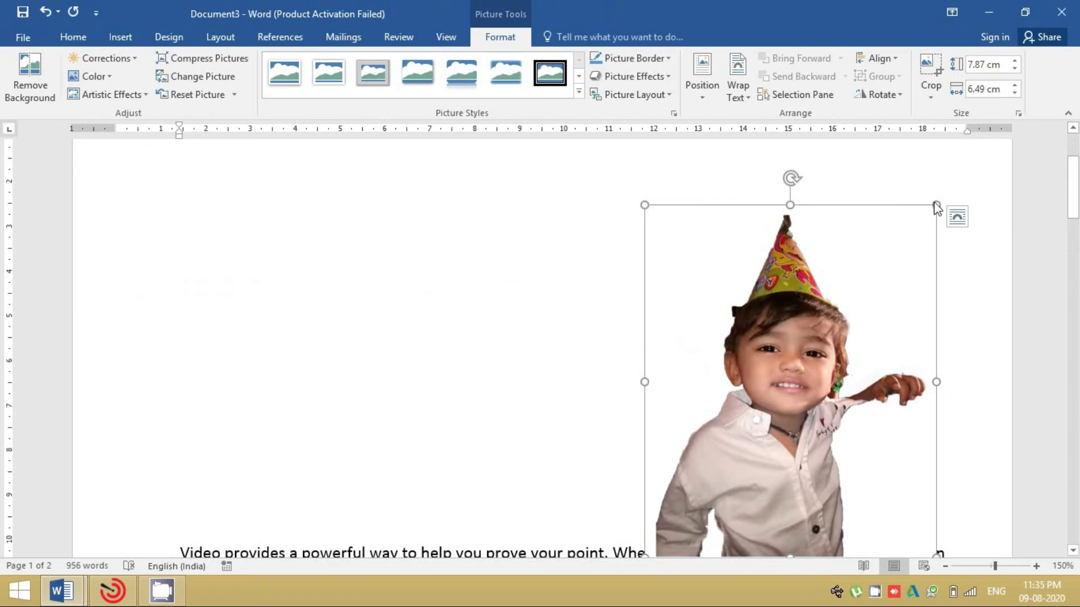
left_click_drag(936, 205, 865, 338)
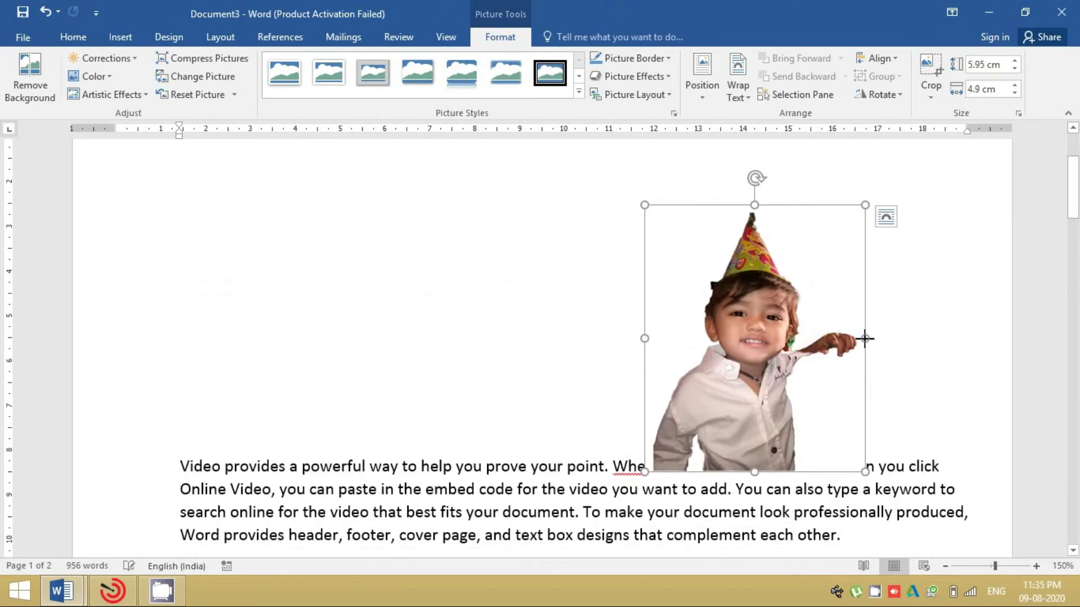
left_click(697, 94)
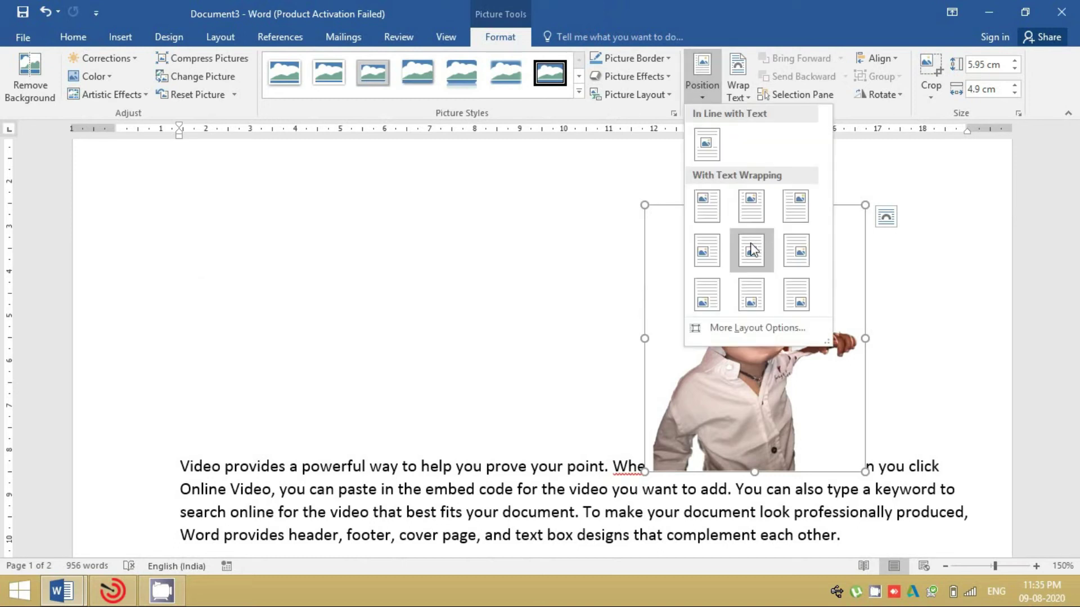
left_click(752, 249)
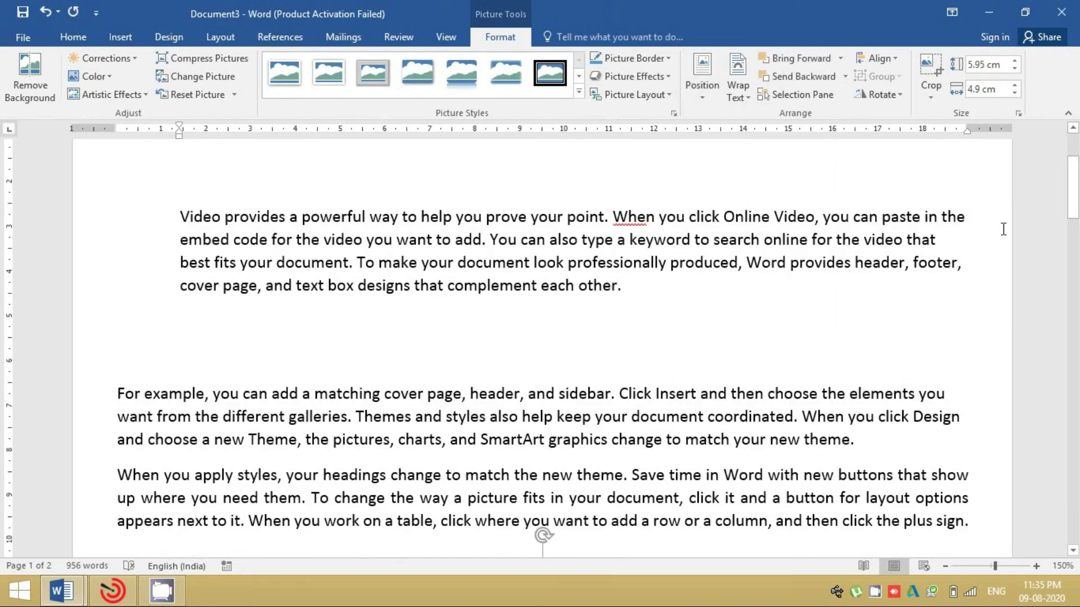
mouse_move(1073, 189)
left_mouse_down()
mouse_move(1074, 263)
mouse_move(1074, 234)
left_mouse_up()
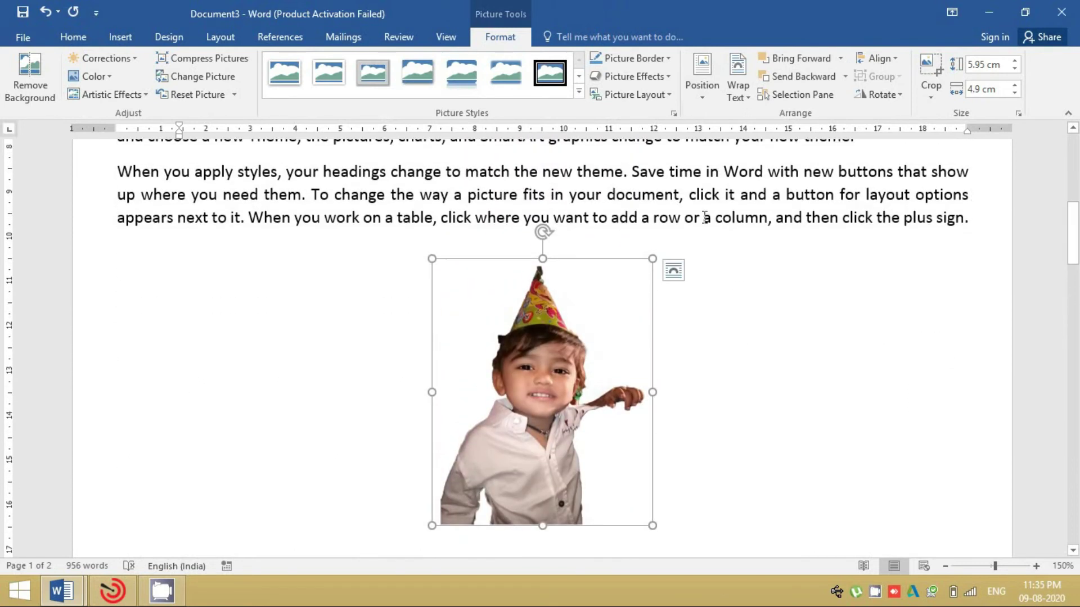
left_click(219, 43)
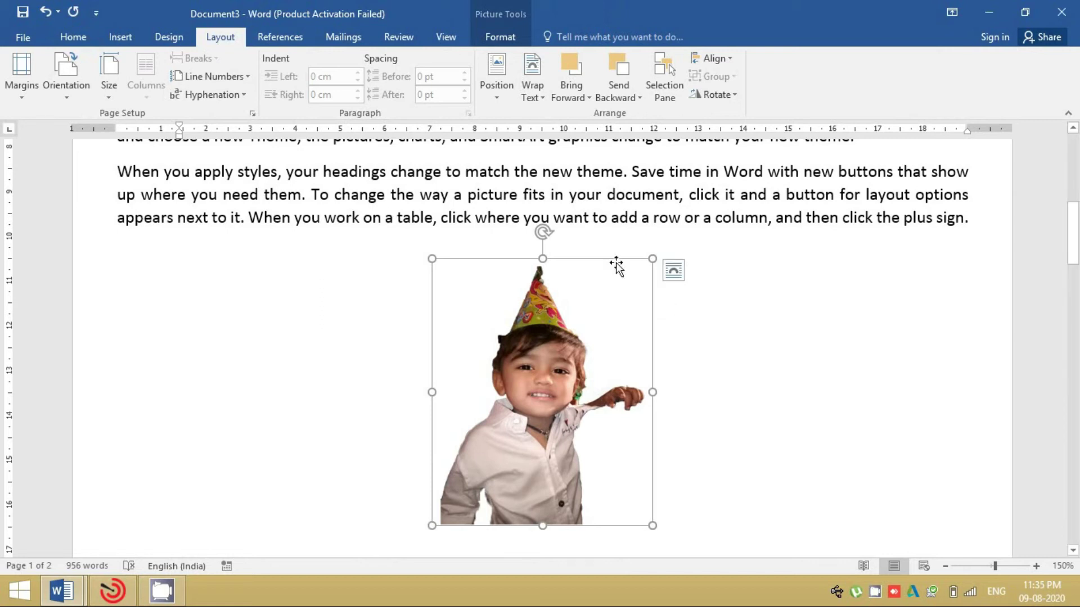
Step: Set the photo to In Front of Text and drag it up over the 'For example' paragraph
left_click(532, 93)
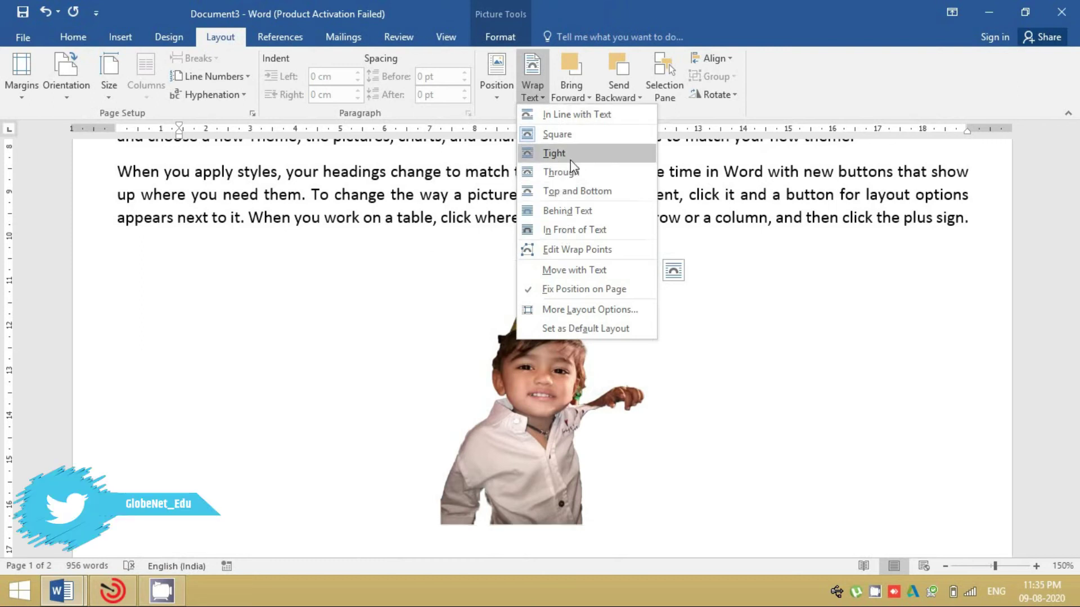
left_click(569, 231)
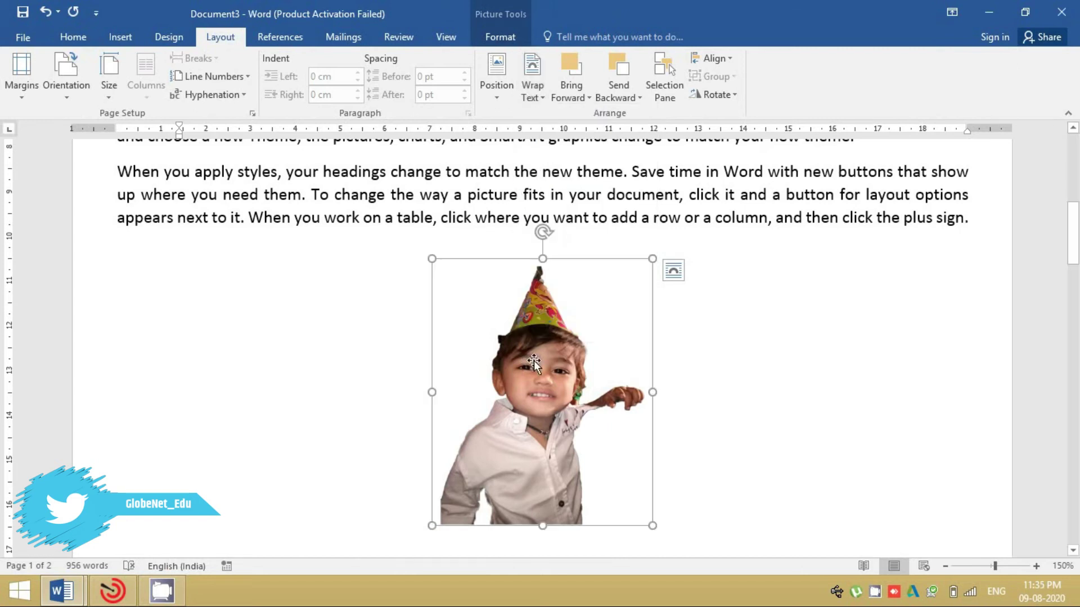
left_click_drag(534, 359, 538, 210)
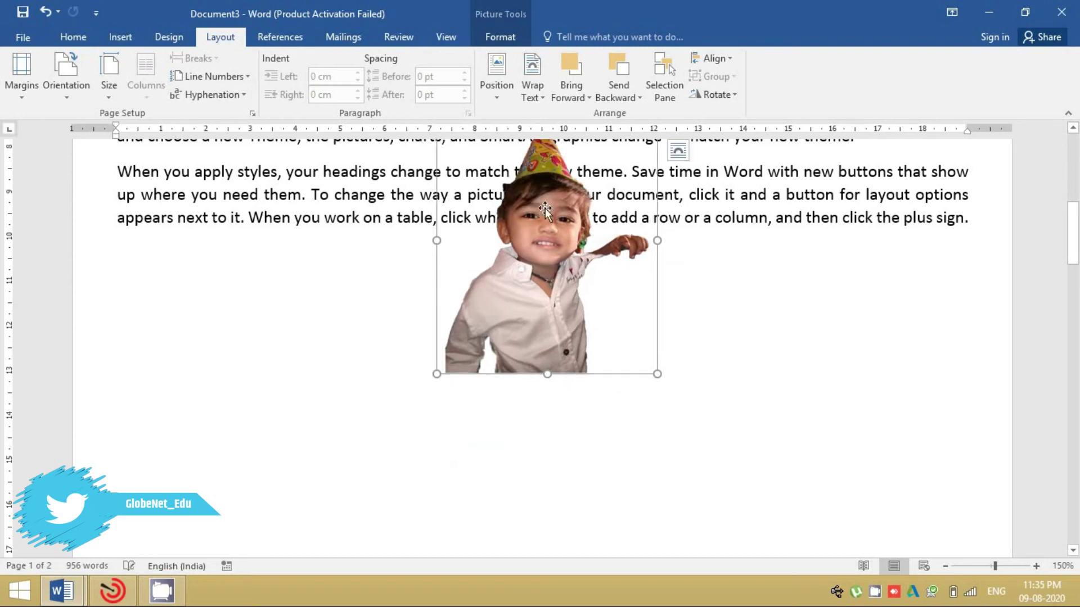
left_click_drag(1075, 241, 1076, 201)
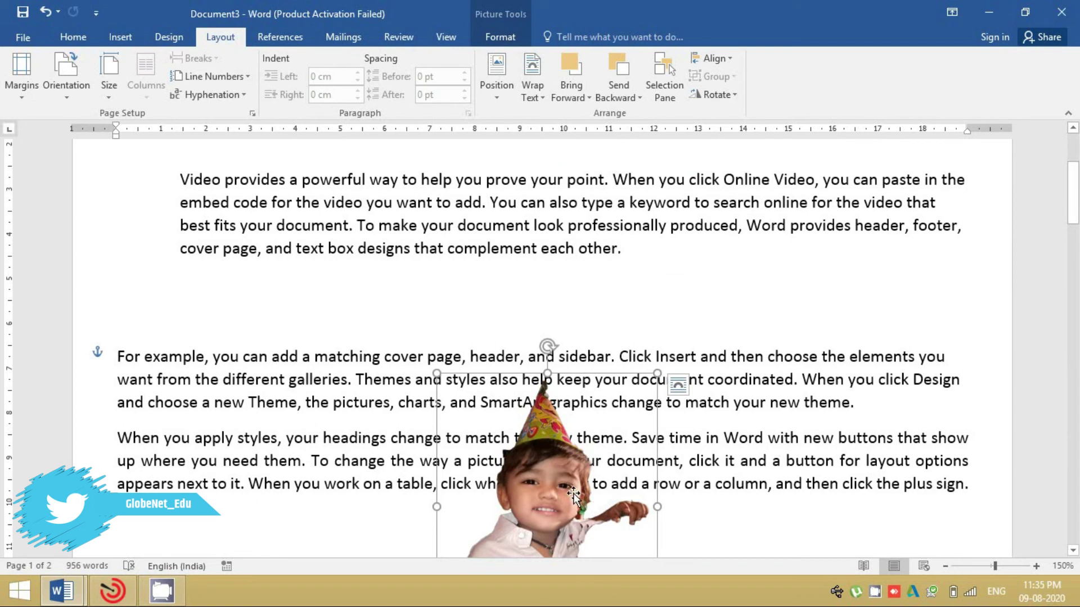
left_click_drag(573, 498, 569, 356)
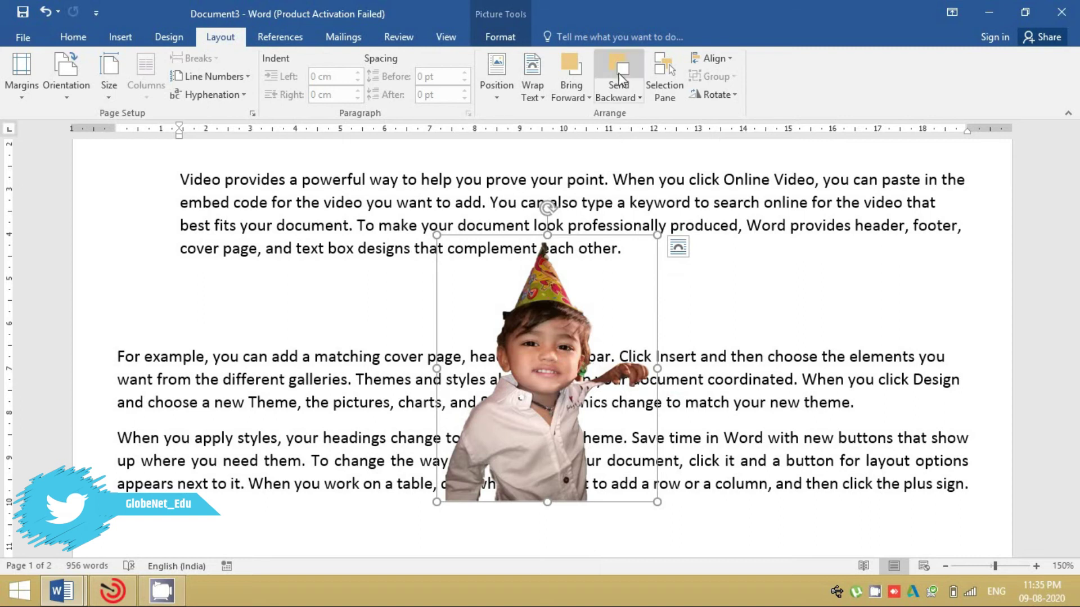
Step: Send the photo to back and behind text, then bring it back in front of text
left_click(619, 96)
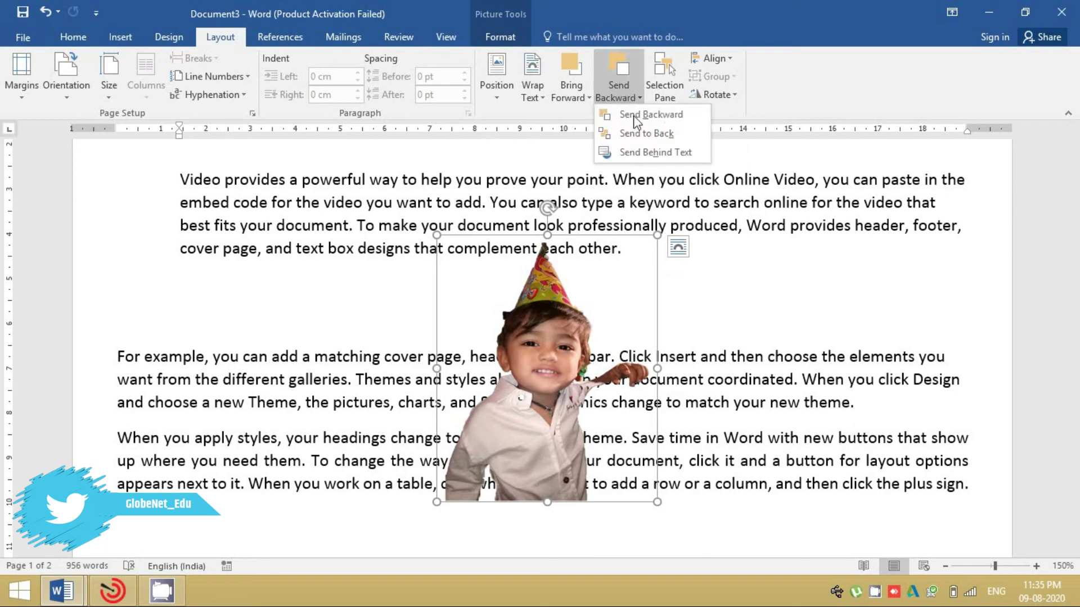
left_click(631, 136)
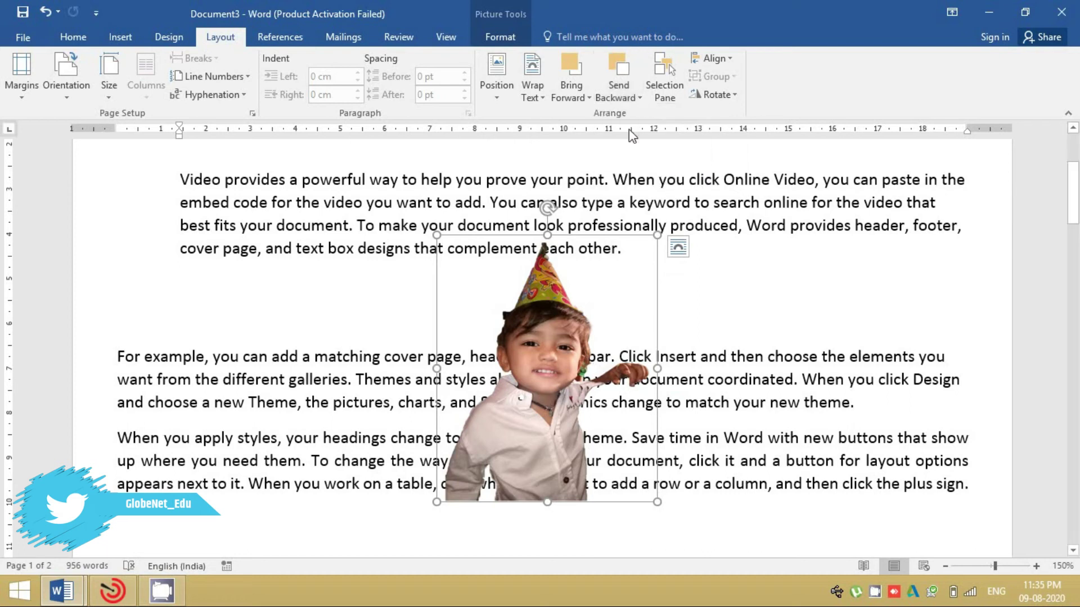
left_click(635, 99)
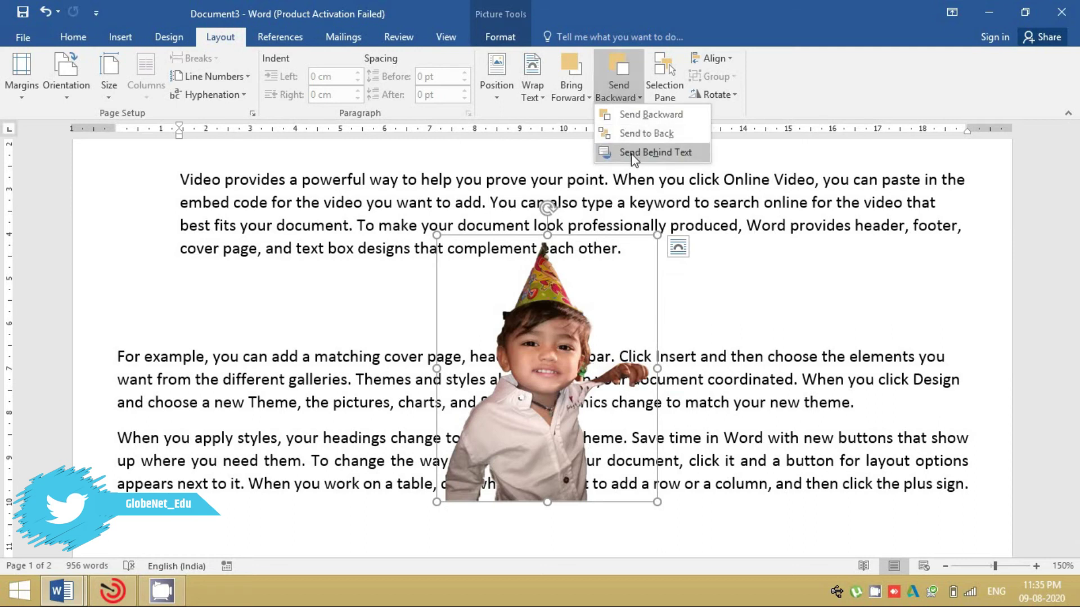
left_click(631, 153)
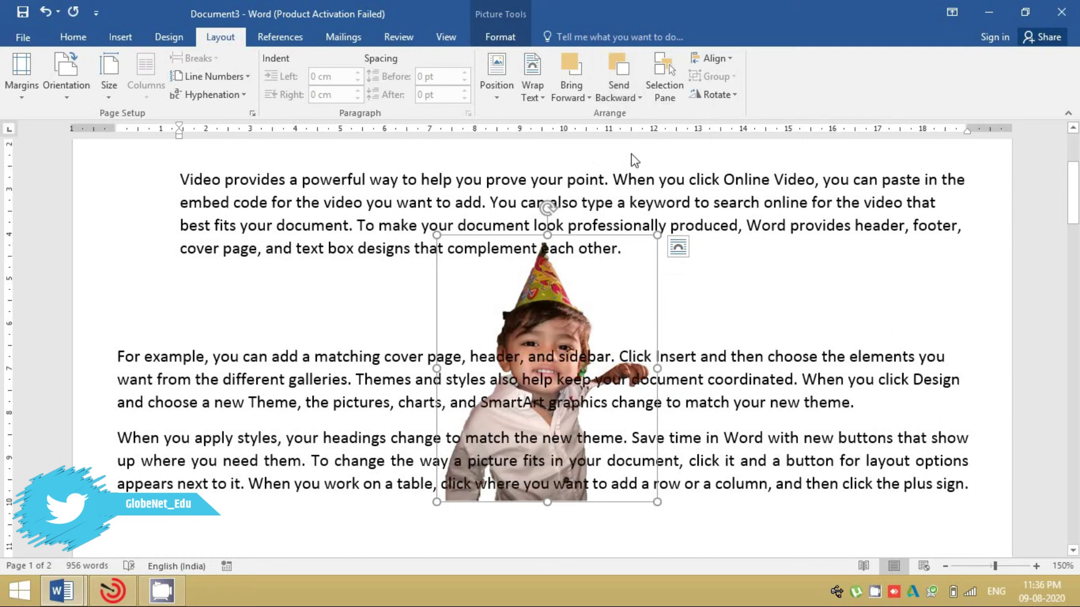
left_click(640, 98)
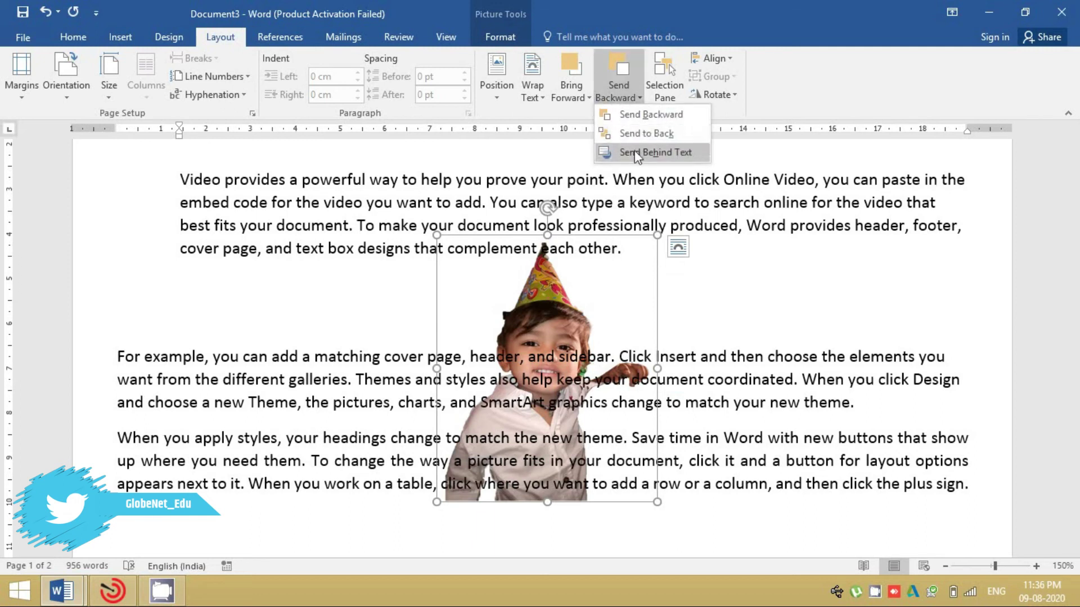
left_click(587, 99)
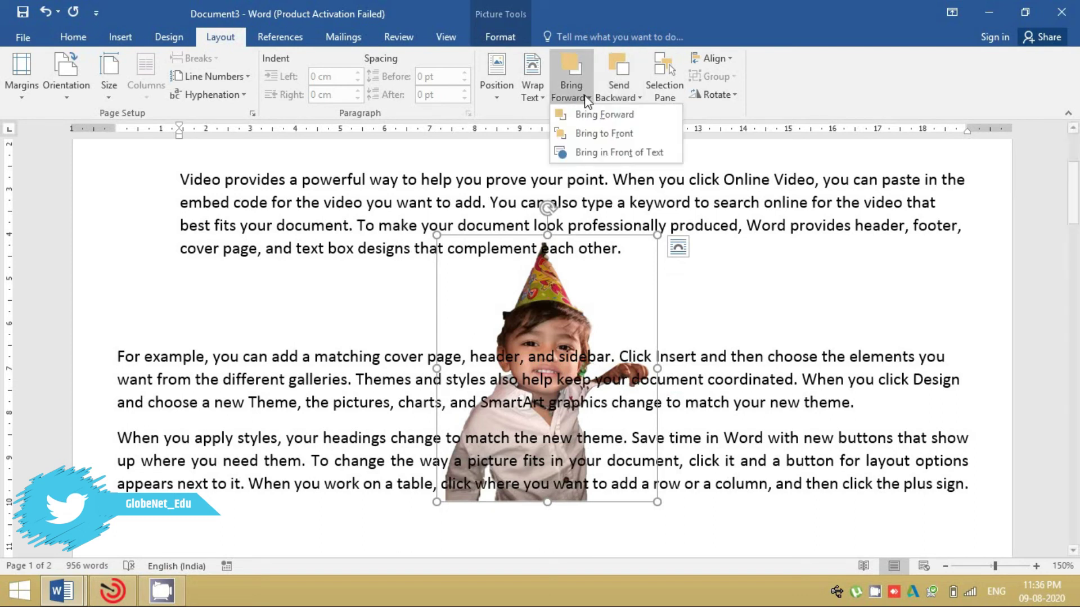
left_click(593, 153)
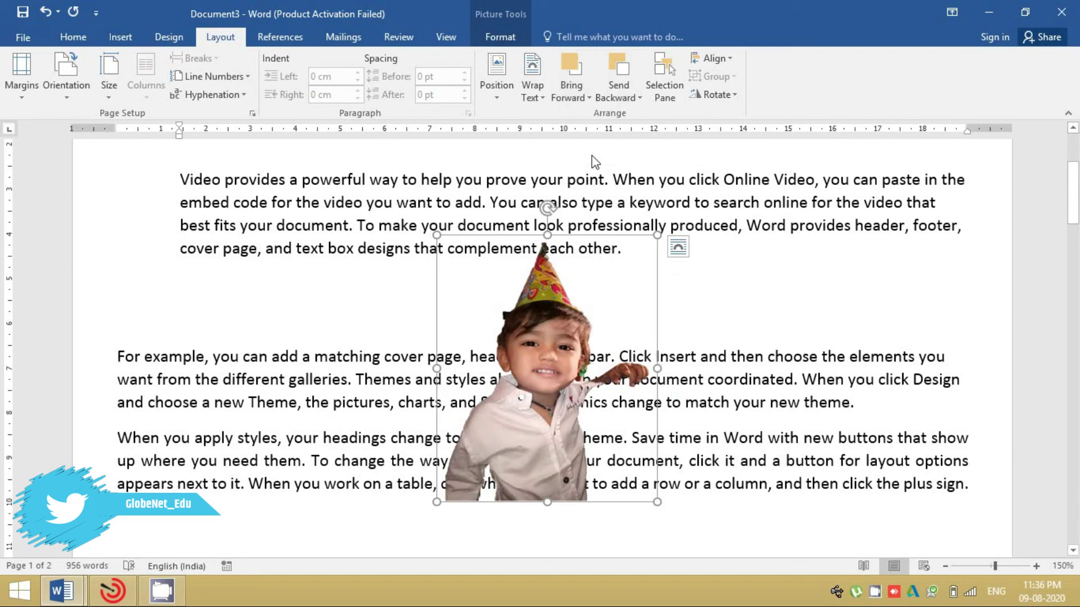
left_click(544, 100)
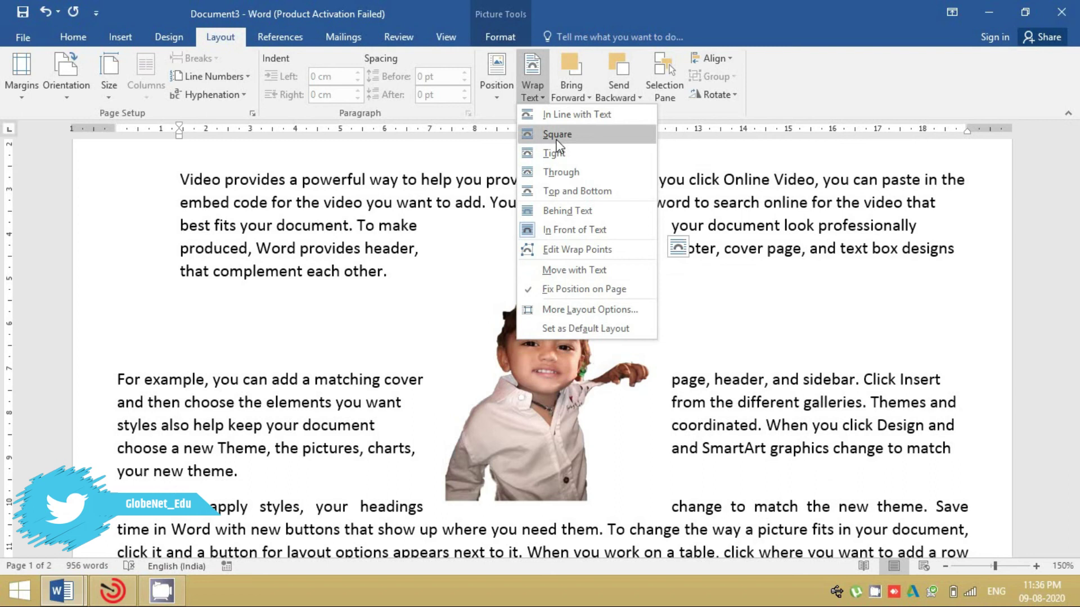
Step: Try Square, then Tight, then Through wrapping on the kokuu photo, ending with Through
left_click(556, 135)
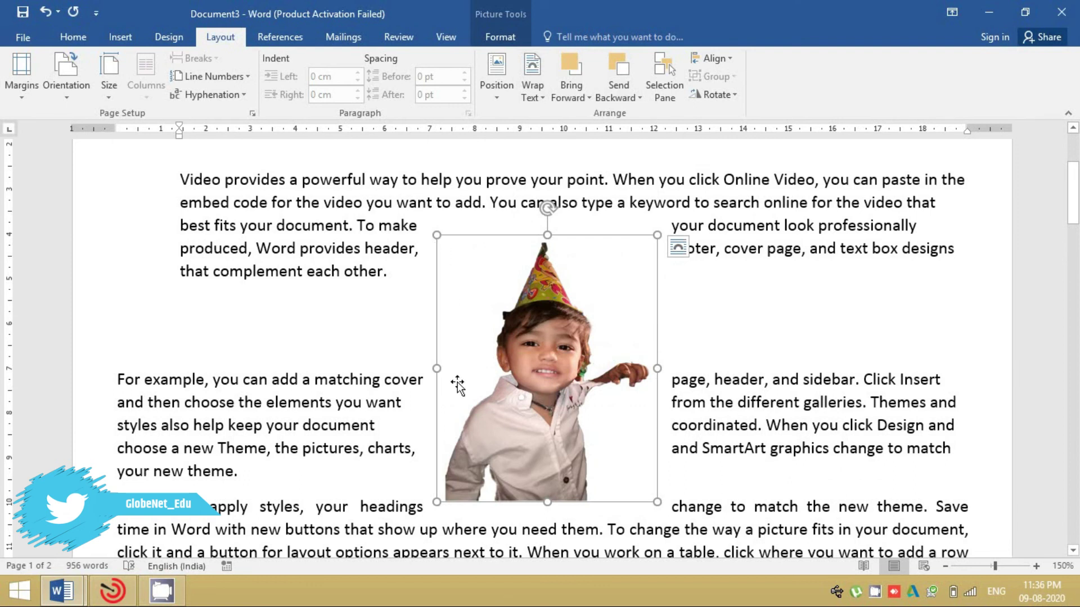
left_click(543, 99)
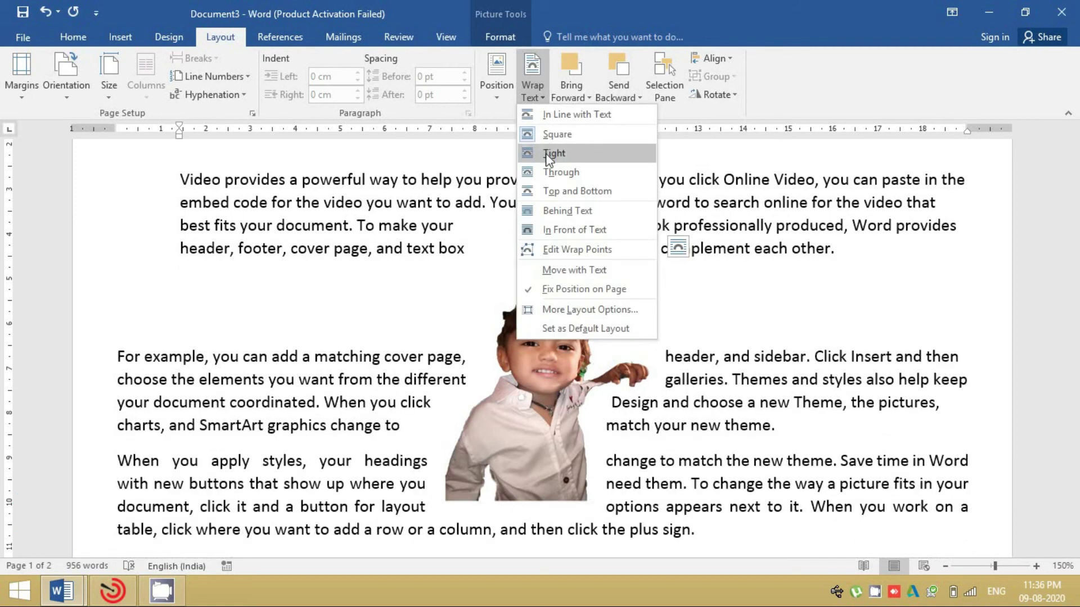
left_click(548, 153)
left_click(620, 414)
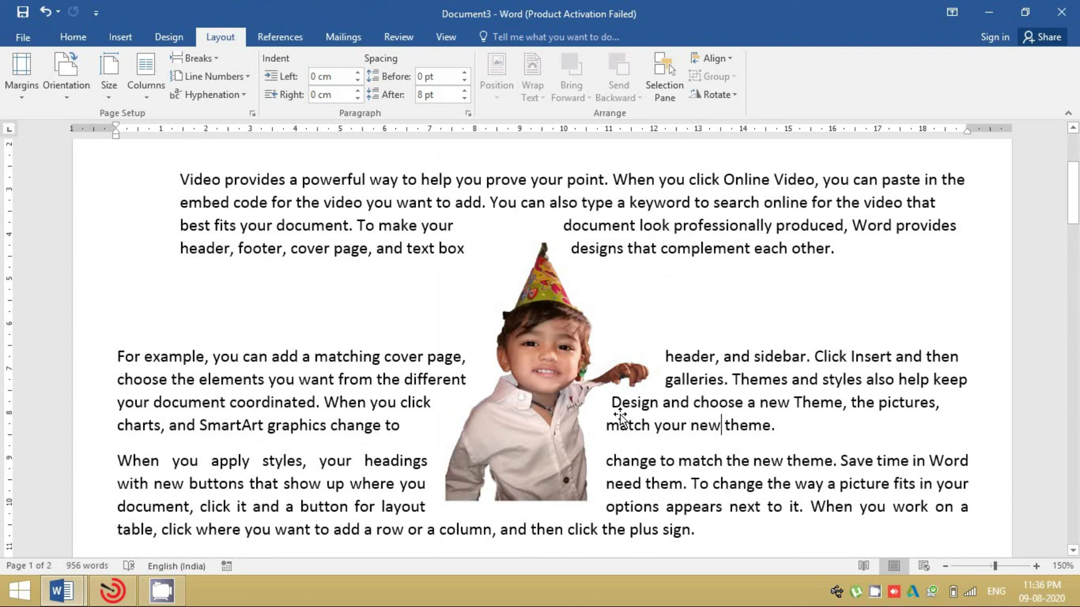
left_click(545, 370)
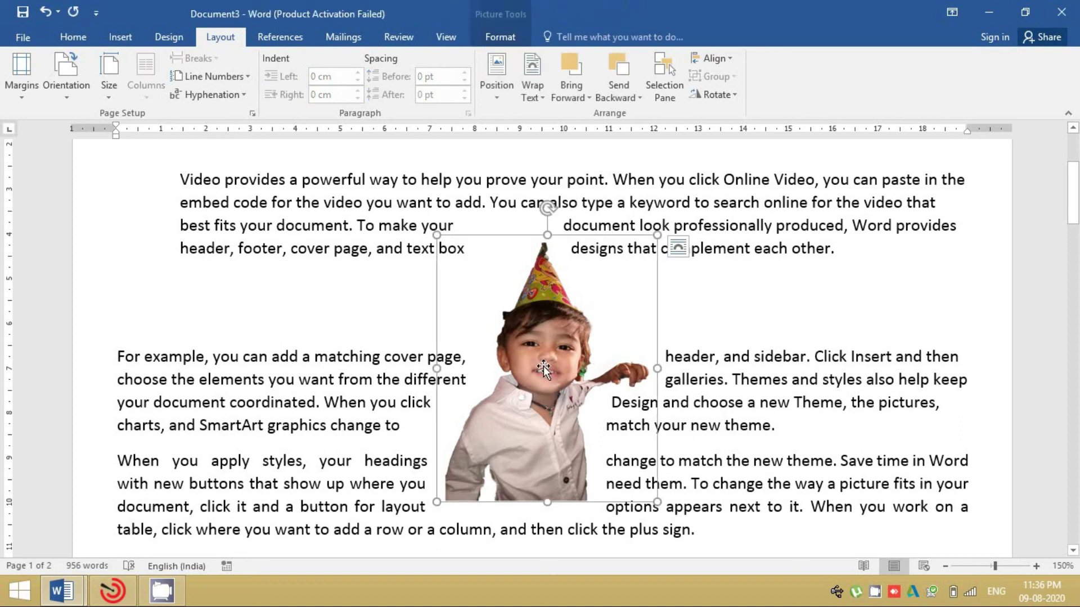
left_click(543, 101)
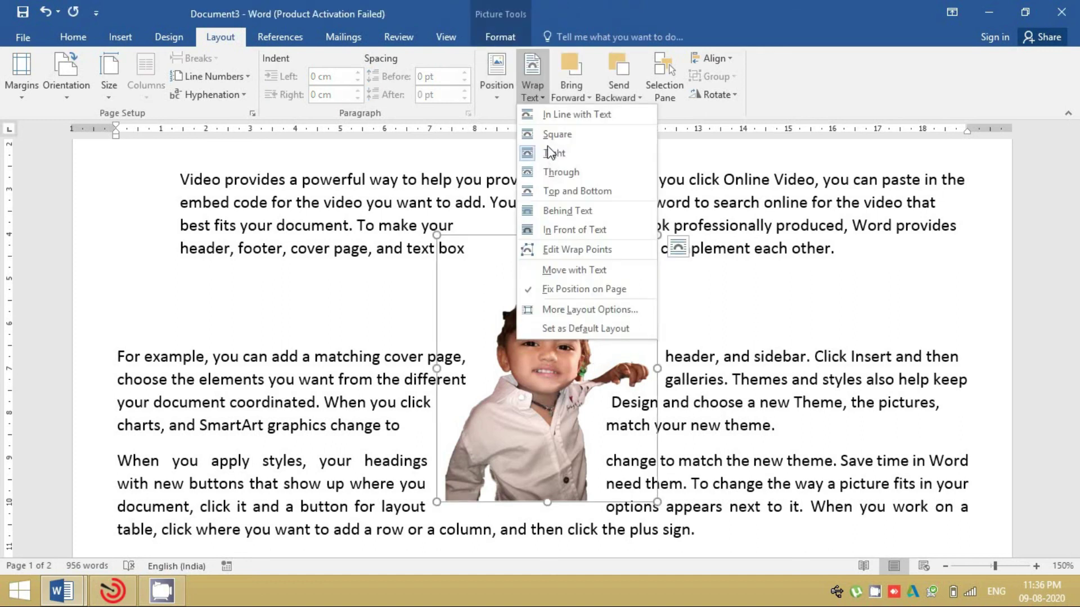
left_click(549, 175)
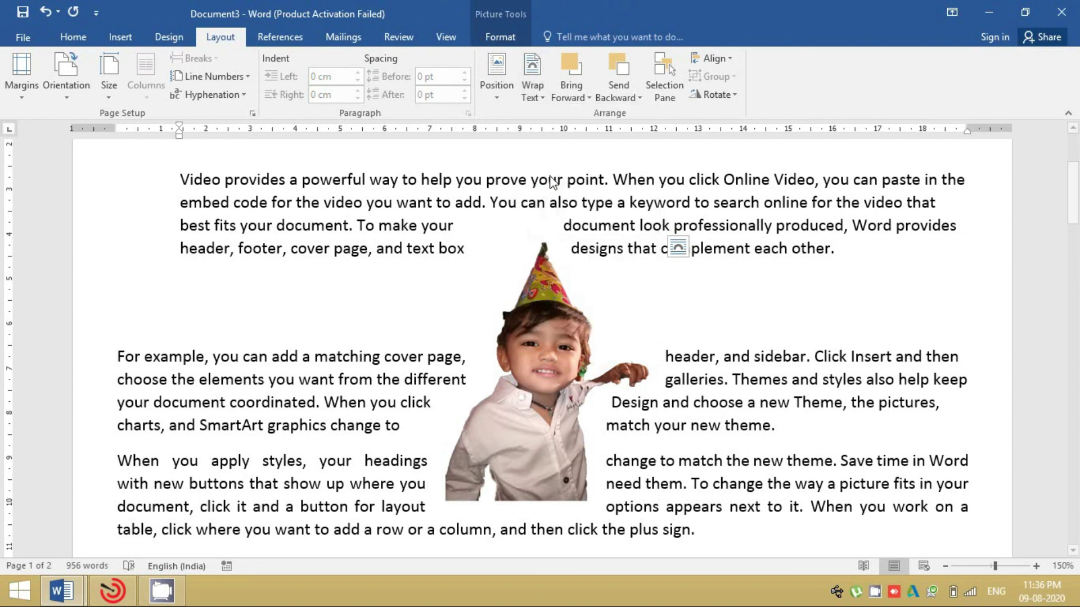
left_click(544, 100)
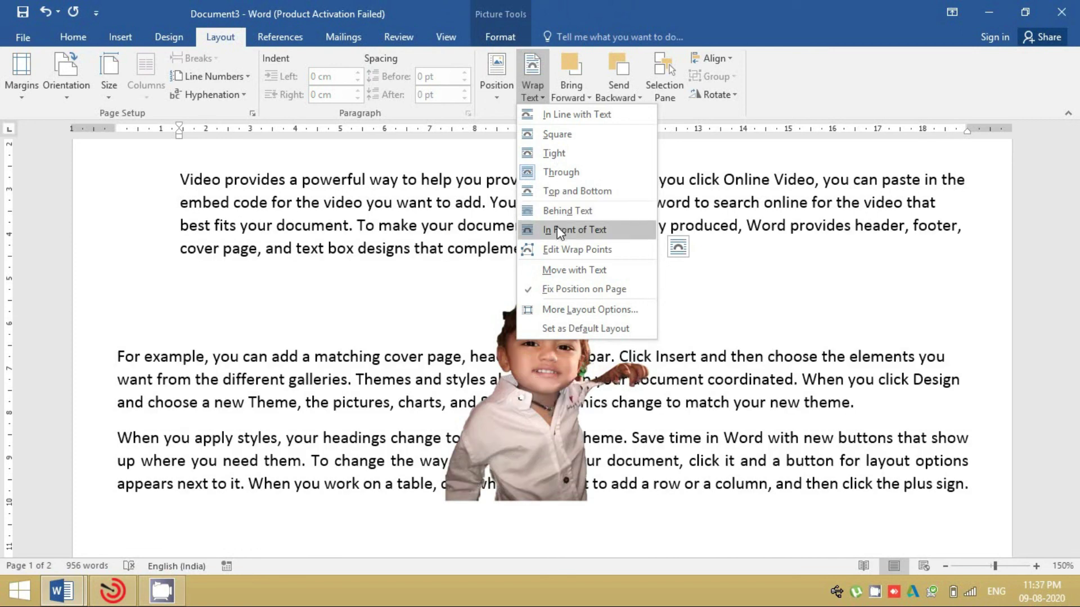
Step: Edit the photo's left wrap points so 'cover page,' refits on the 'For example' line
left_click(563, 257)
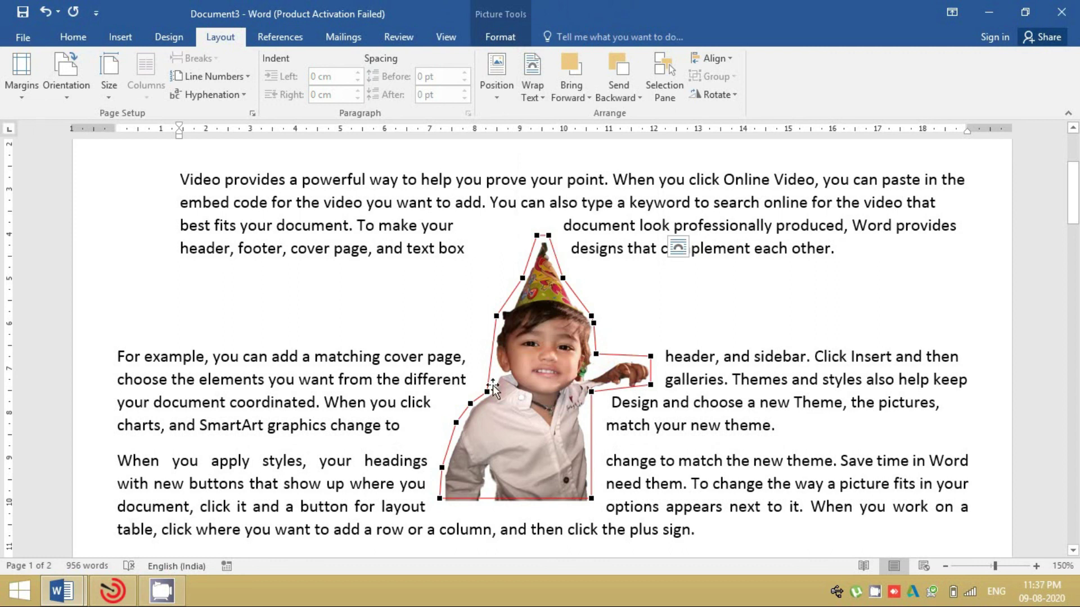
left_click_drag(487, 392, 444, 346)
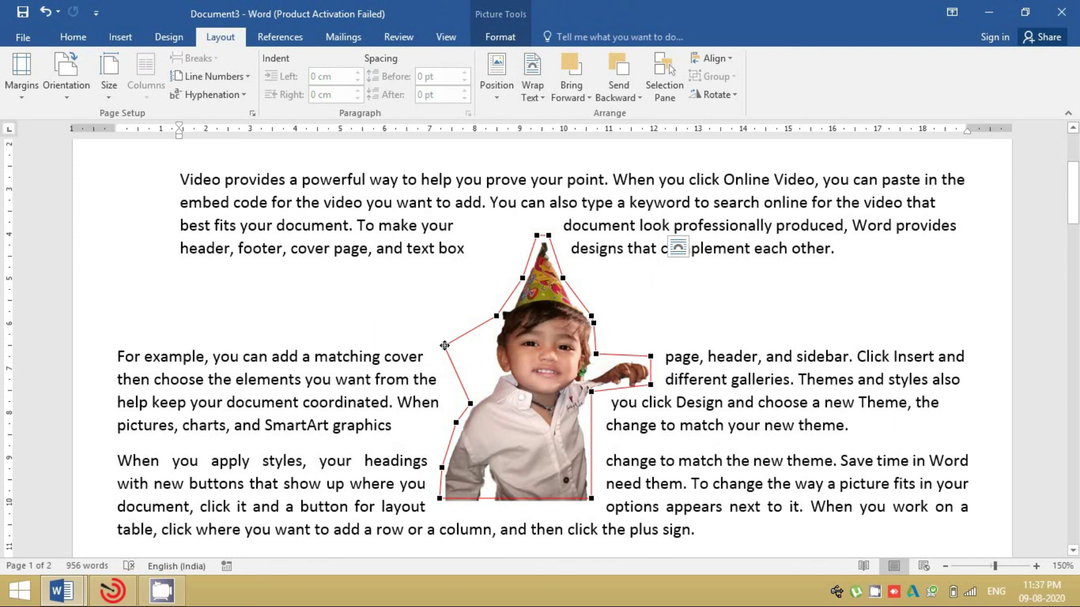
left_click_drag(445, 345, 488, 375)
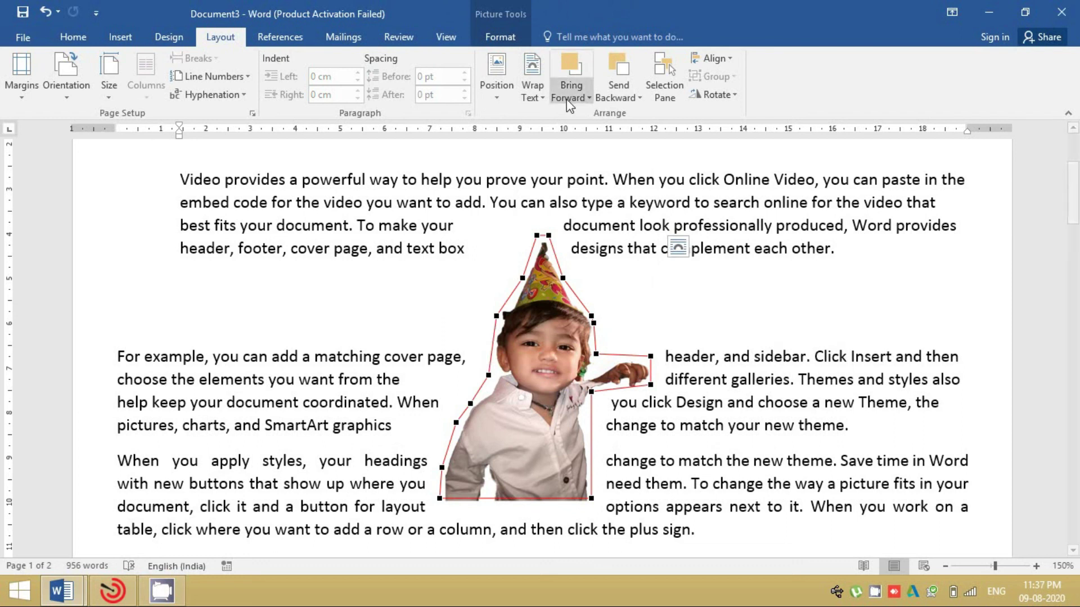
left_click(542, 100)
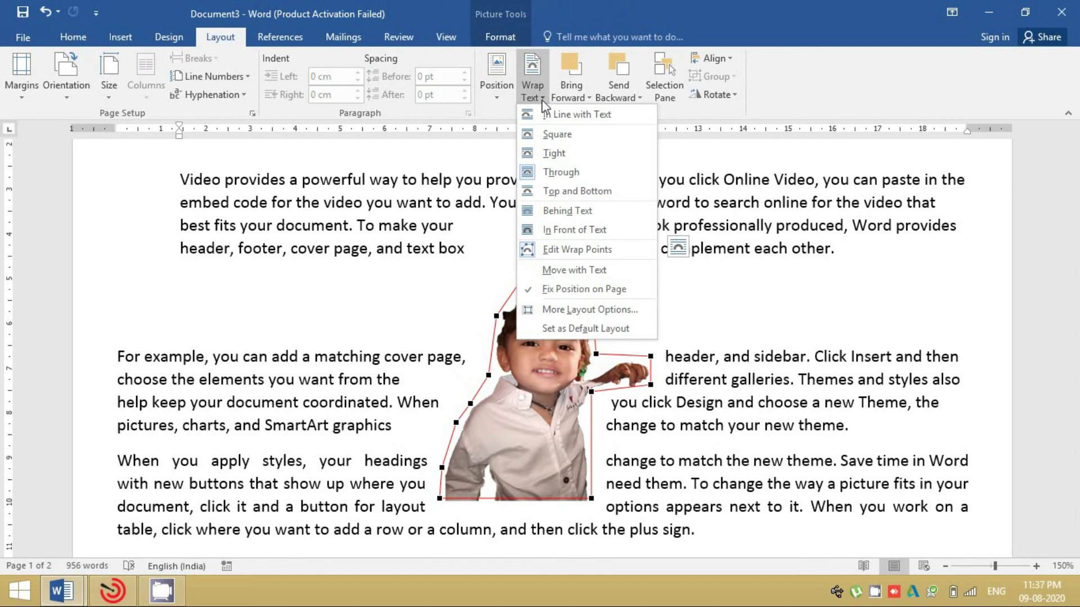
Step: Set the kokuu photo to Move with Text and drag it left and up so the first paragraph wraps around it
left_click(557, 271)
mouse_move(545, 356)
left_mouse_down()
mouse_move(637, 342)
mouse_move(609, 369)
mouse_move(507, 397)
left_mouse_up()
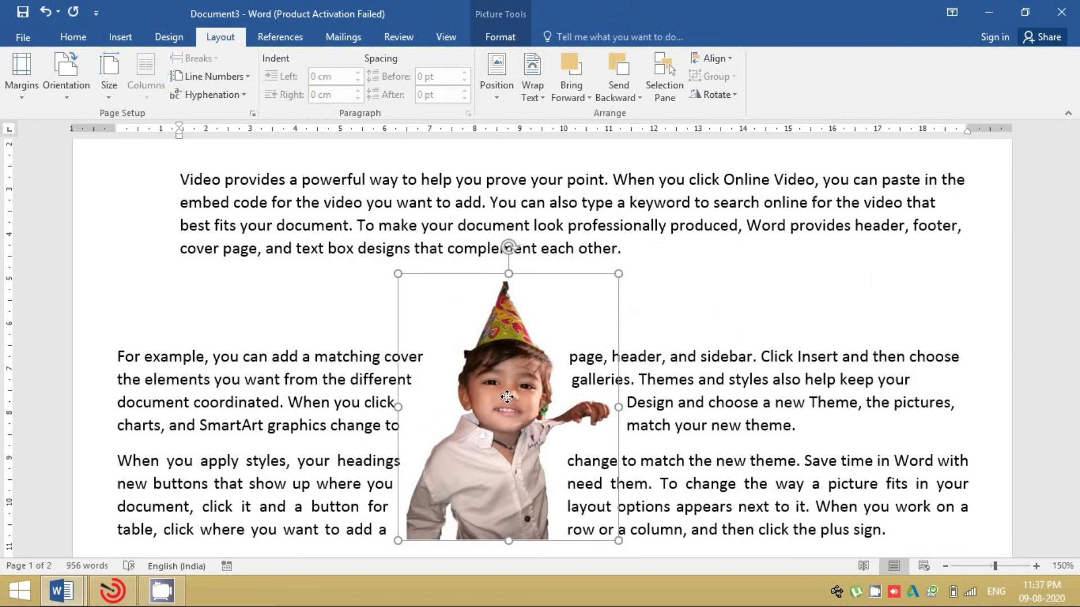
left_click_drag(506, 397, 504, 338)
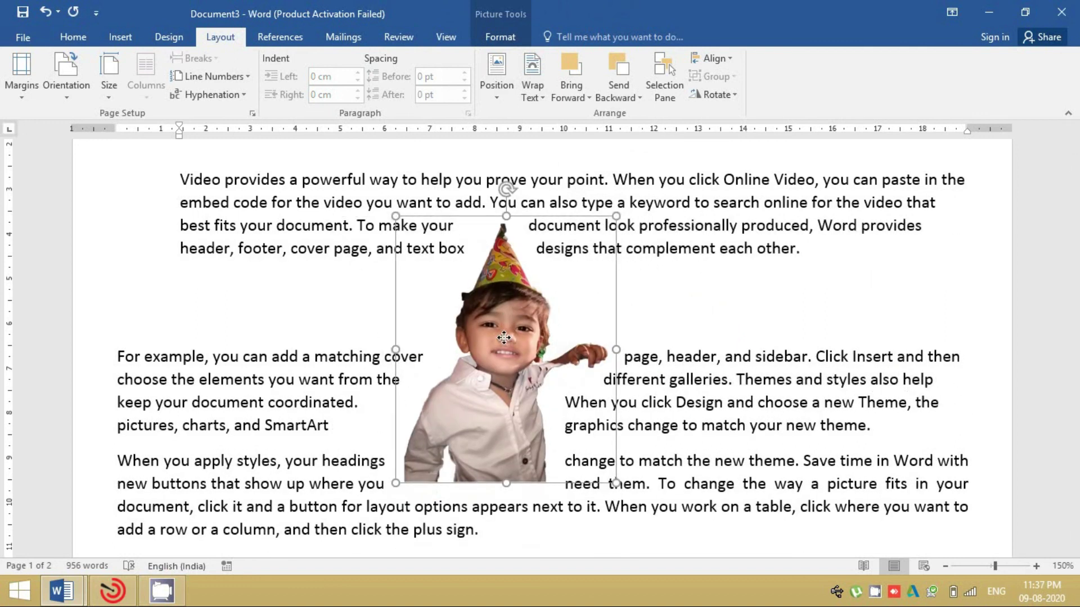